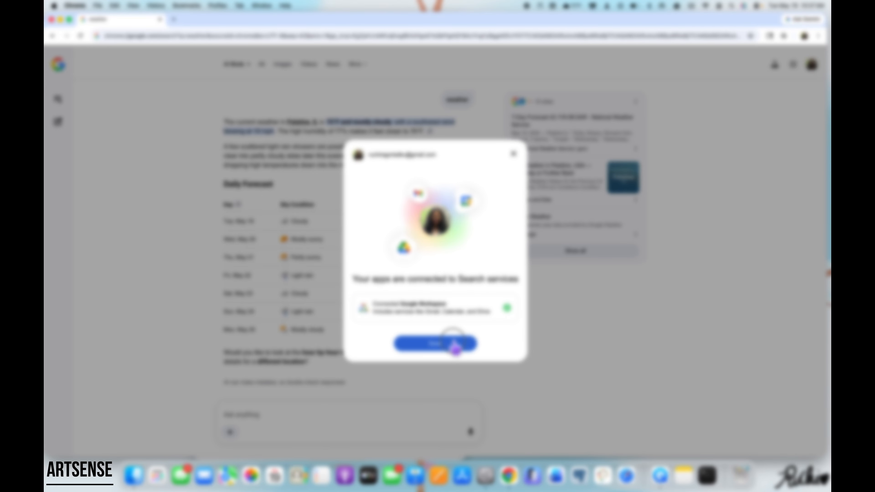
- Close the connected-apps dialog and submit "drawing ideas" as a new question in AI Mode
click(455, 346)
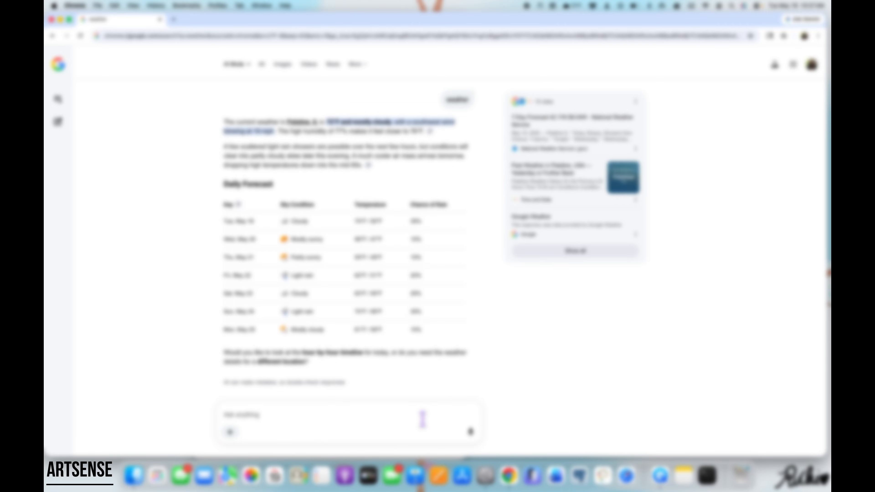
text(w)
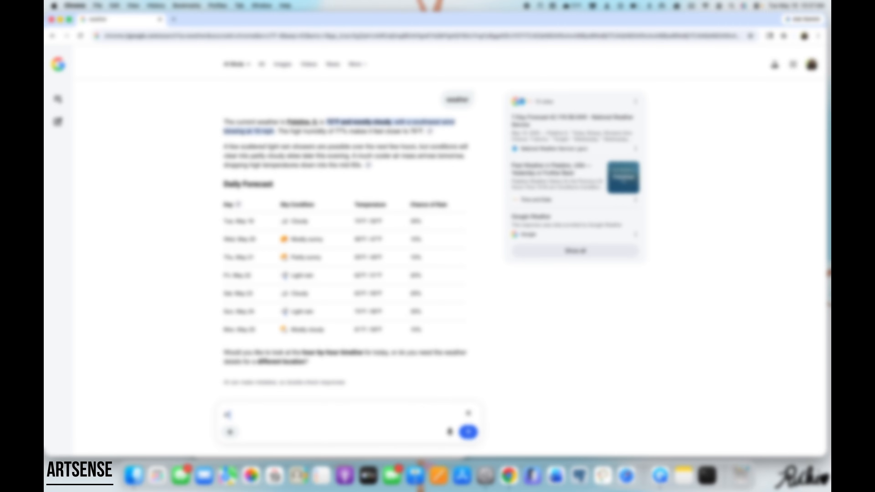
text(rawing ideas)
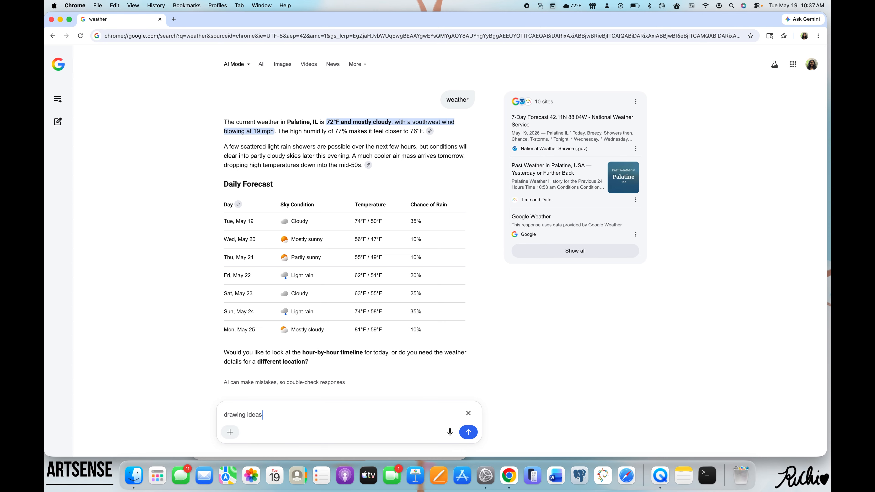
key(Return)
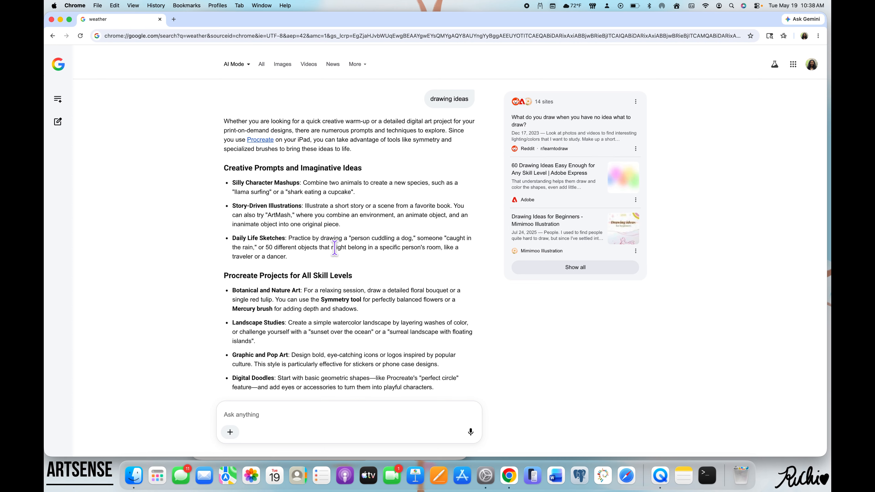
- Read through the suggested drawing ideas and submit the follow-up prompt "pick the color palette"
scroll(410, 266, down, 3)
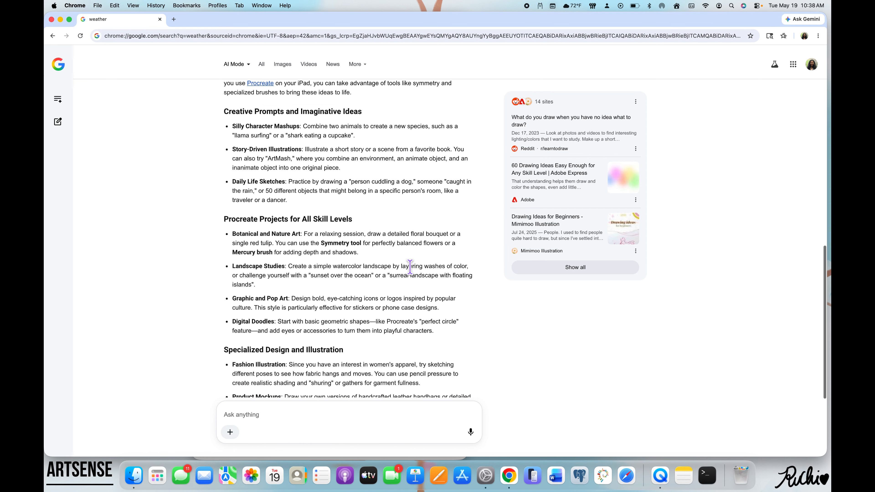
scroll(410, 267, down, 2)
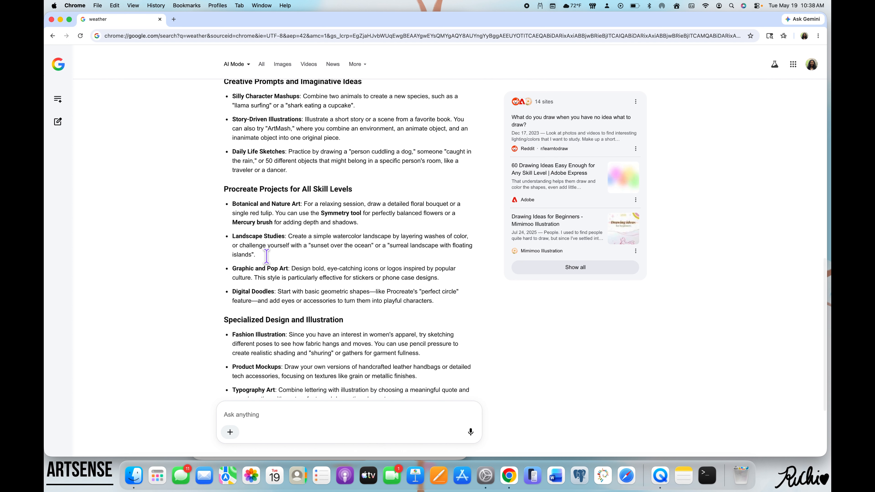
scroll(267, 255, down, 2)
scroll(266, 257, down, 2)
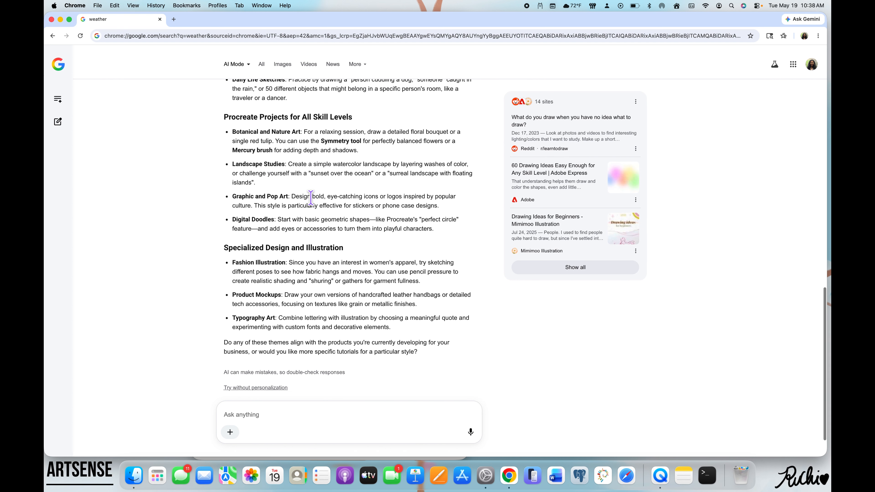
scroll(297, 228, down, 2)
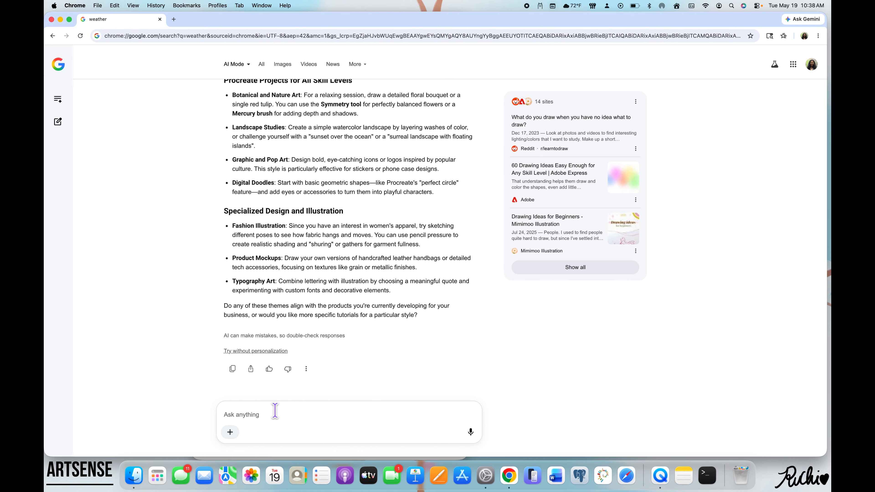
text(pick the color palette)
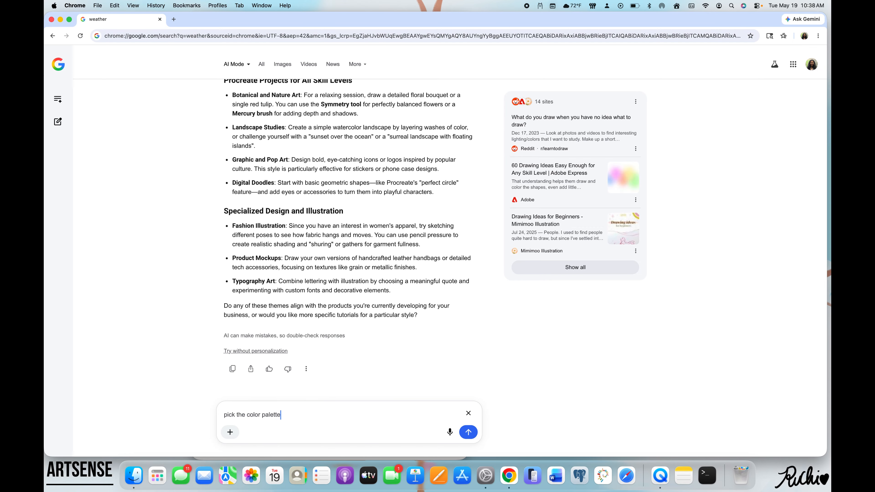
key(Return)
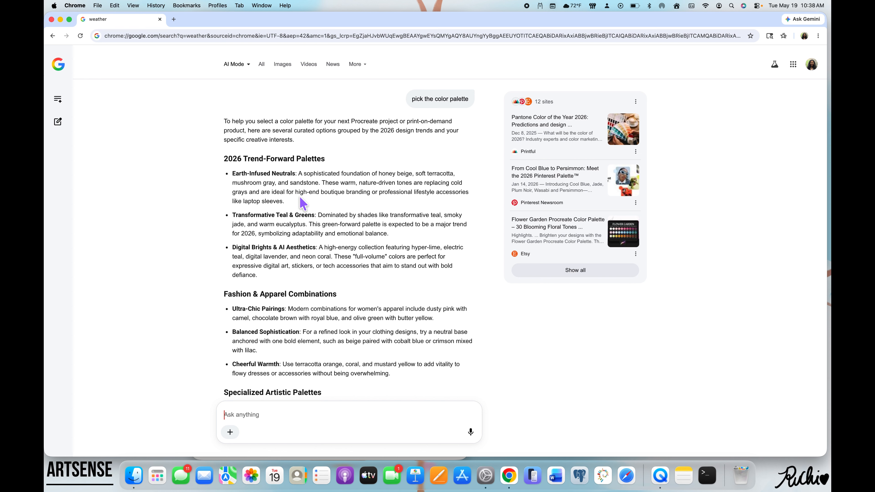
- Review the suggested color palettes and submit the follow-up prompt "give me the hex code"
scroll(331, 213, down, 3)
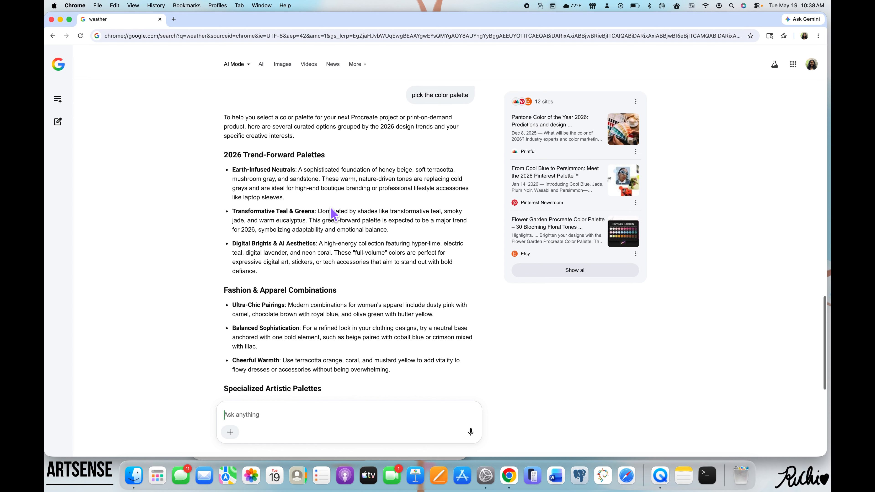
scroll(333, 213, down, 5)
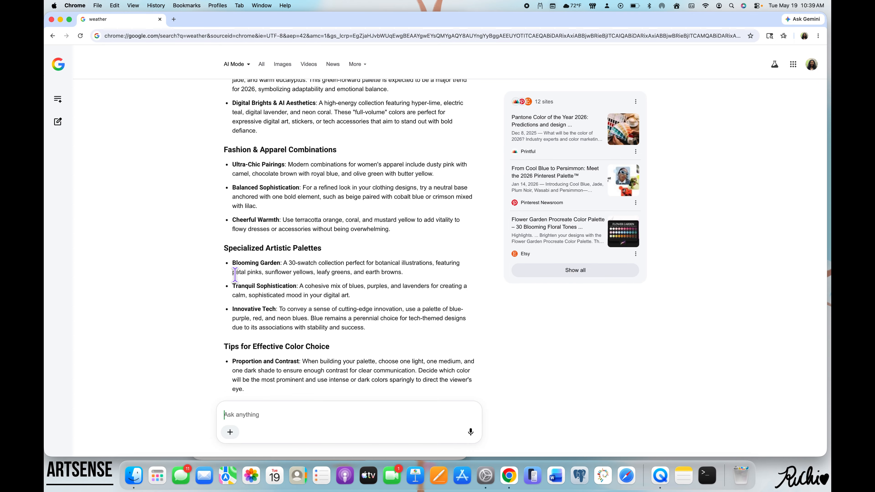
scroll(341, 320, down, 7)
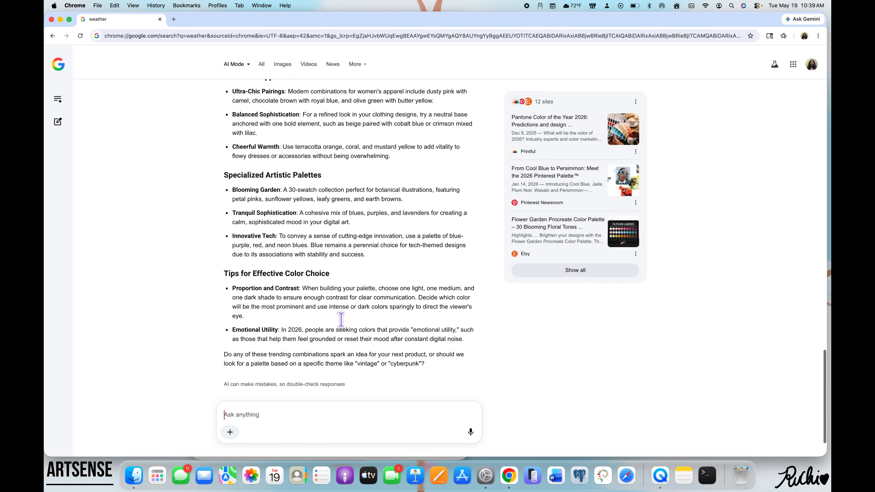
click(305, 410)
text(give me the hex code)
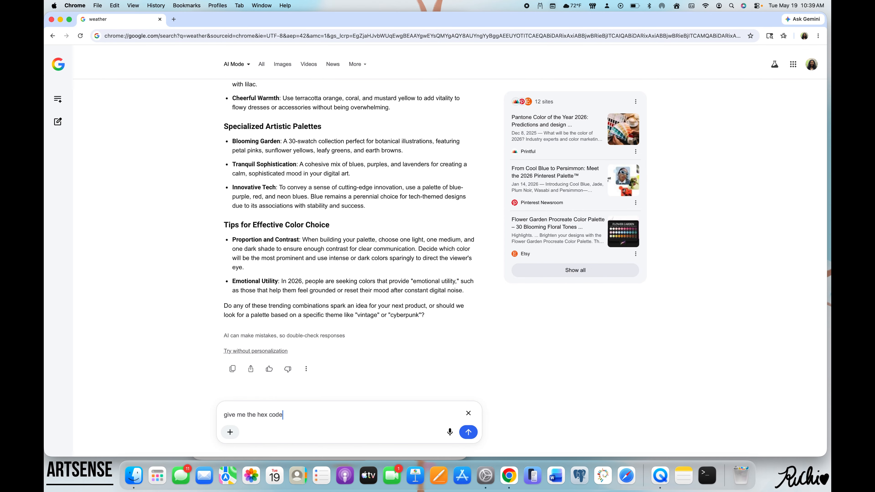
key(Return)
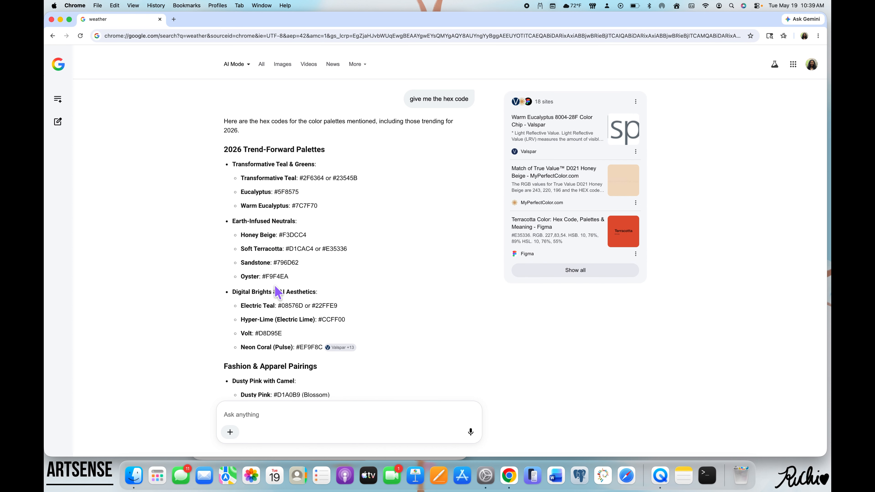
- Examine the hex codes listed for the trend-forward palettes and the fashion and apparel pairings
scroll(281, 302, down, 3)
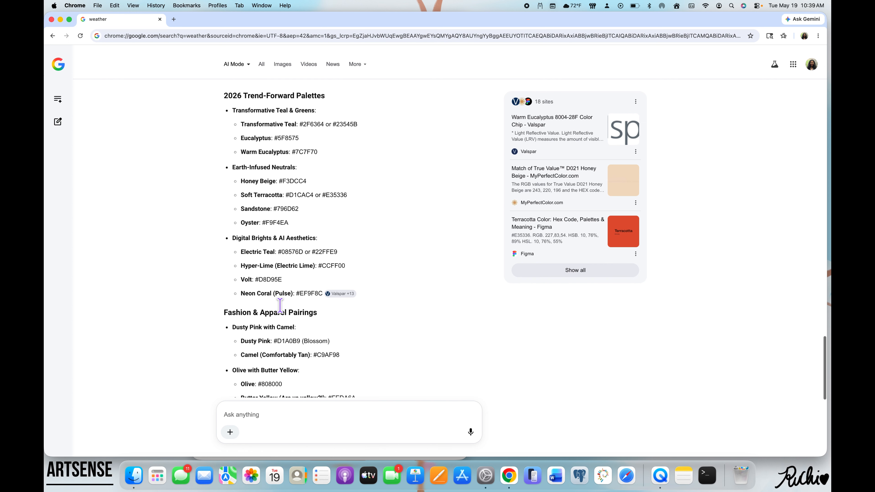
scroll(282, 312, down, 2)
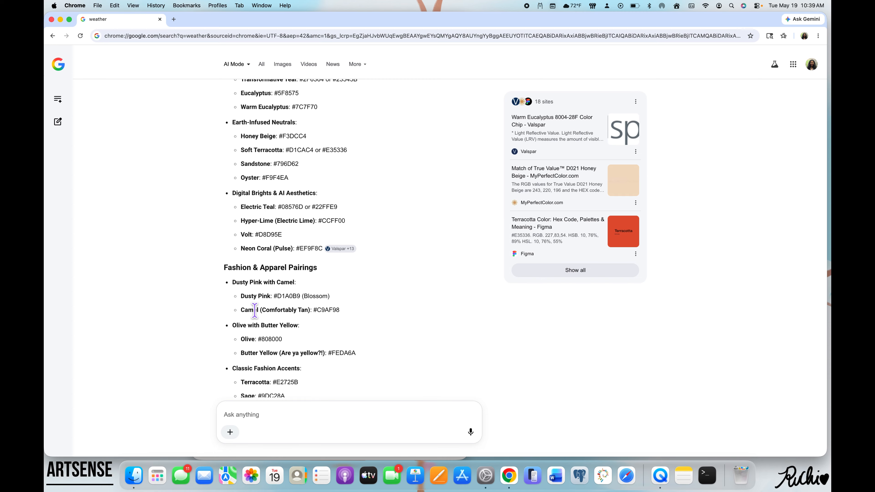
scroll(251, 307, up, 7)
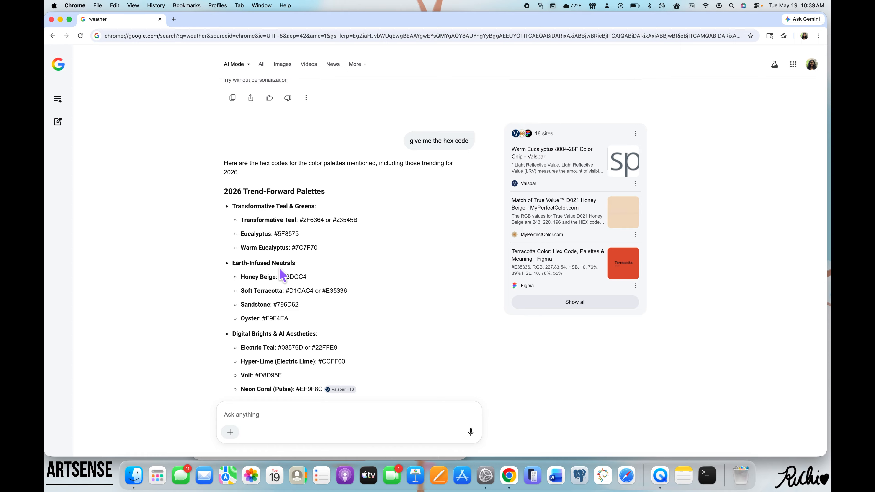
scroll(288, 275, down, 3)
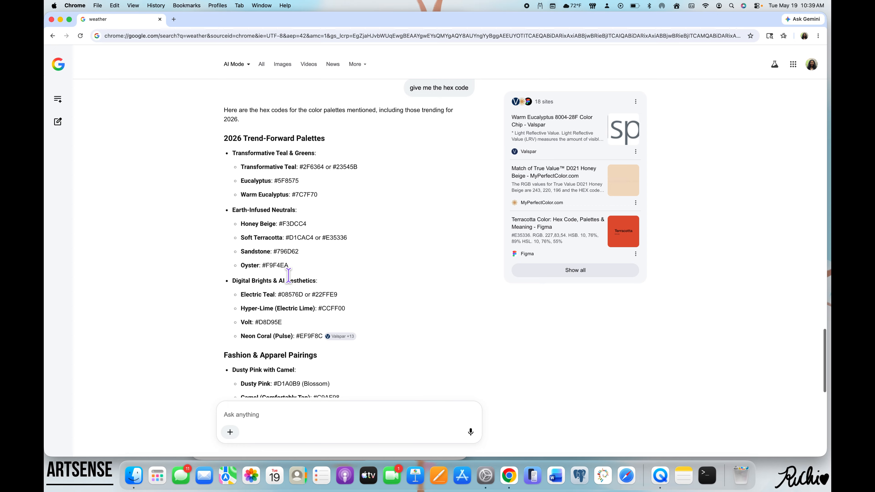
scroll(288, 275, down, 5)
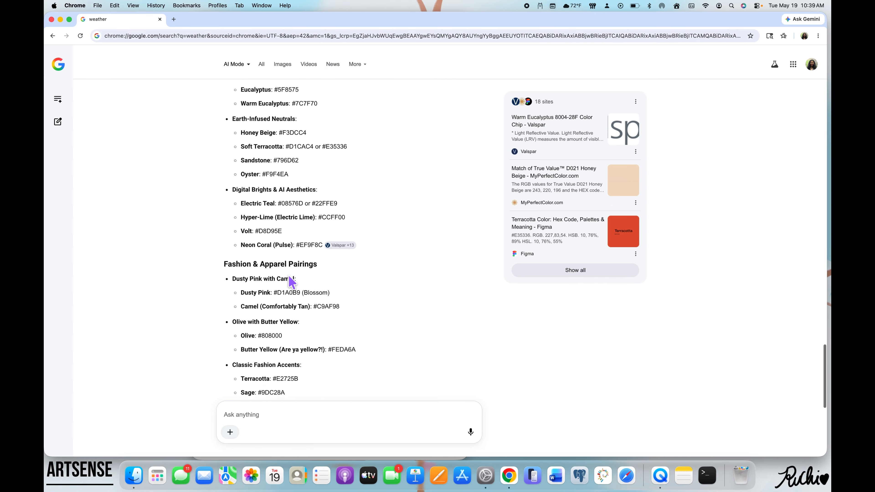
scroll(288, 276, up, 3)
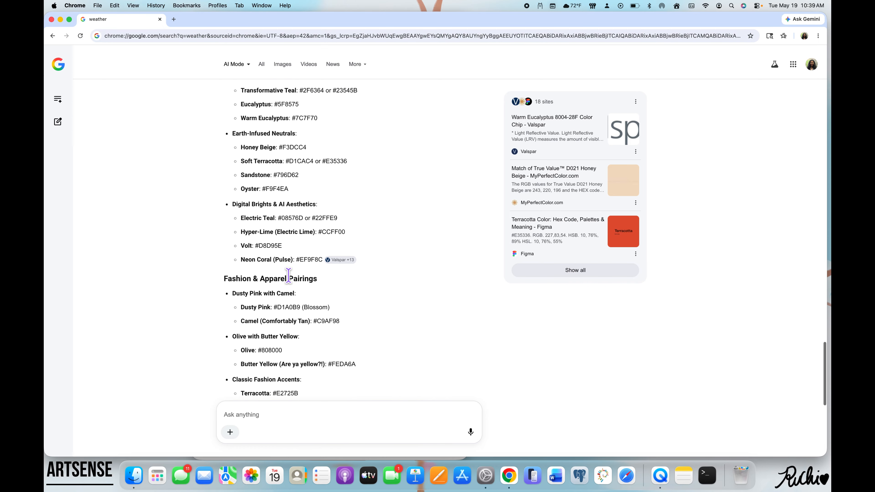
scroll(288, 273, up, 8)
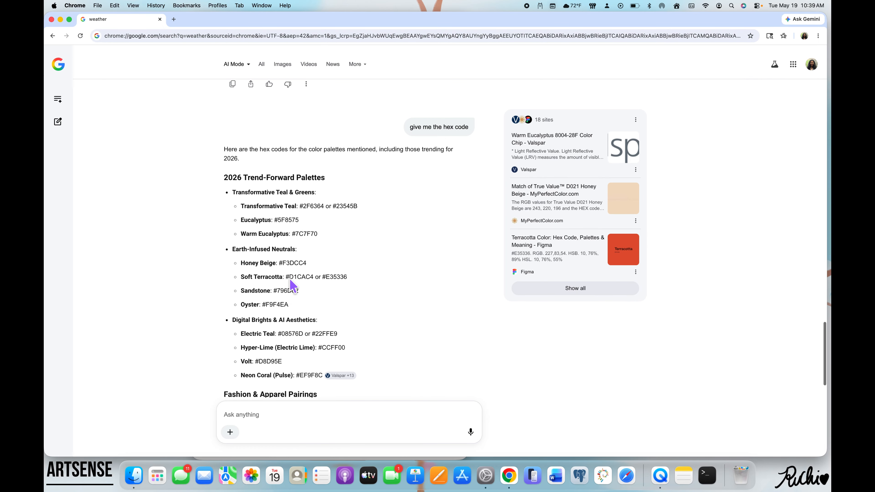
scroll(290, 282, down, 5)
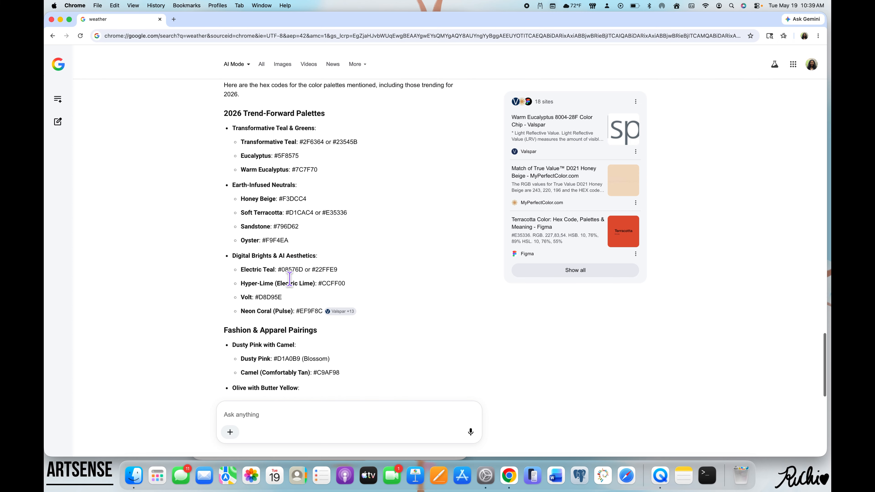
scroll(290, 278, down, 4)
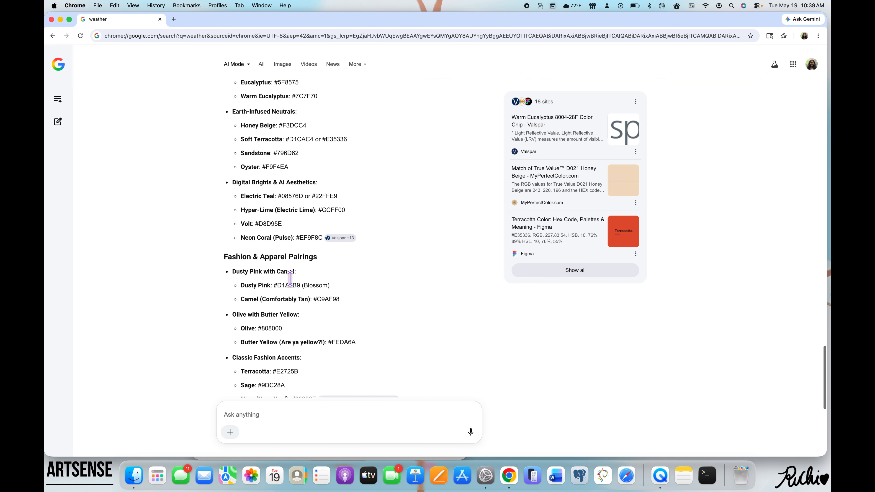
scroll(291, 281, down, 2)
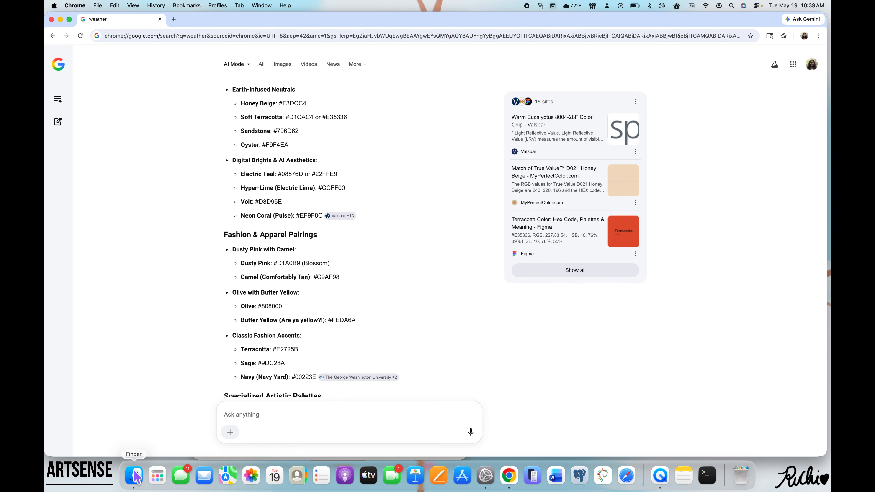
- Switch to Inkscape by launching it from the applications and create a new document
click(154, 479)
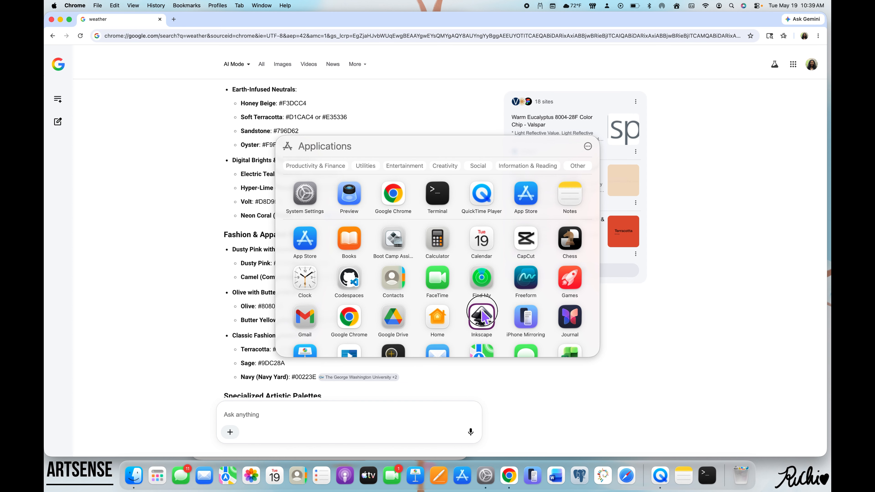
click(481, 316)
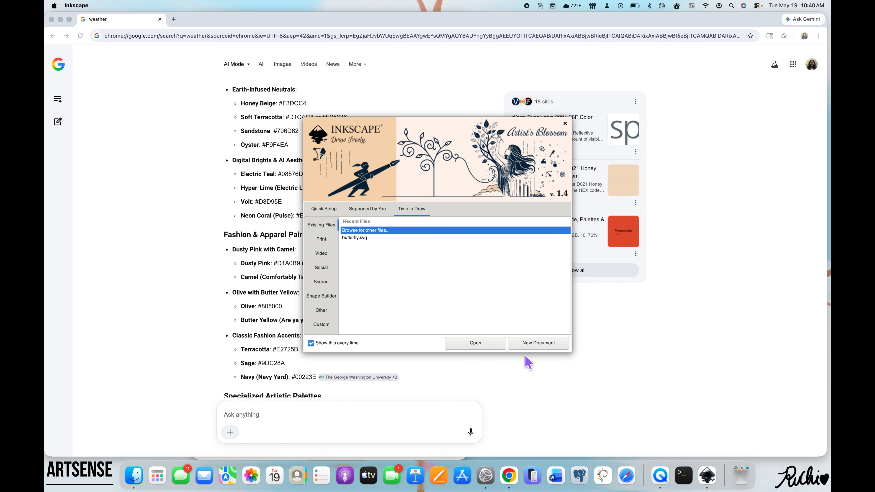
click(528, 346)
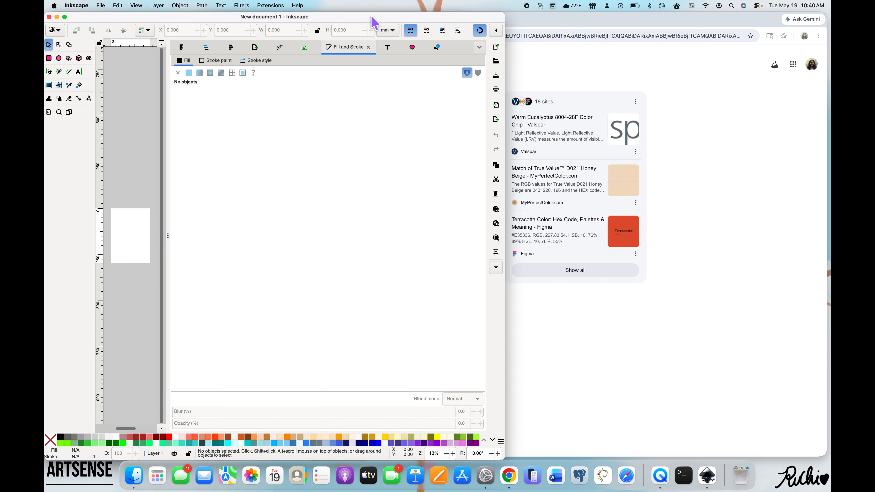
- Reposition the drawing window and collapse the docked dialogs area to widen the canvas
drag(373, 22, 690, 8)
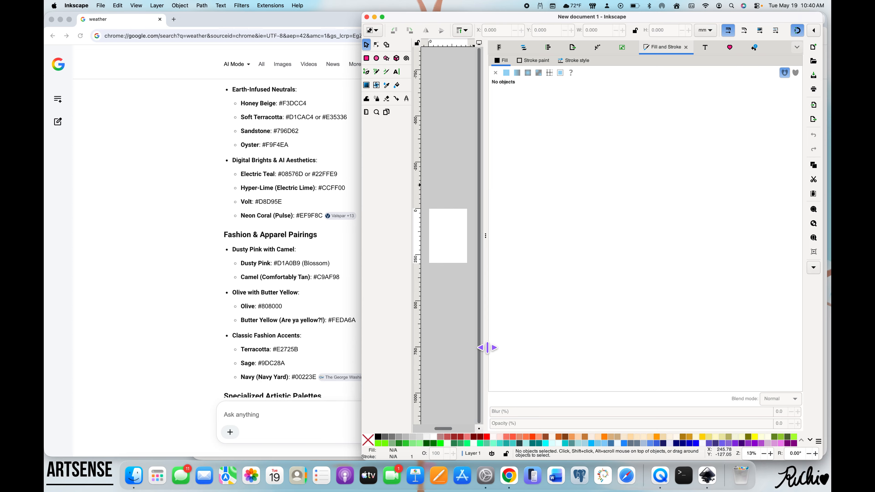
mouse_move(487, 348)
mouse_down()
mouse_move(562, 365)
mouse_move(601, 386)
mouse_move(746, 408)
mouse_up()
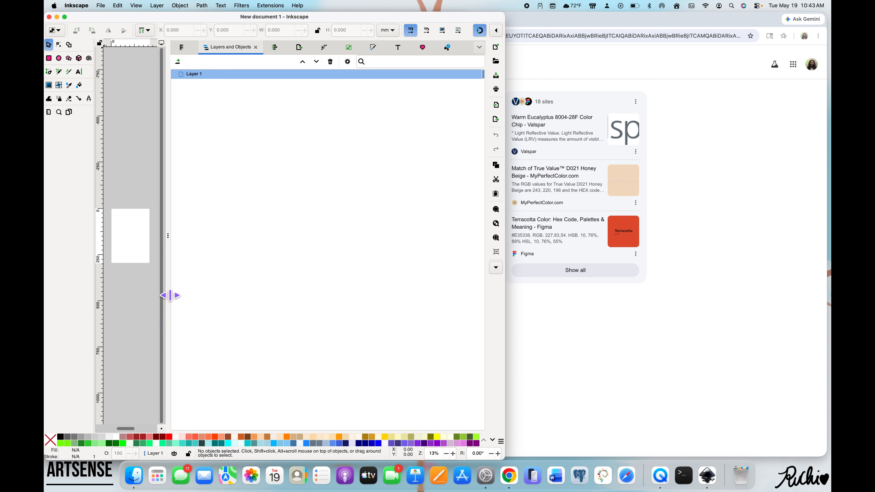
drag(170, 295, 446, 405)
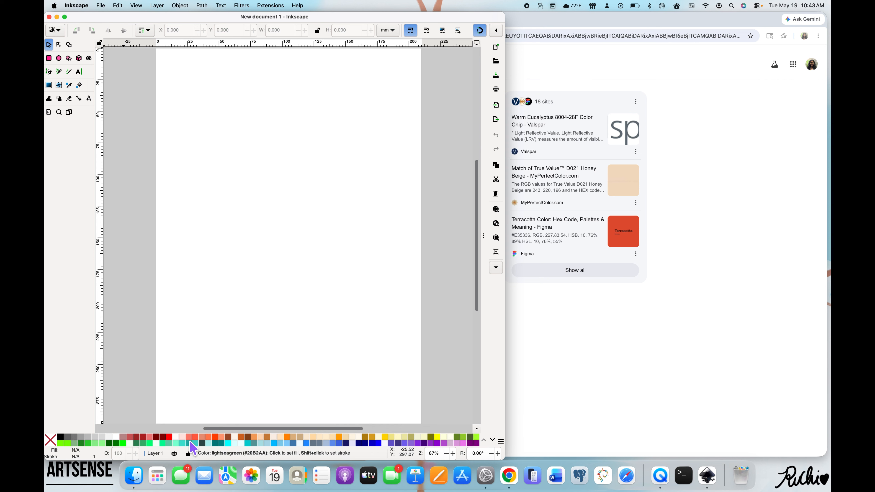
- Draw a closed green shape with a black outline and one curved side, about 140 mm wide, near the page's lower edge with the Pen tool
click(51, 72)
click(156, 405)
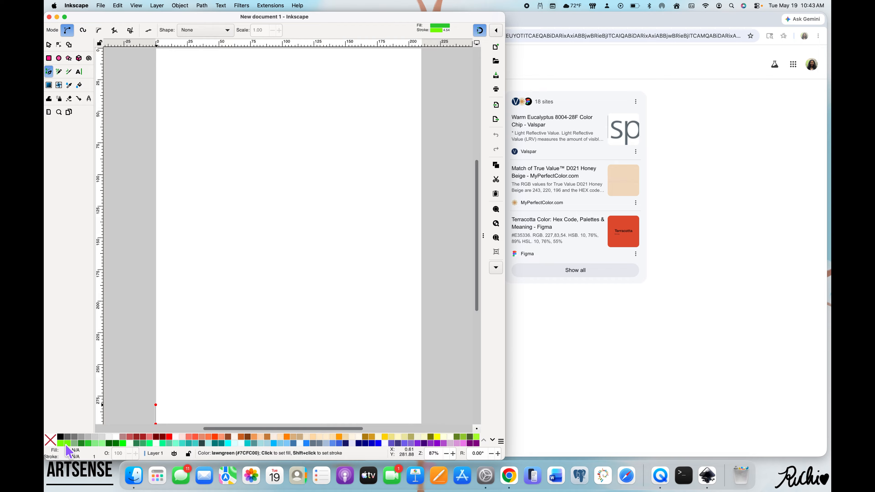
drag(179, 423, 352, 332)
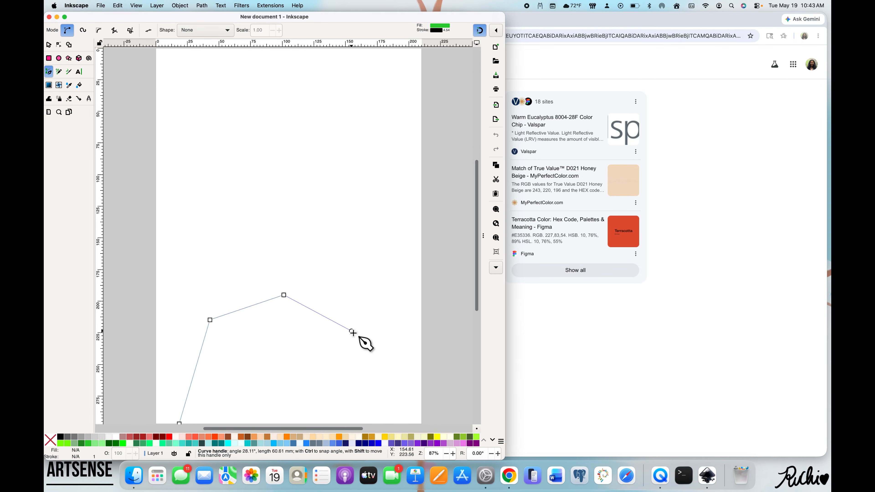
click(357, 388)
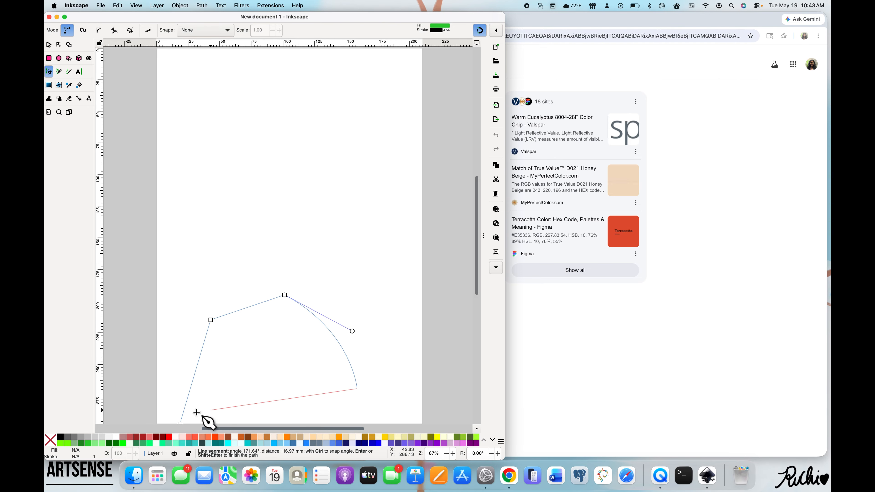
click(181, 424)
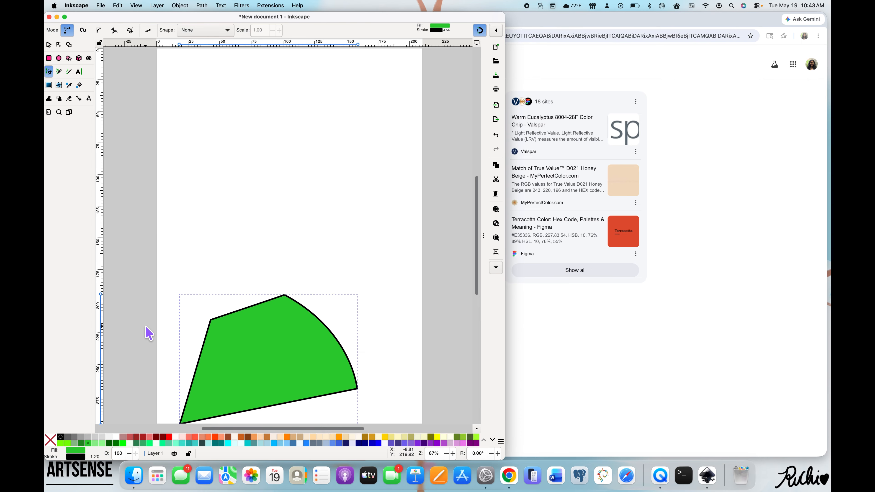
- Open the fill settings of the green shape and enlarge the drawing window to fill the screen
click(75, 450)
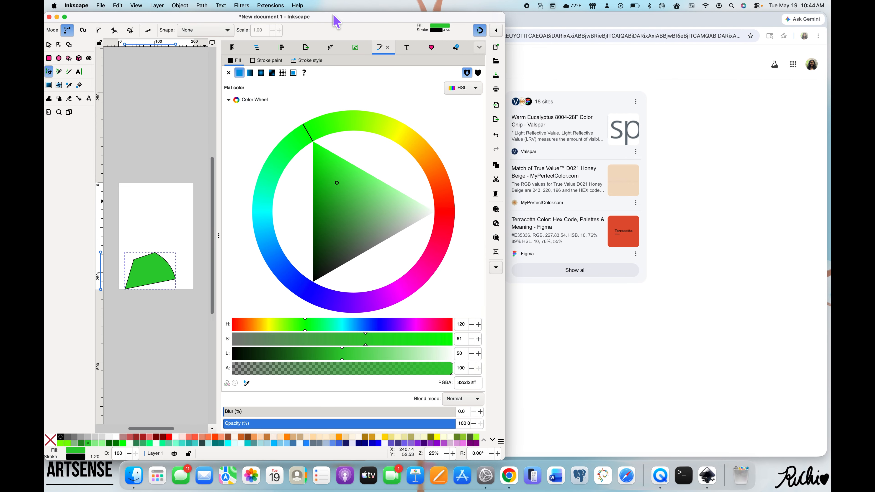
drag(336, 21, 633, 4)
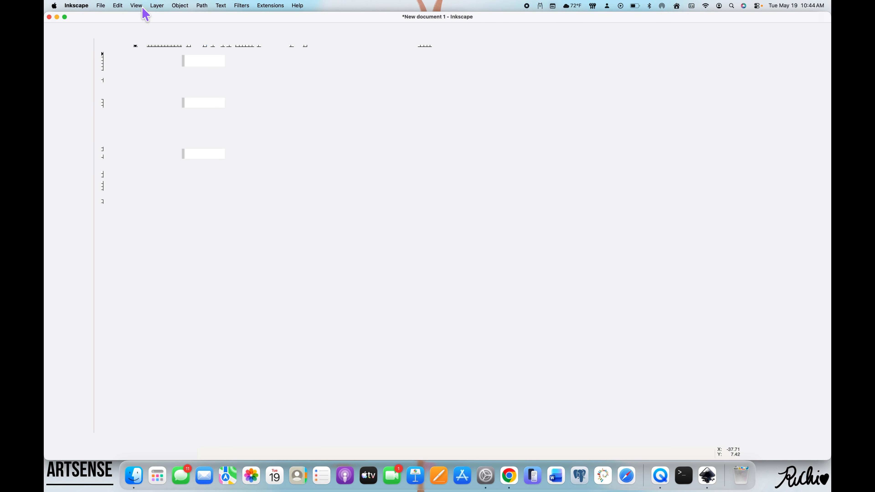
click(65, 17)
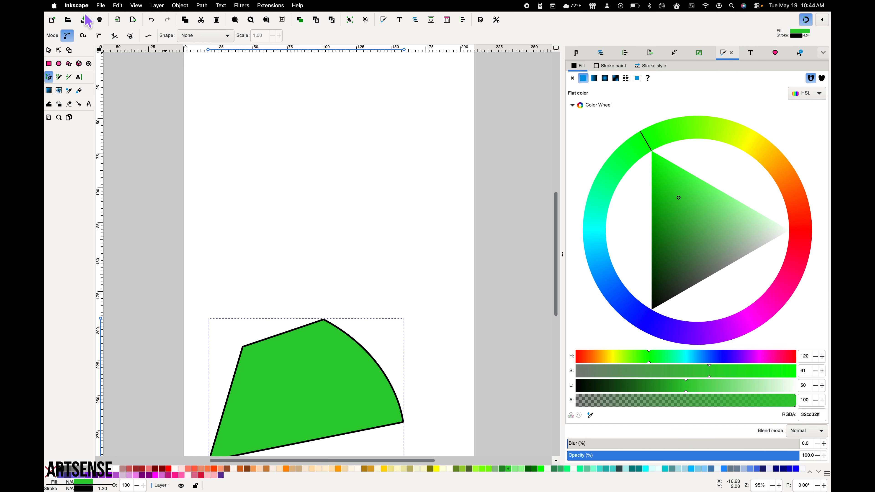
click(65, 17)
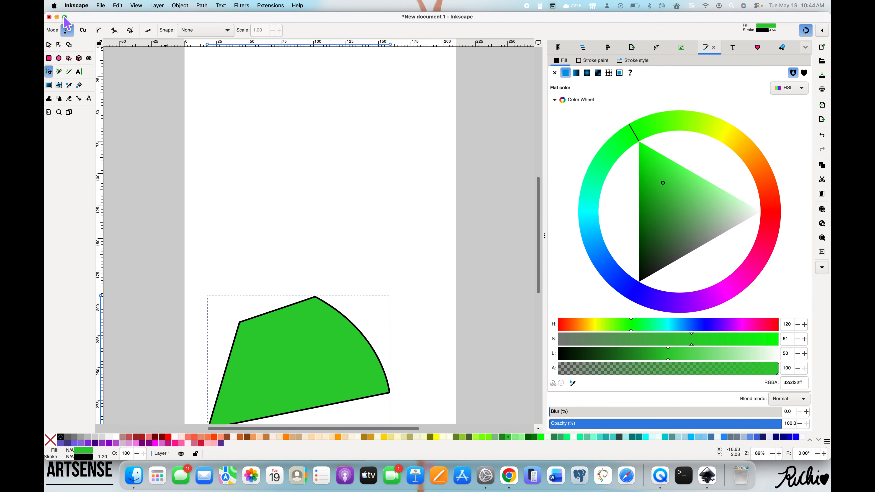
- Apply the Dusty Pink hex code D1A0B9 as the shape's fill color
mouse_move(65, 17)
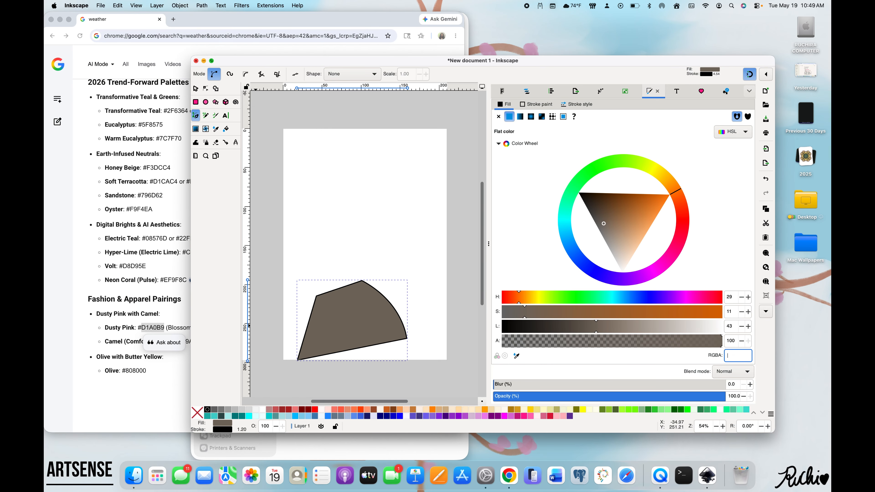
key(Return)
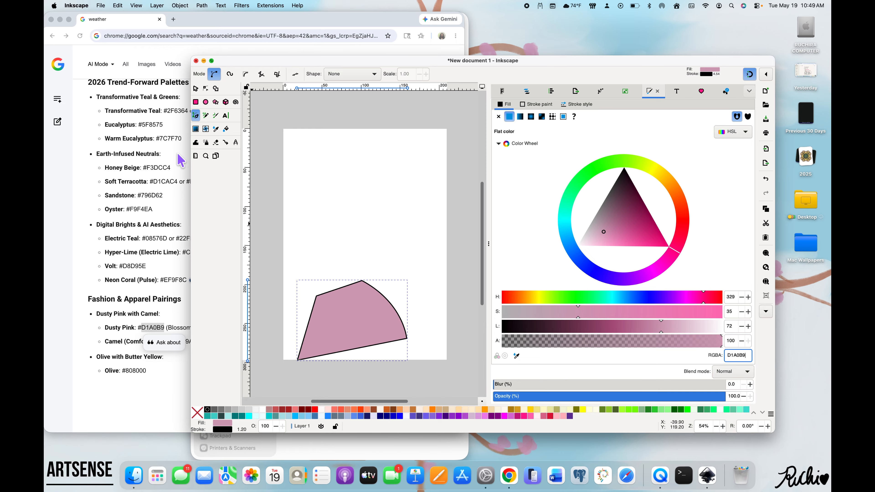
- Reshape the pink shape by moving its corner nodes into a wider form about 179 mm wide and 83 mm high
click(195, 89)
double_click(351, 318)
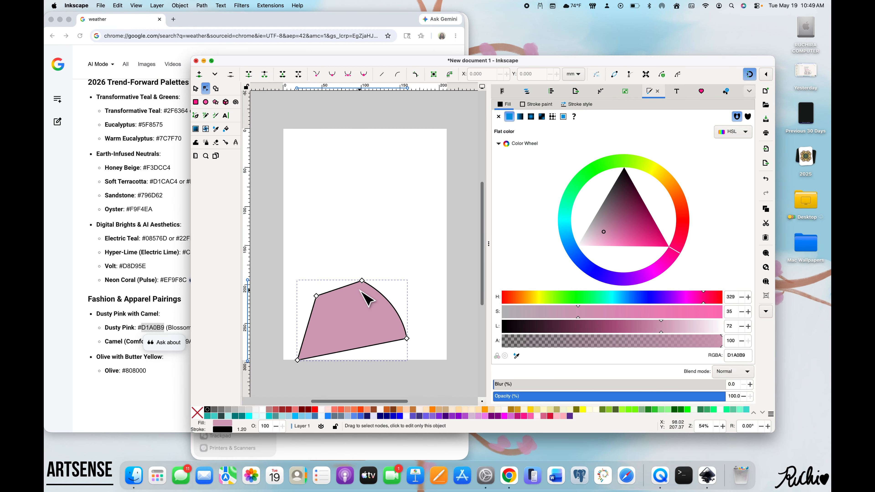
drag(362, 280, 407, 280)
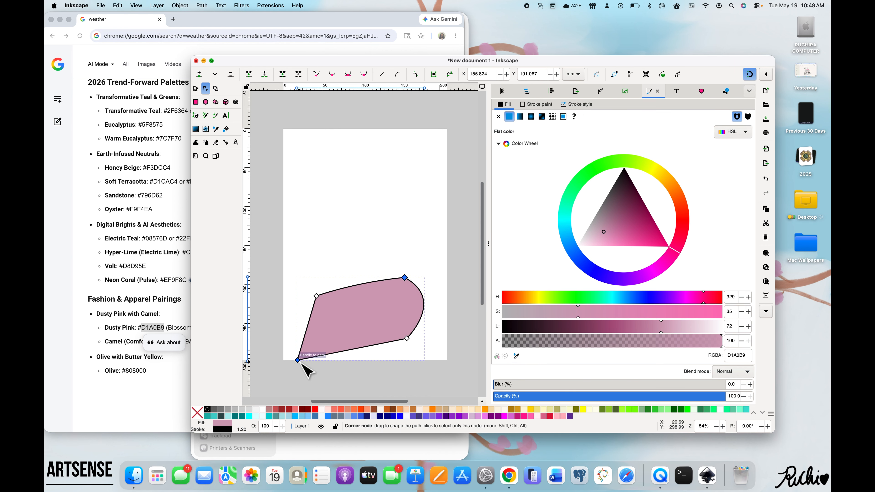
drag(298, 361, 300, 342)
drag(316, 296, 300, 289)
drag(405, 277, 423, 278)
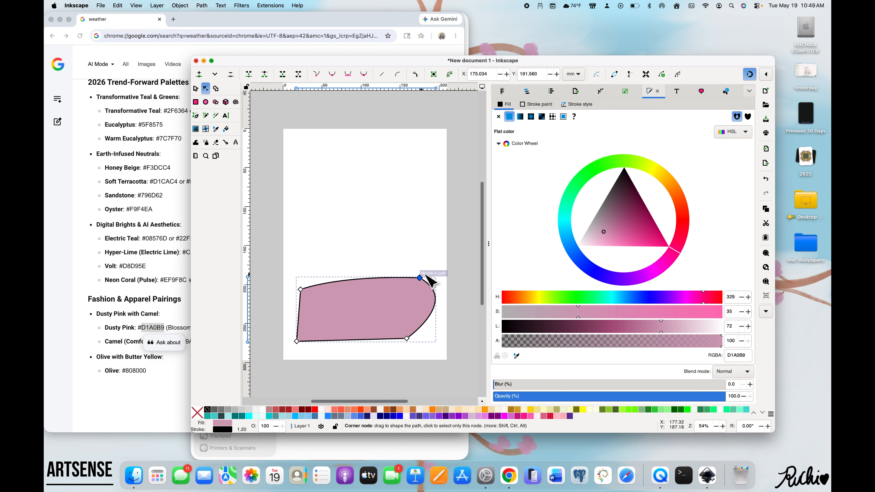
- Move the pink shape up to the middle of the page, at about X 12 mm and Y 89 mm
click(195, 88)
drag(352, 312, 351, 227)
click(394, 170)
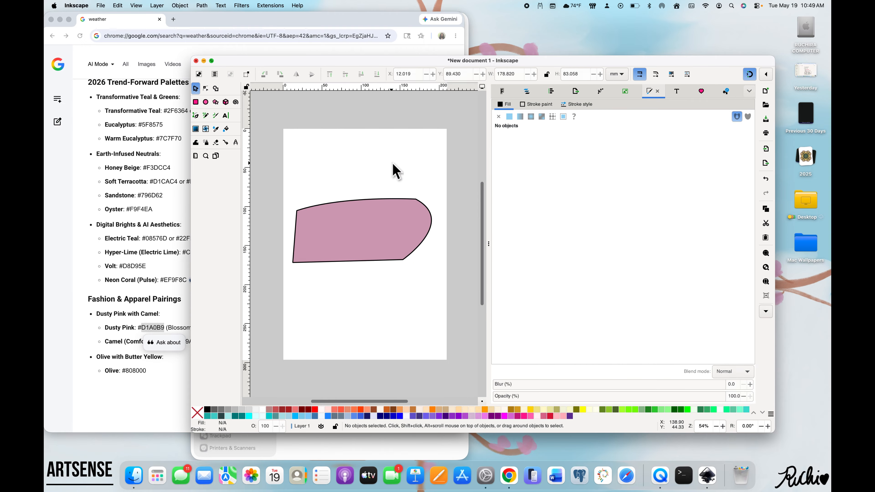
click(391, 237)
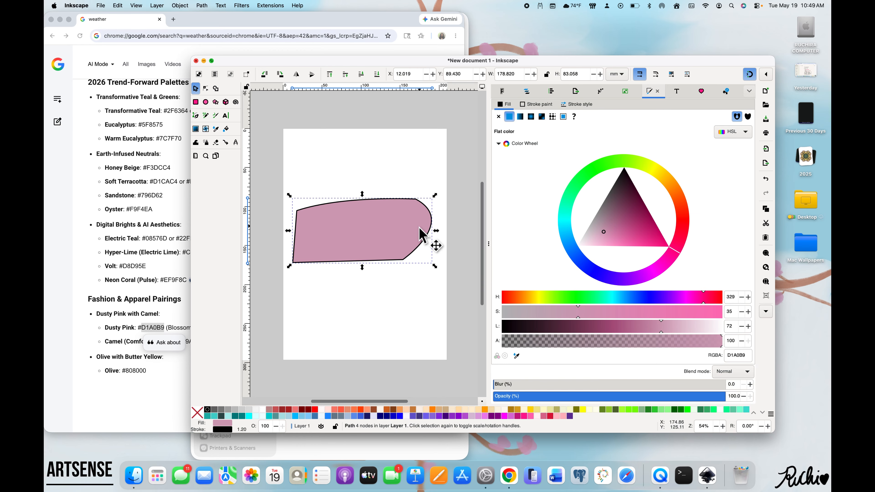
click(392, 284)
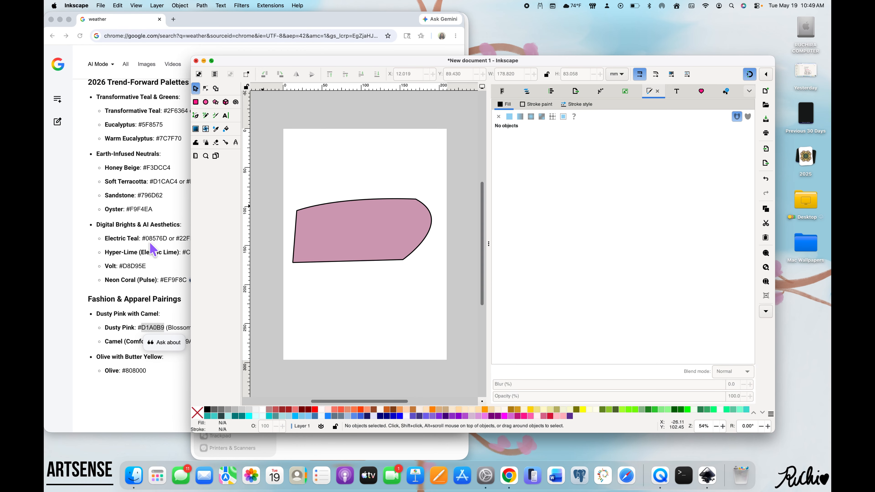
- Switch to Chrome and copy the Camel (Comfortably Tan) hex code C9AF98 without its hash sign
click(120, 289)
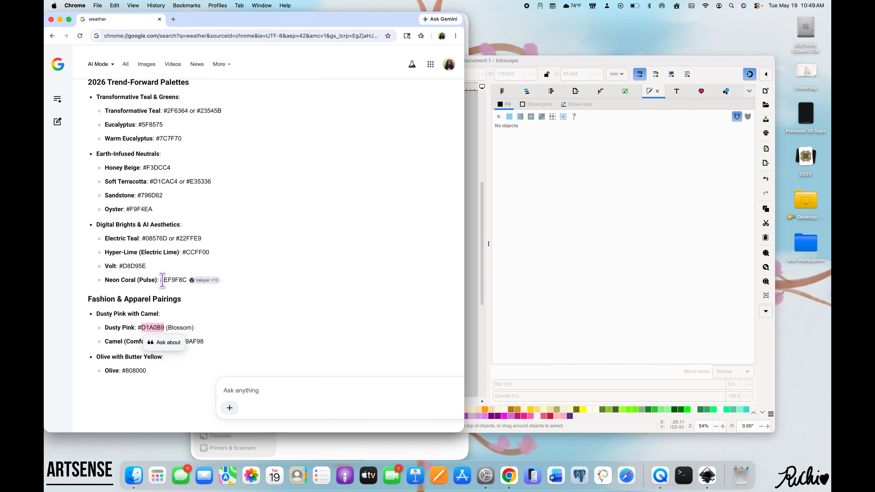
click(169, 316)
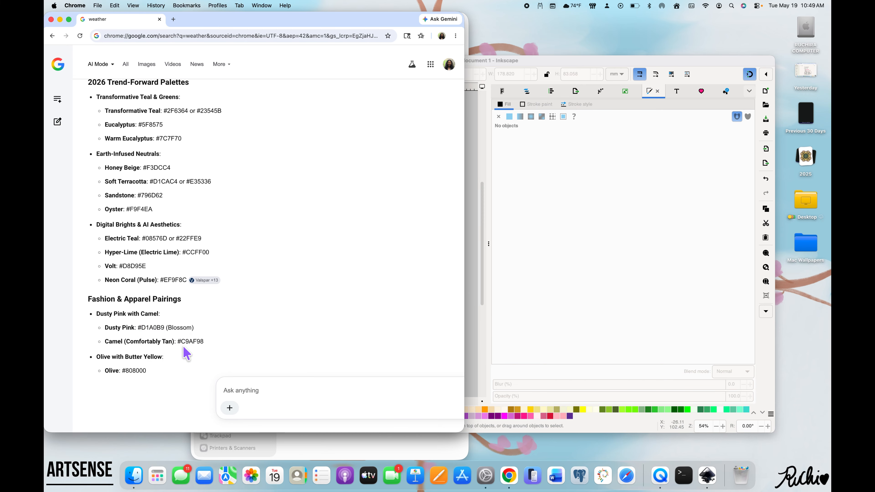
drag(182, 341, 216, 346)
key(super+c)
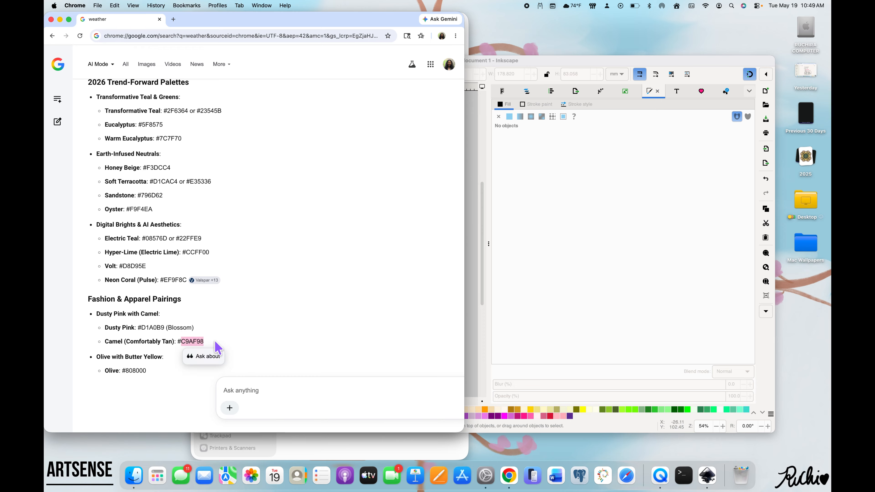
- Switch back to Inkscape and draw a closed teardrop about 35 mm wide and 73 mm high below the pink shape with the Pen tool
click(577, 260)
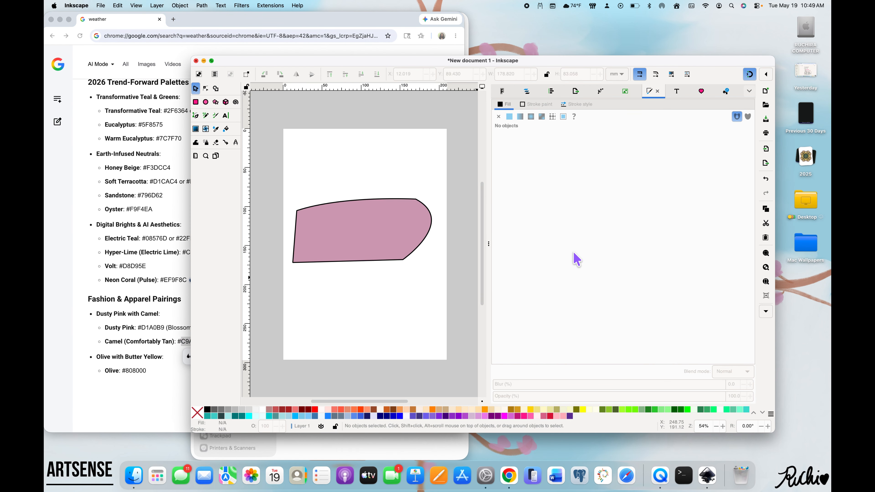
click(195, 116)
click(371, 295)
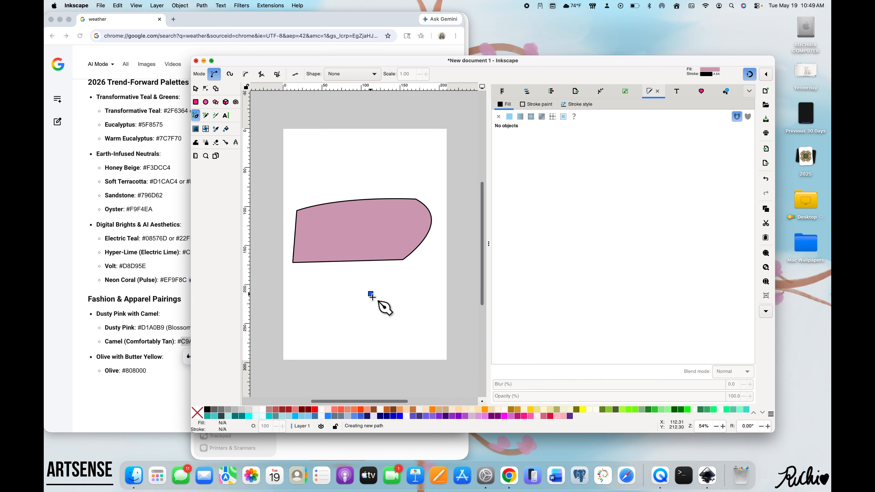
drag(375, 350, 404, 349)
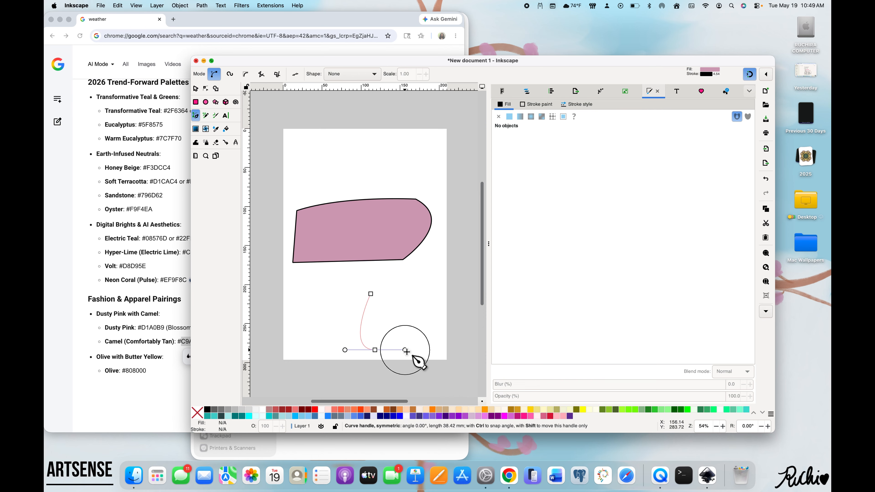
click(372, 294)
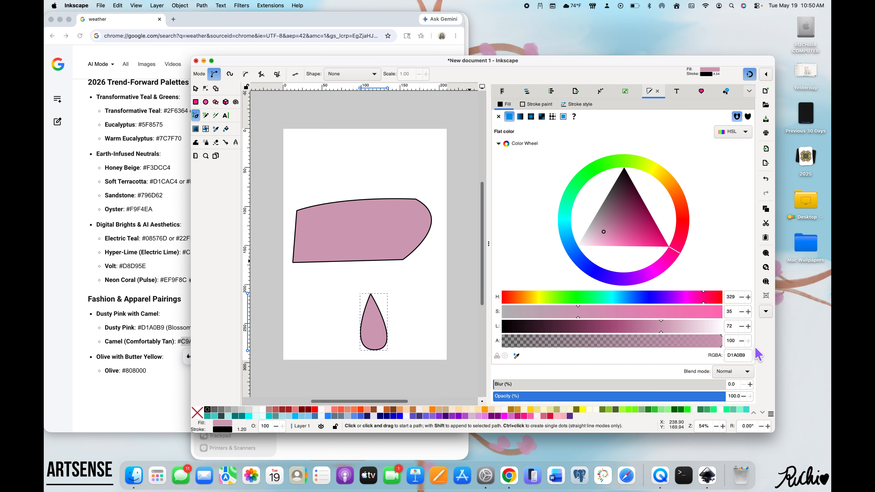
- Replace the teardrop's fill color with the copied hex code C9AF98
key(BackSpace)
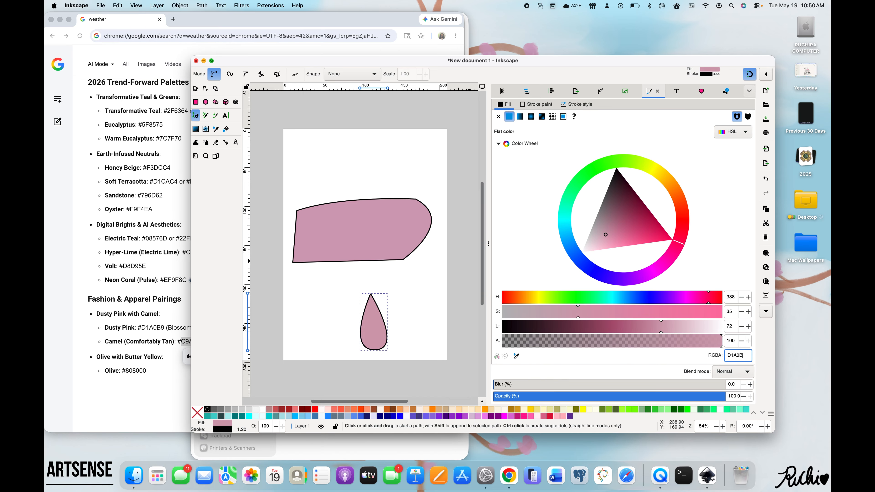
key(BackSpace)
key(BackSpace)
key(BackSpace)
key(BackSpace)
key(BackSpace)
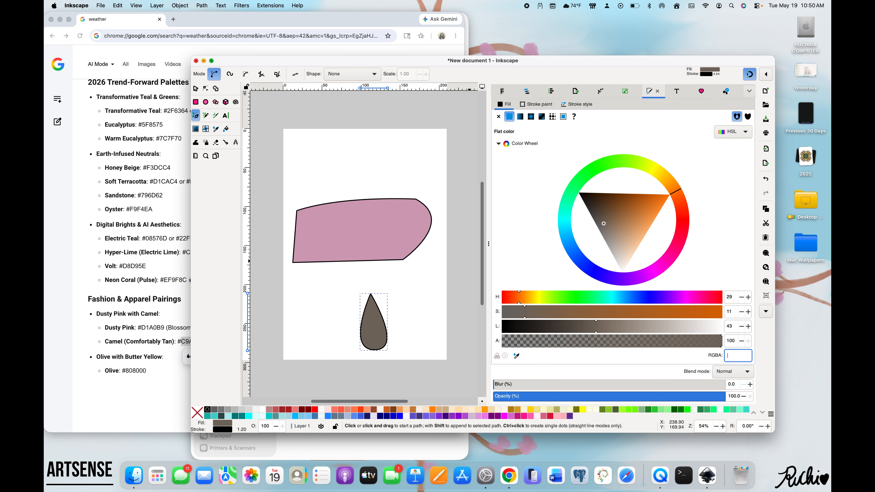
key(super+v)
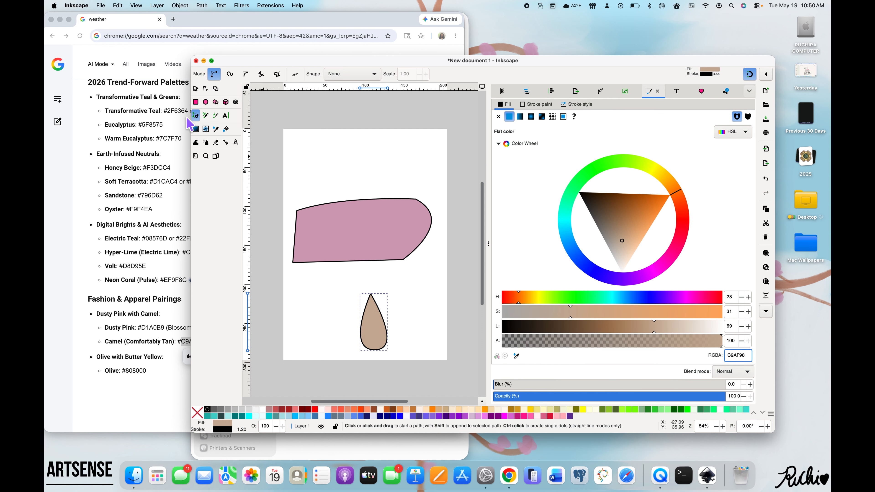
- Move the tan teardrop slightly up and left, and rotate it about 90 degrees clockwise so its tip points right
click(195, 88)
mouse_move(371, 324)
mouse_down()
mouse_move(363, 239)
mouse_move(339, 238)
mouse_move(358, 318)
mouse_up()
click(360, 322)
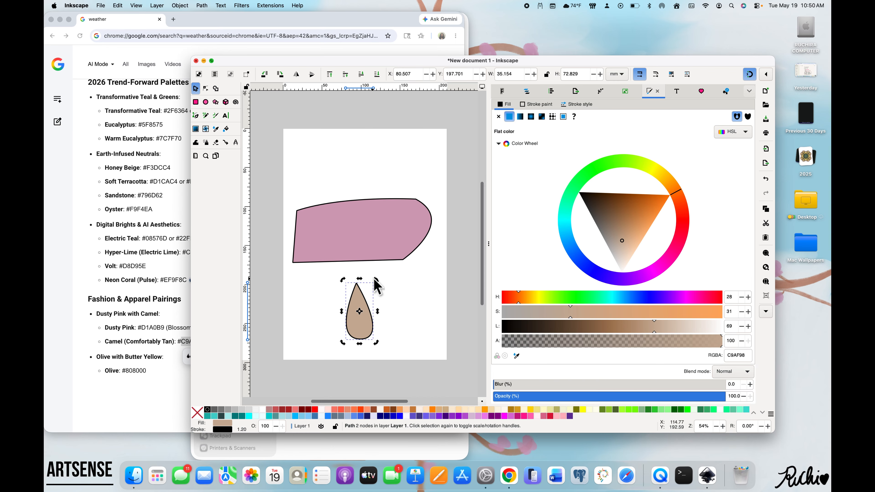
drag(376, 281, 422, 336)
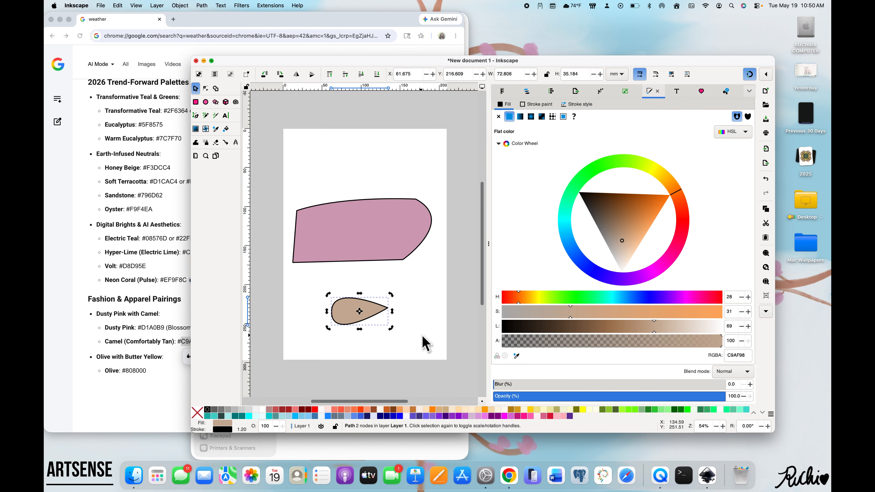
- Make a copy of the tan teardrop and rotate it to point up and right, overlapping the pink shape's lower edge
key(super+v)
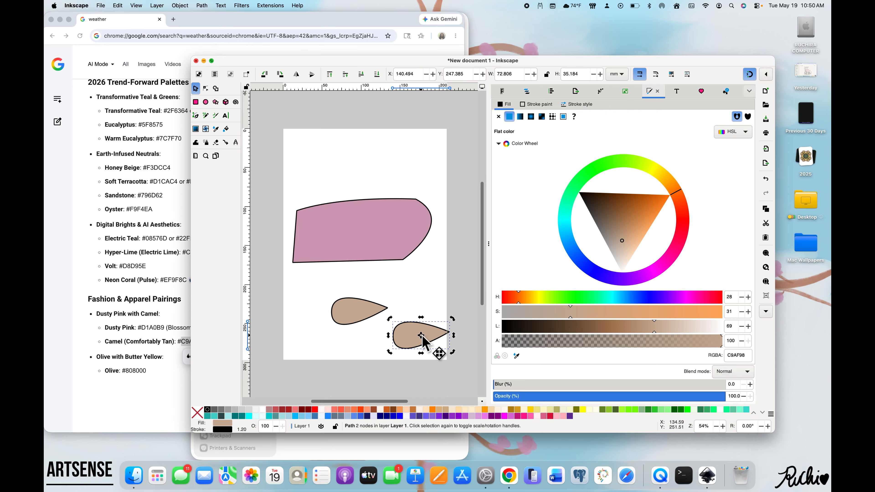
drag(421, 336, 351, 306)
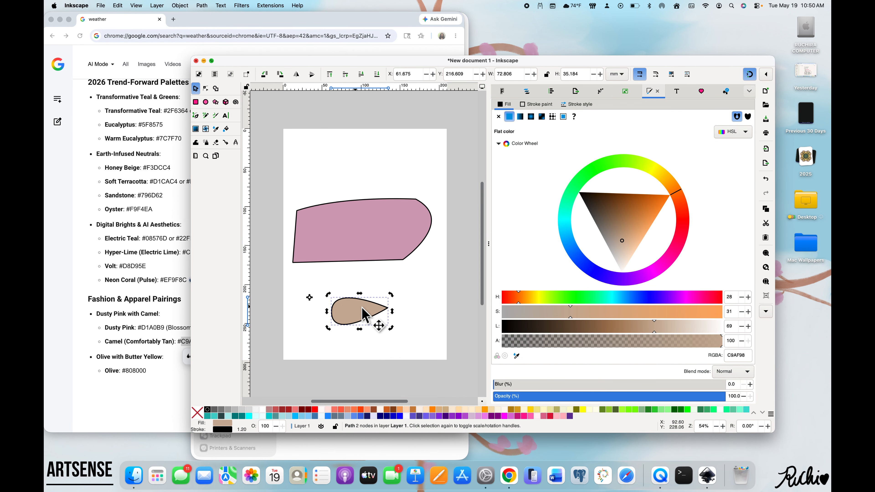
click(344, 317)
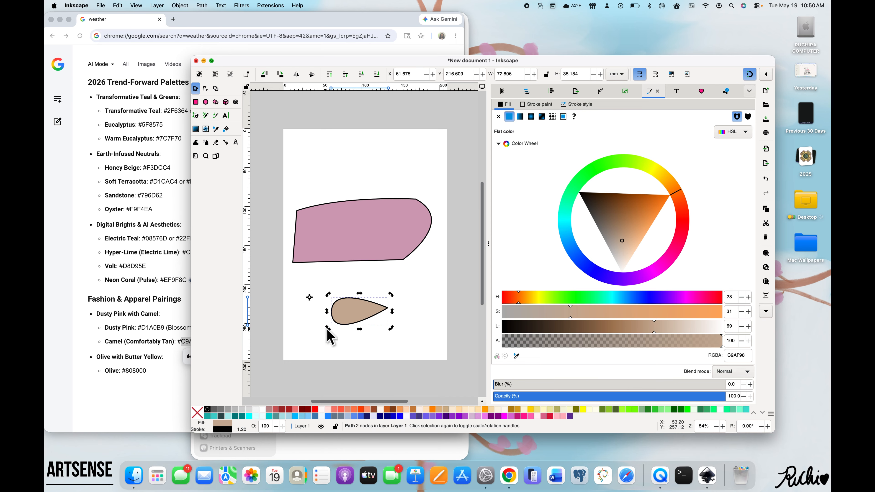
drag(328, 330, 354, 354)
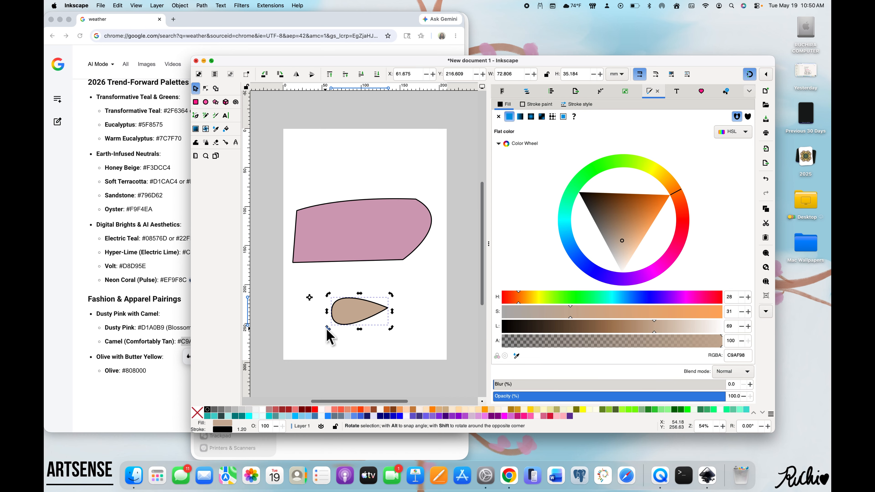
drag(328, 327, 419, 320)
click(418, 322)
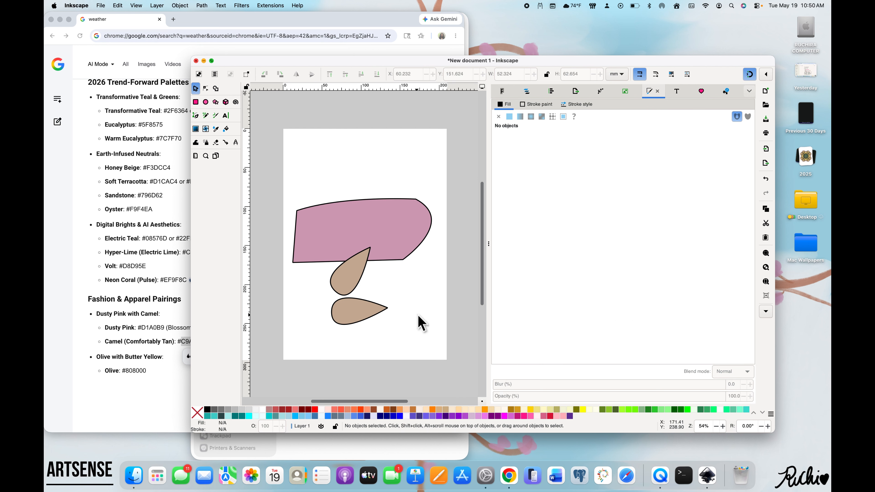
- Move the horizontal teardrop up to about X 67 mm and Y 190 mm so it overlaps the rotated copy
drag(367, 313, 376, 288)
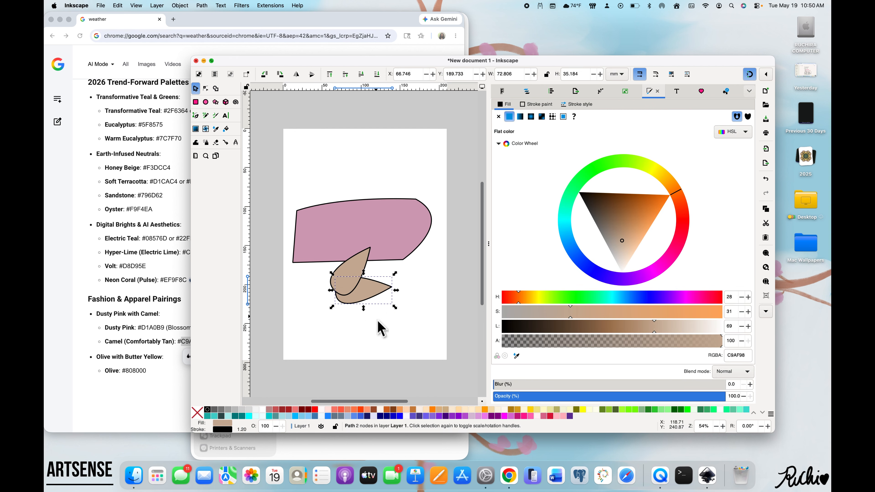
click(378, 330)
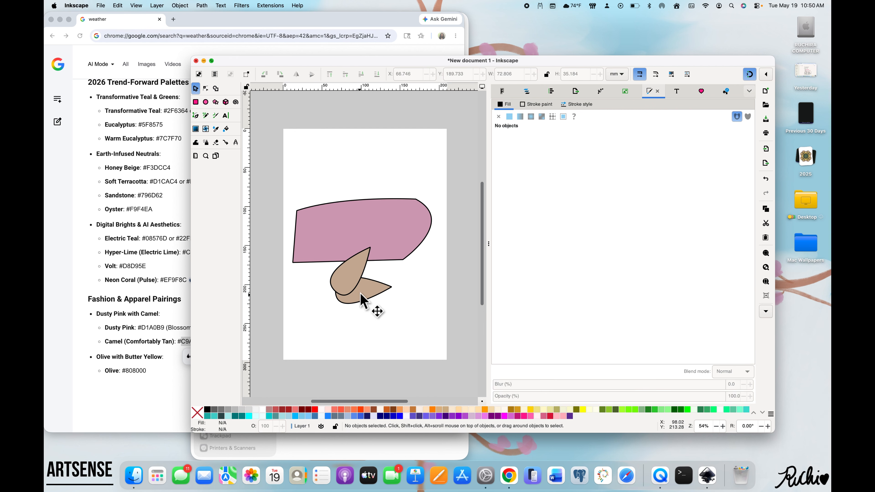
- Open the stroke paint of the horizontal teardrop and clear its RGBA color value
click(377, 294)
click(379, 290)
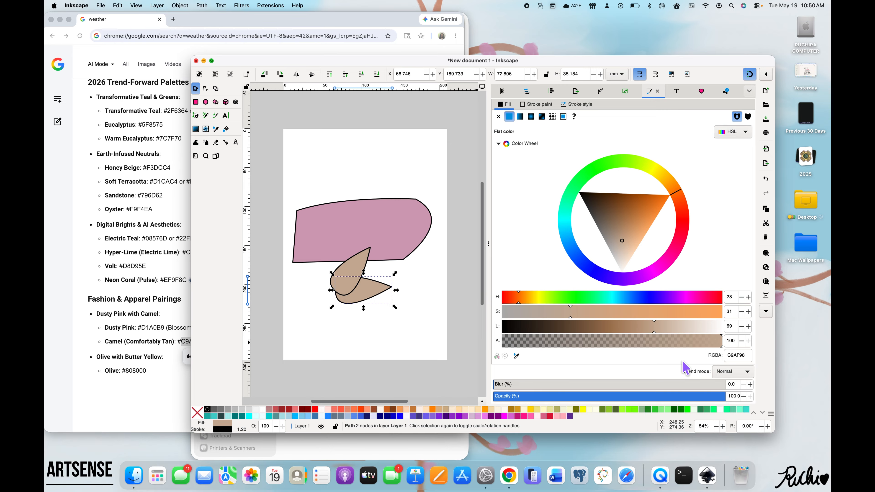
click(227, 430)
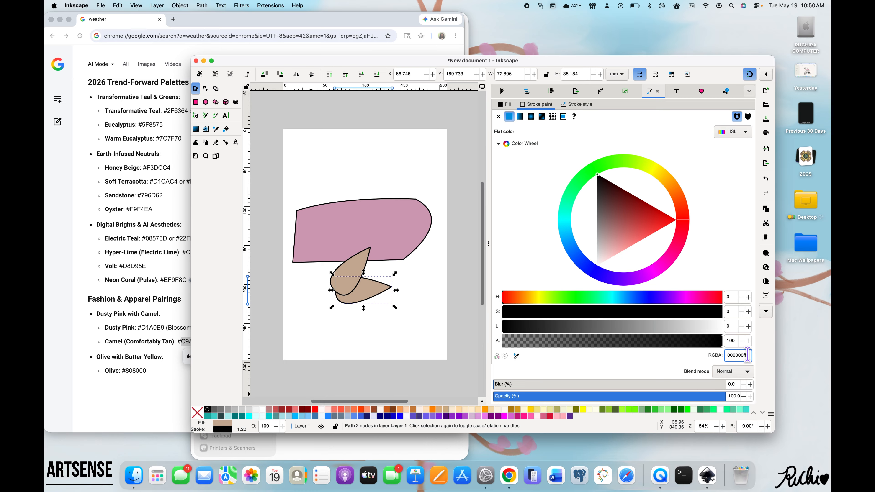
key(BackSpace)
key(BackSpace)
key(BackSpace)
key(BackSpace)
key(BackSpace)
key(BackSpace)
key(BackSpace)
key(BackSpace)
click(790, 429)
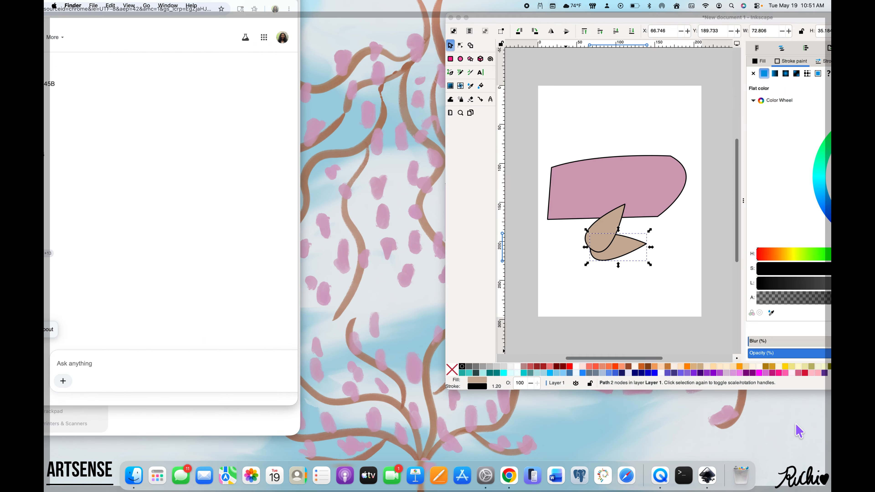
click(753, 267)
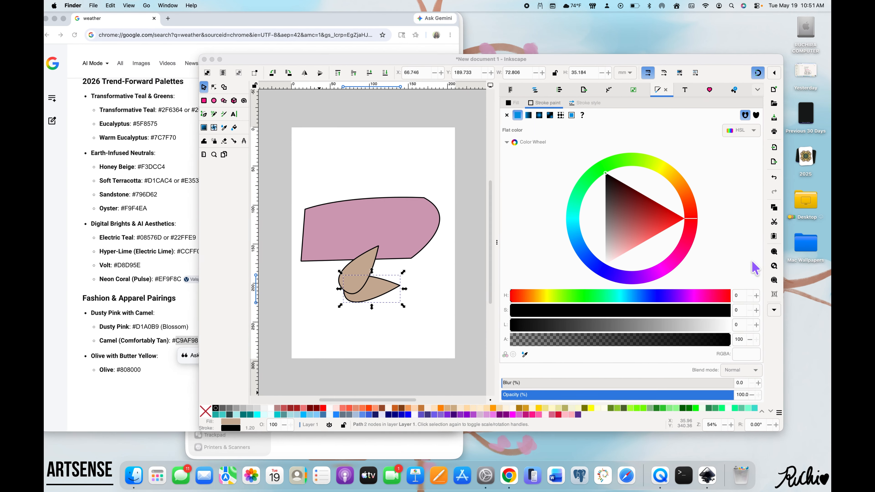
- Move the pink shape up to about X 14 mm and Y 66 mm so it sits above both tan teardrops
click(407, 332)
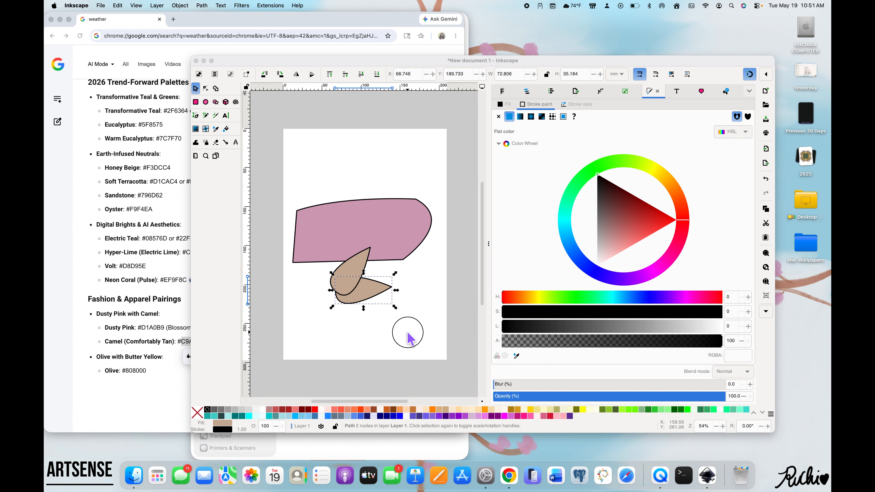
click(437, 289)
click(381, 291)
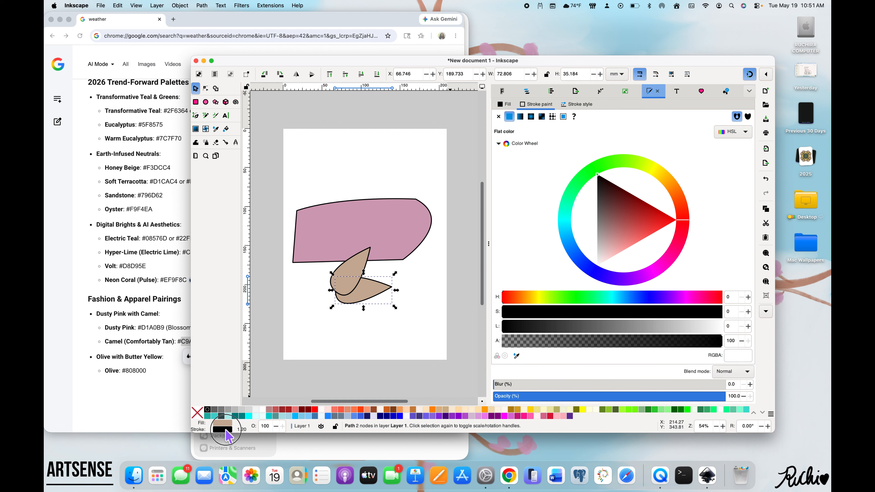
click(307, 352)
drag(339, 262, 365, 214)
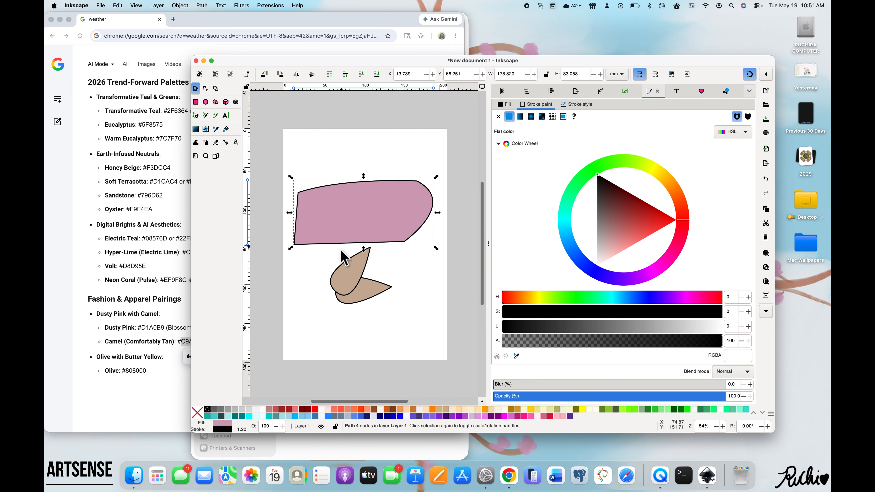
- Group the two overlapping tan teardrops into a single object
drag(320, 260, 371, 303)
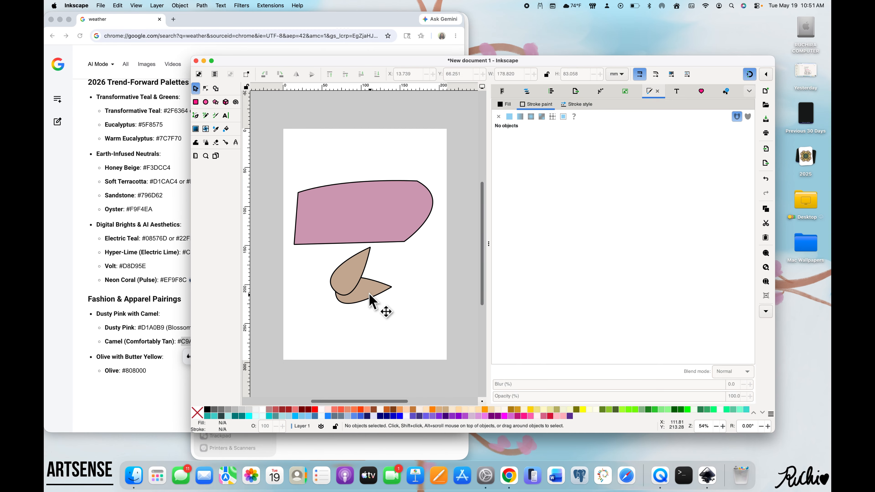
click(356, 287)
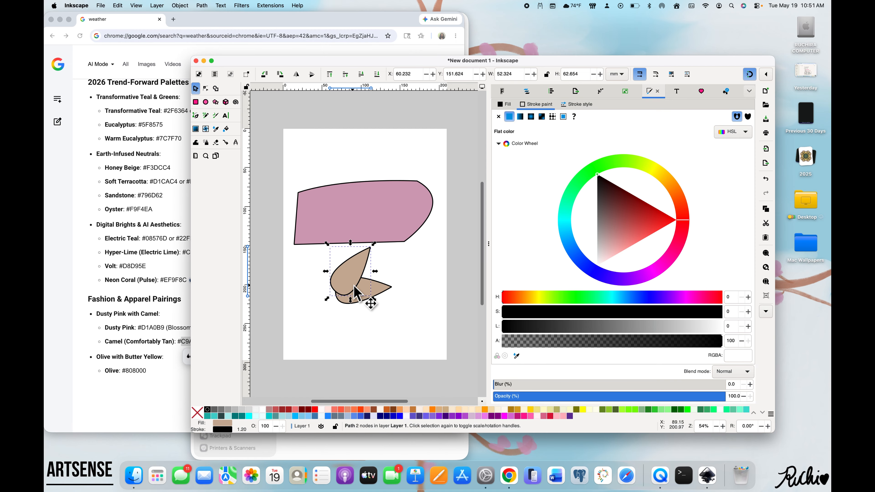
shift+click(378, 291)
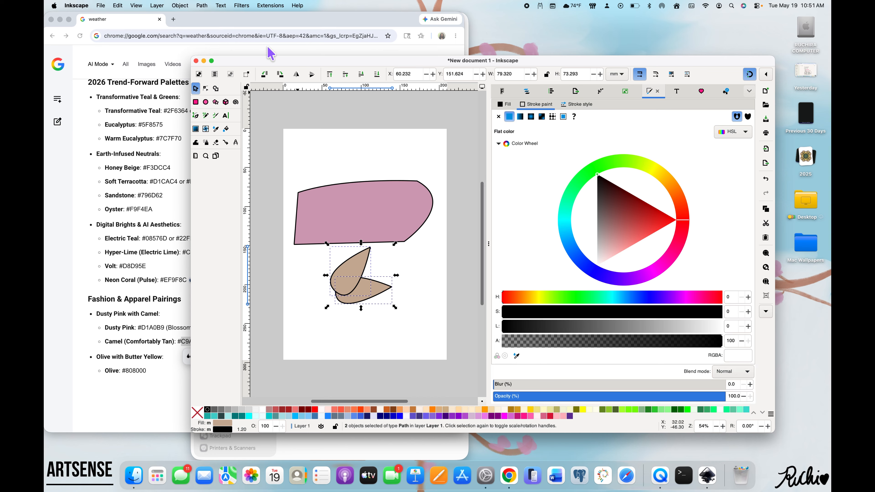
click(179, 5)
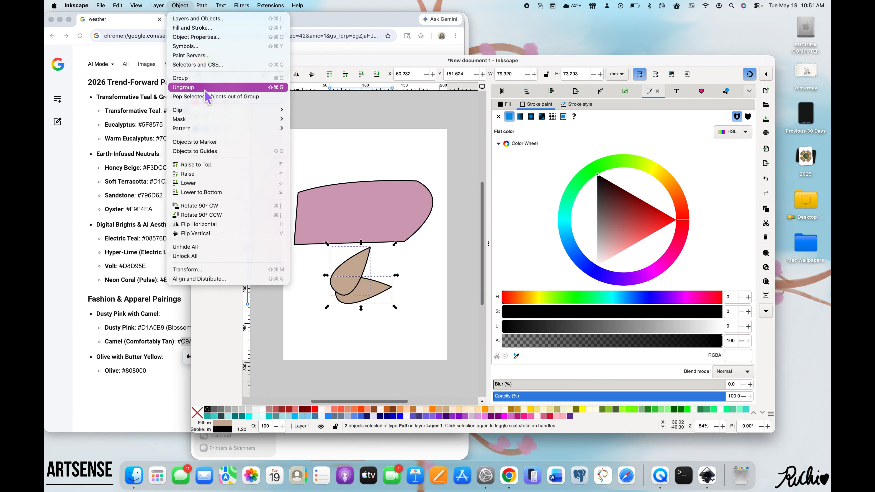
click(206, 78)
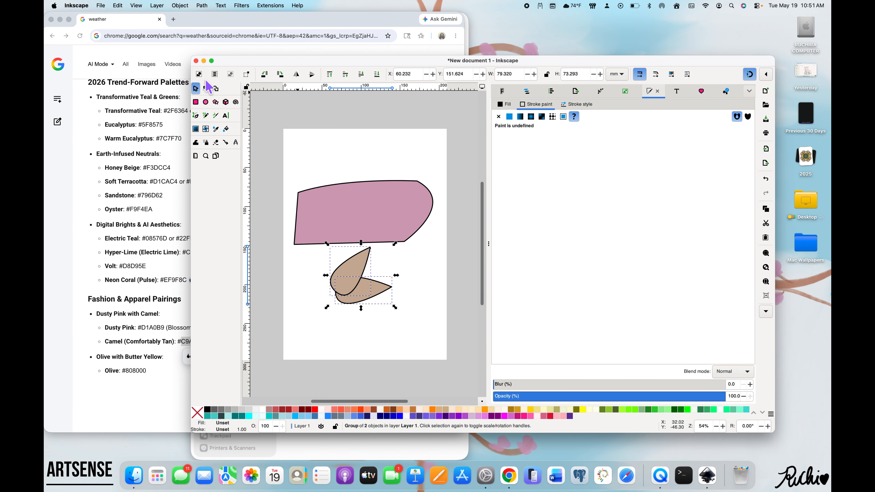
key(Escape)
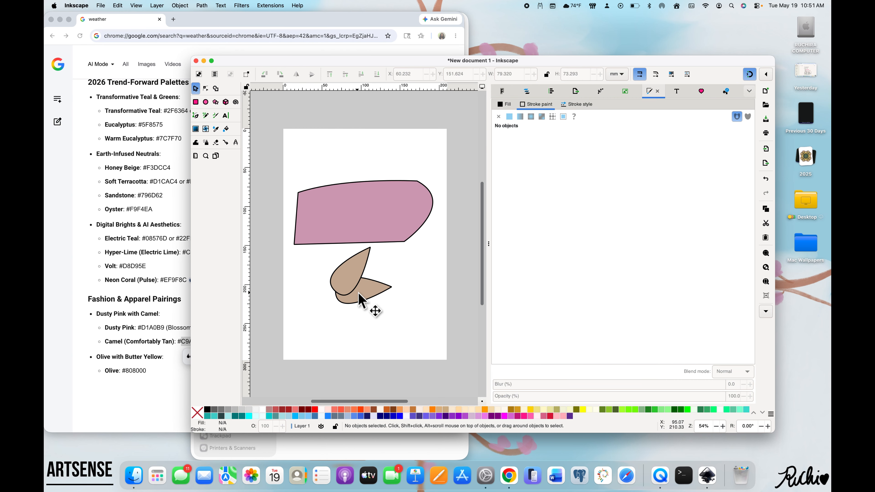
- Rotate the teardrop group so both tips point up, and move it to about X 64 mm and Y 113 mm over the pink shape's lower edge
click(358, 294)
key(Escape)
click(368, 296)
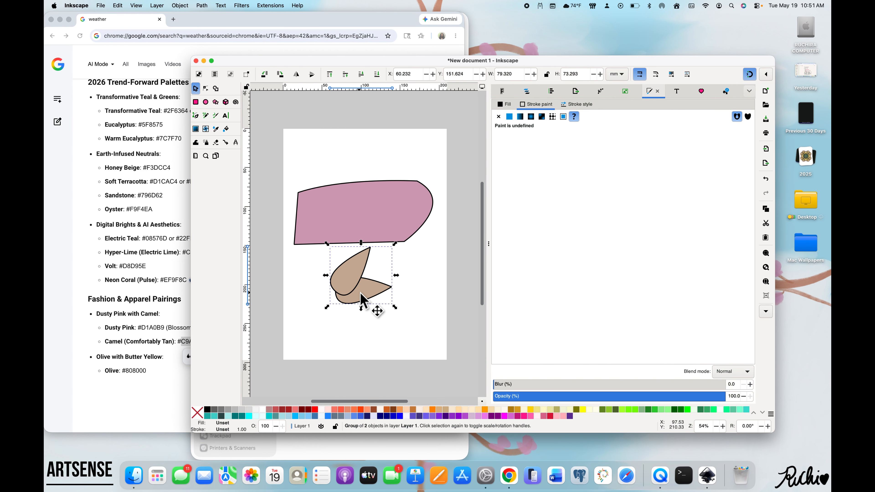
click(368, 294)
drag(395, 244, 357, 246)
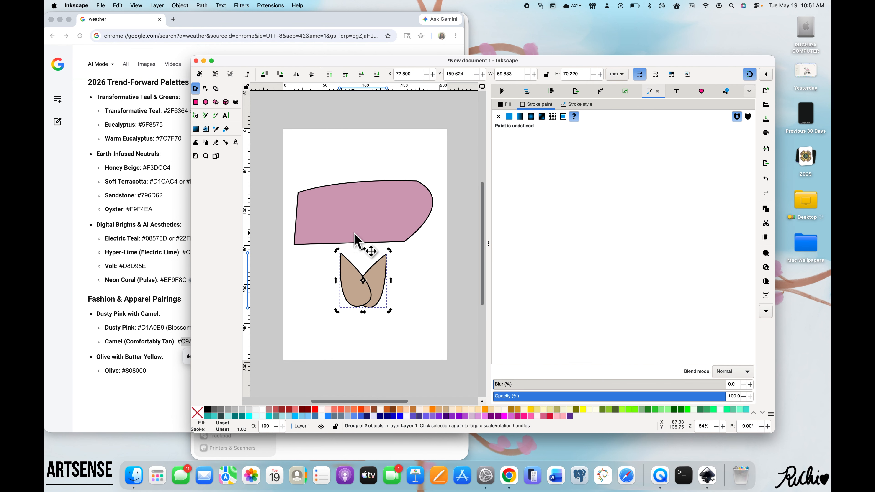
drag(371, 304, 361, 262)
click(376, 299)
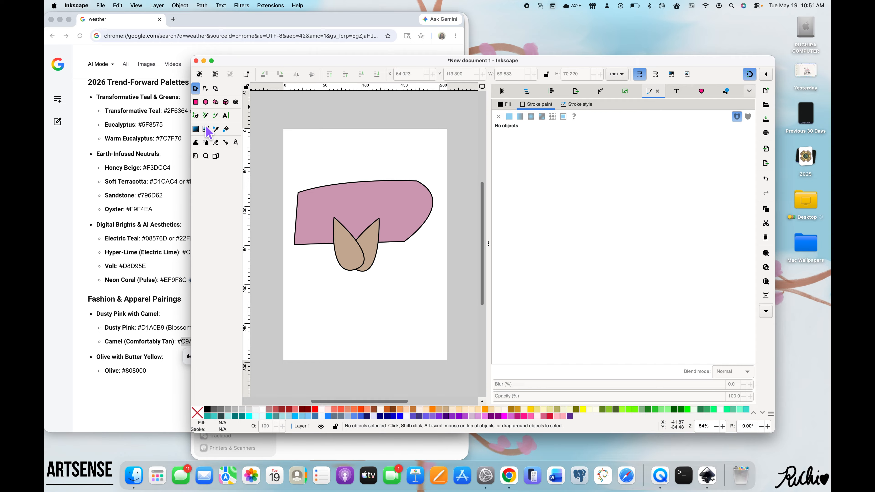
- Draw a closed four-corner stem with palegreen fill, about 18 mm wide and 122 mm high, from the teardrops' base to the page's bottom edge
click(196, 116)
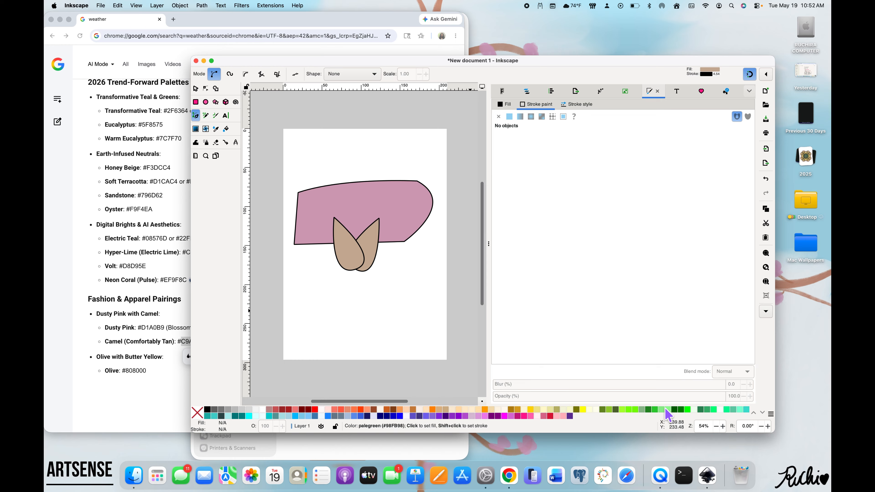
click(636, 409)
click(355, 271)
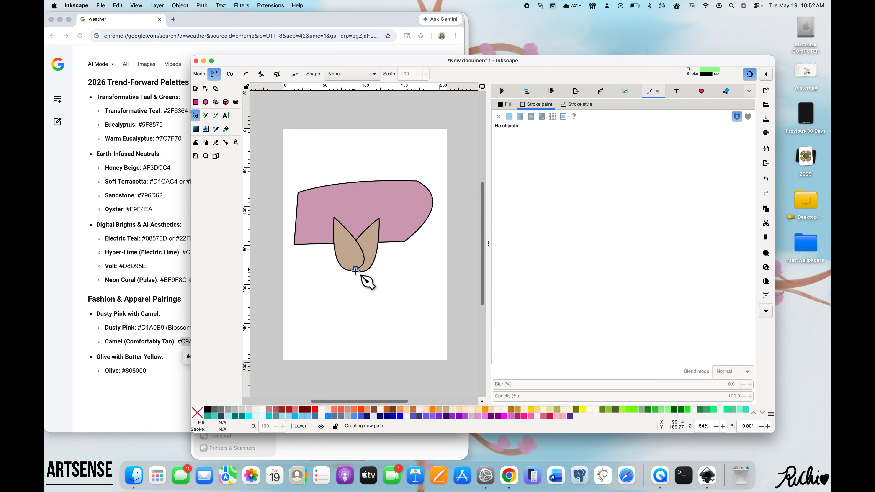
click(358, 357)
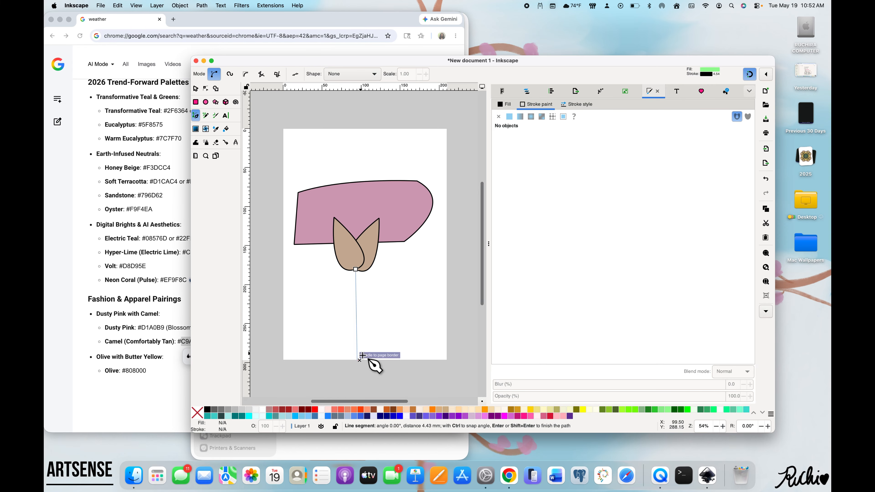
click(369, 359)
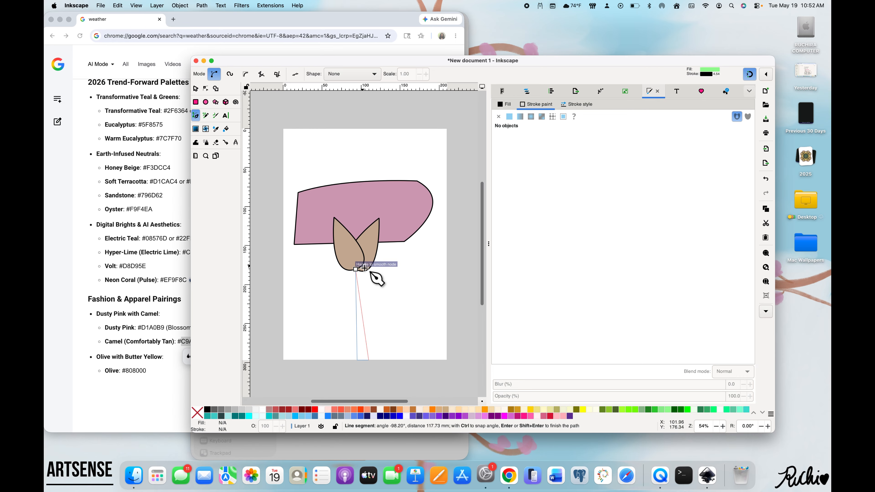
click(365, 269)
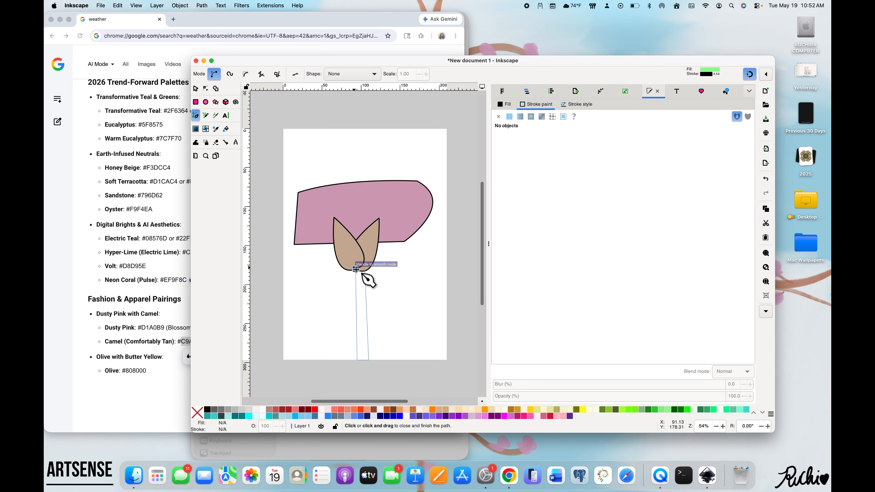
click(356, 269)
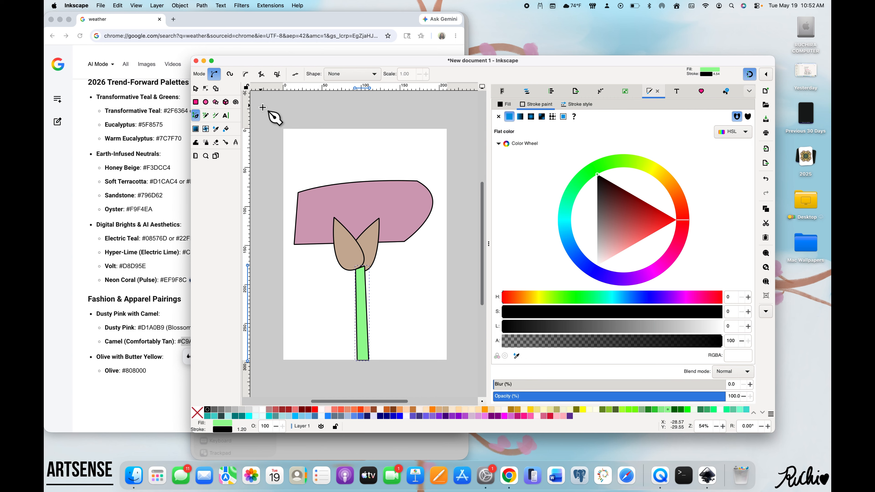
- Lower the green stem one level in the stacking order so it lies behind the teardrop group
click(195, 89)
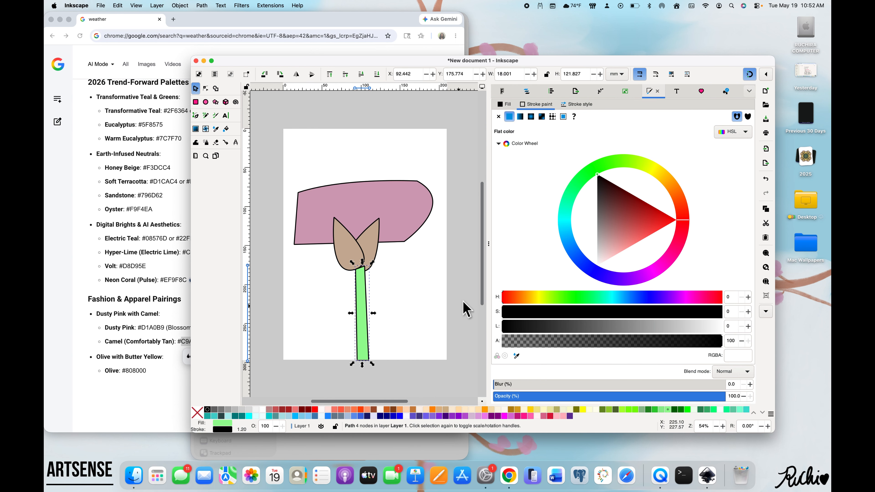
click(526, 92)
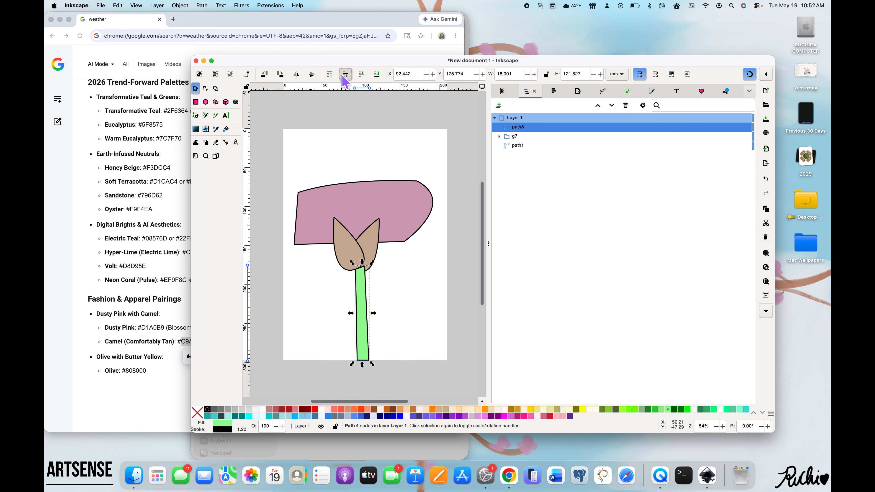
click(367, 78)
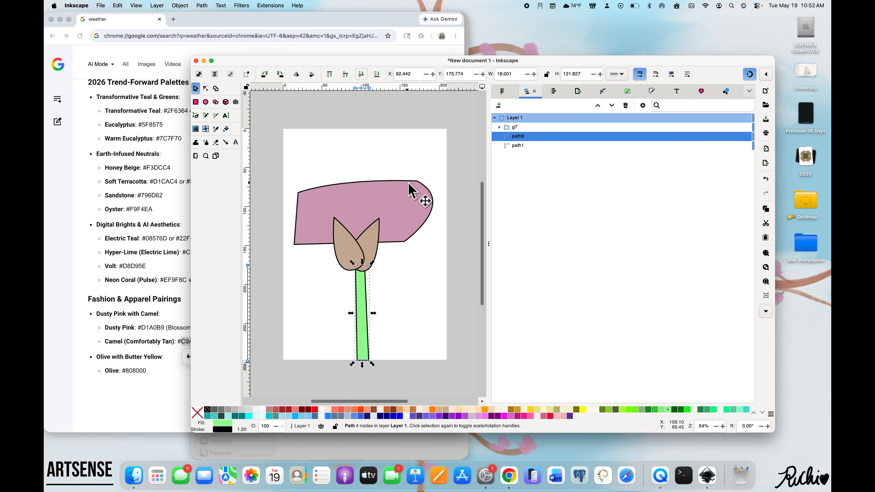
click(417, 283)
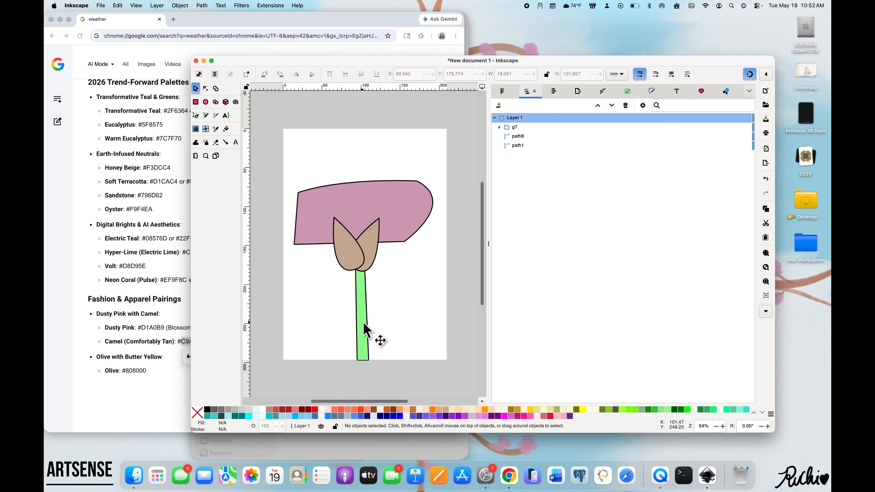
- Try to draw a curved leaf against the left edge of the green stem with the Pen tool, and delete it
click(196, 116)
scroll(361, 270, up, 5)
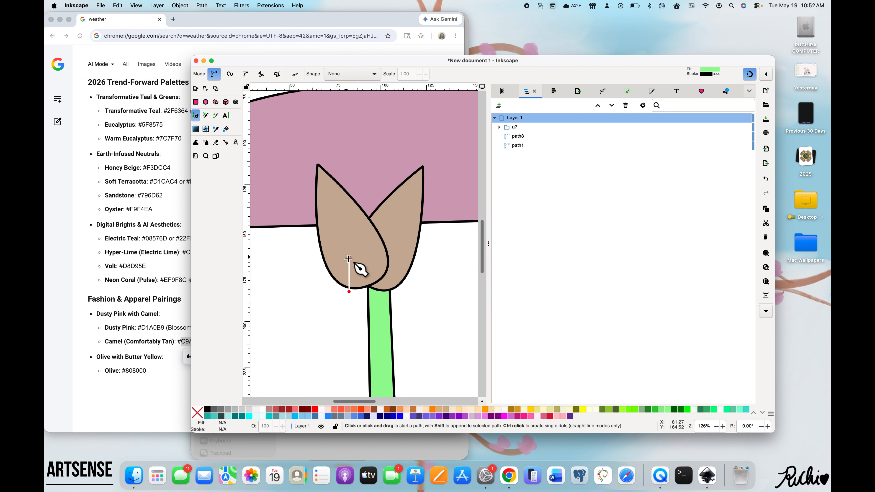
scroll(348, 258, down, 5)
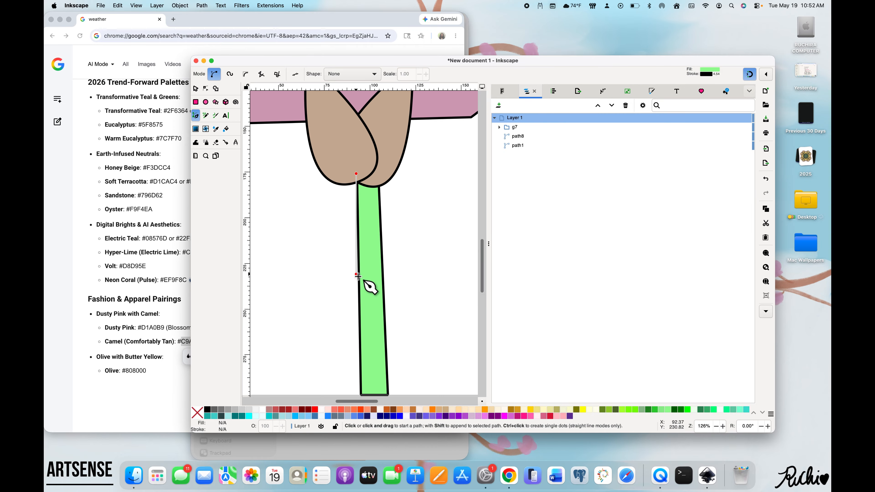
click(357, 275)
drag(331, 251, 314, 255)
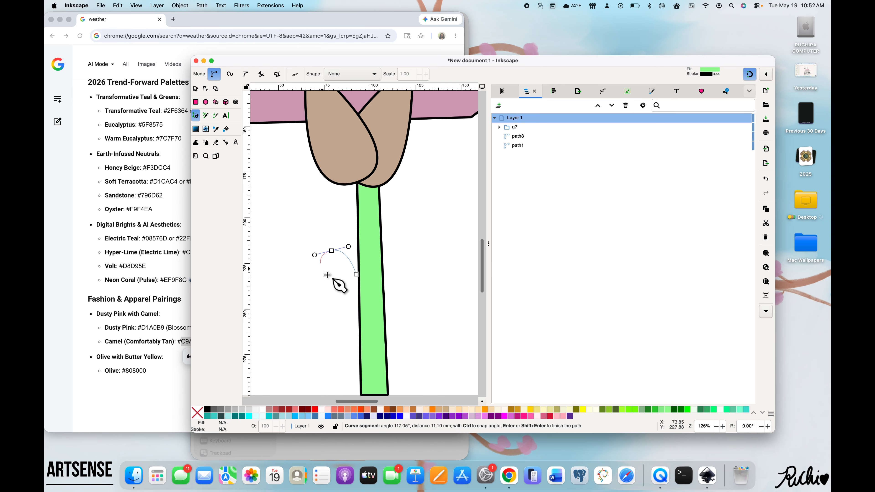
click(358, 307)
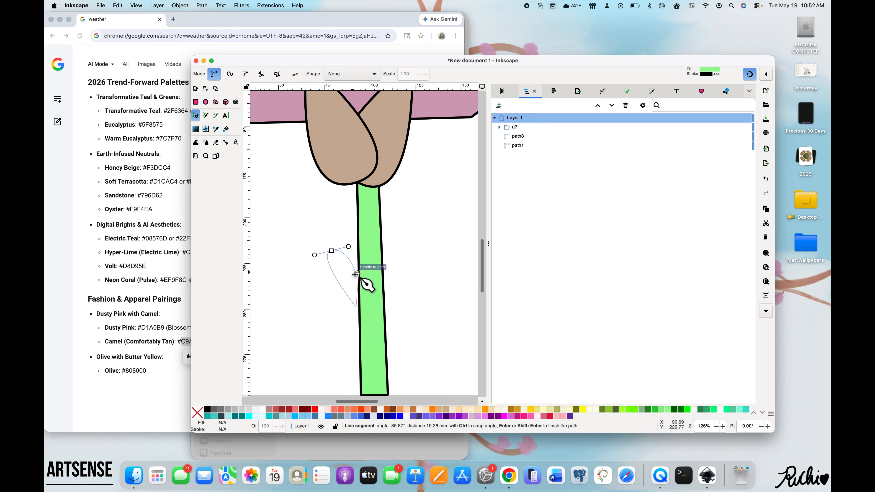
click(355, 274)
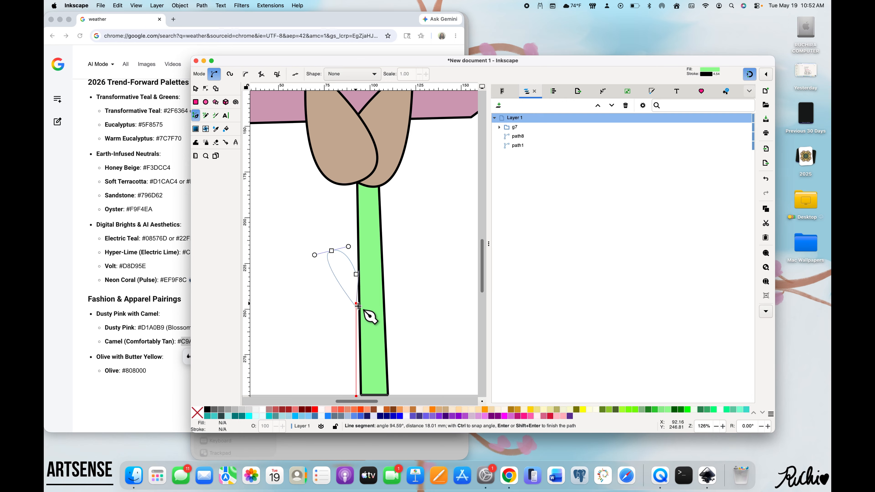
key(Return)
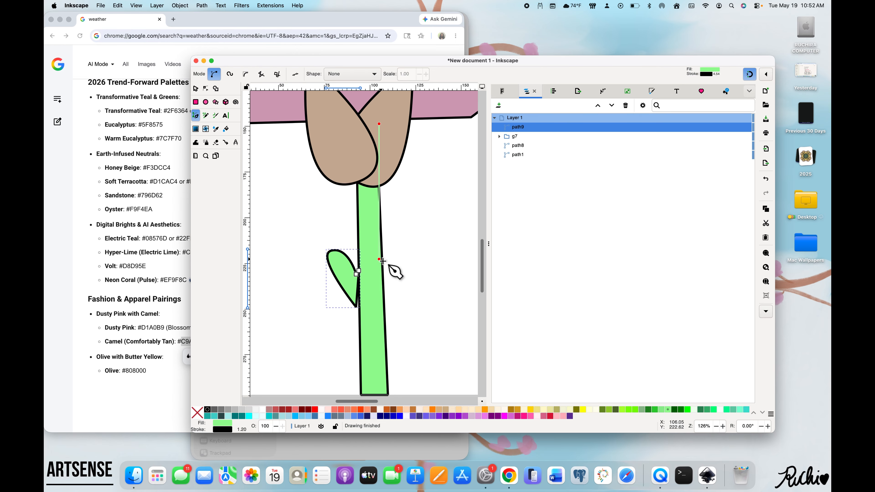
key(Delete)
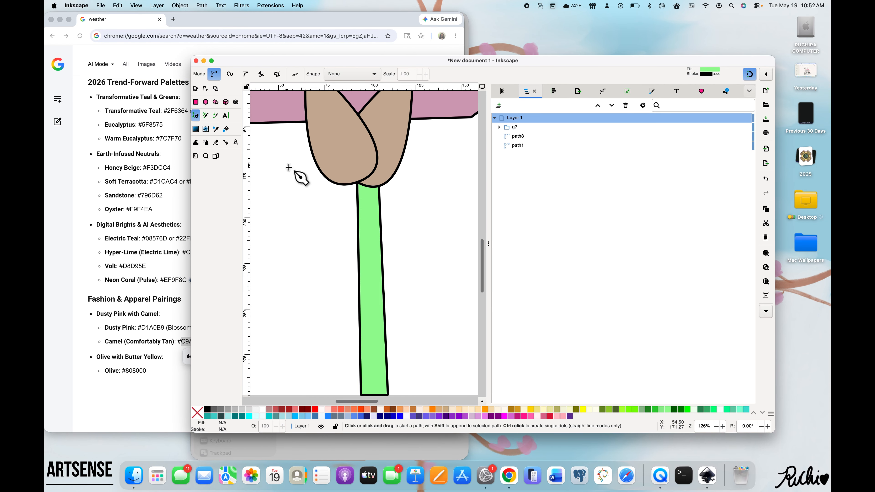
- Draw a closed curved leaf about 16 mm wide and 20 mm high, pointing up and left from the stem's left edge
click(358, 285)
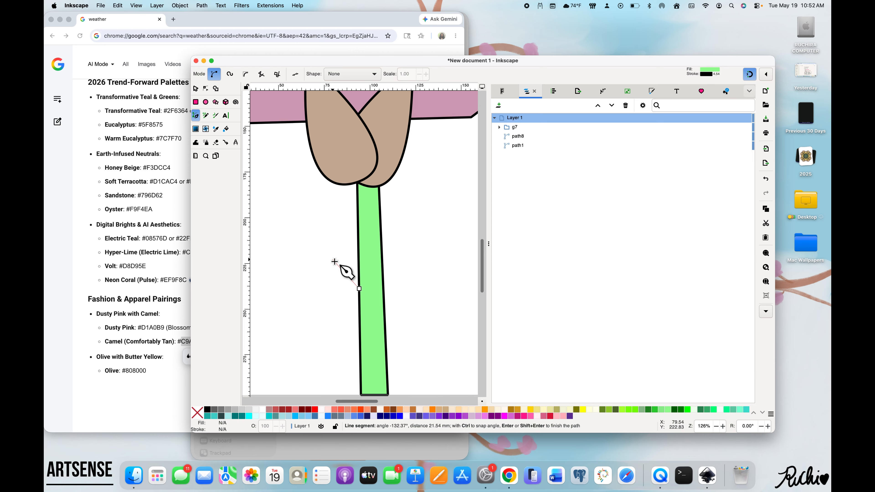
drag(332, 259, 332, 238)
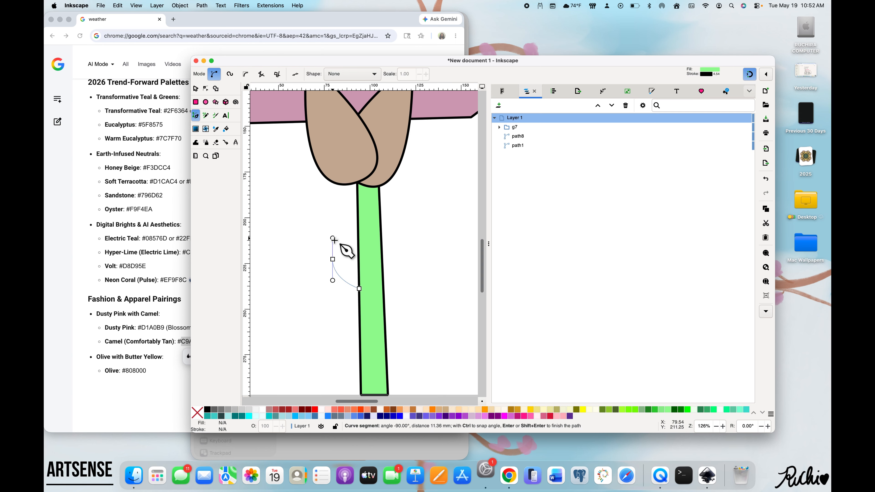
click(358, 289)
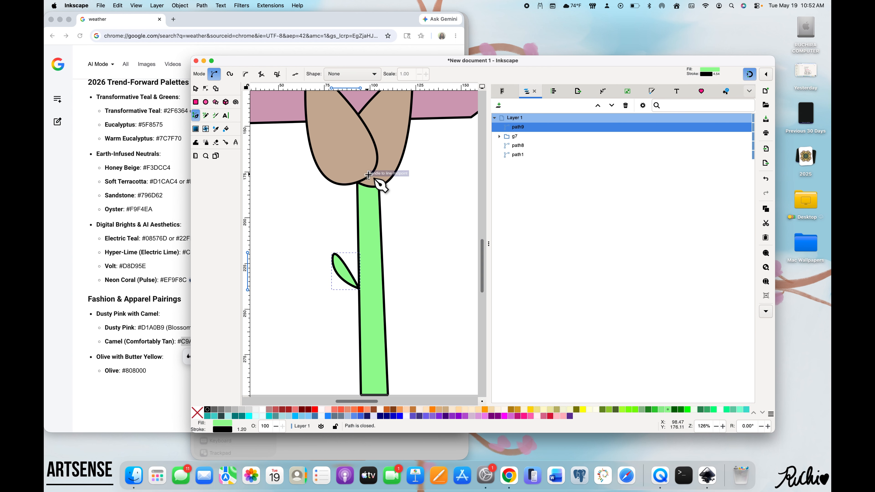
- Make a copy of the small green leaf and move it to about X 100 mm and Y 229 mm on the stem's right edge
click(195, 89)
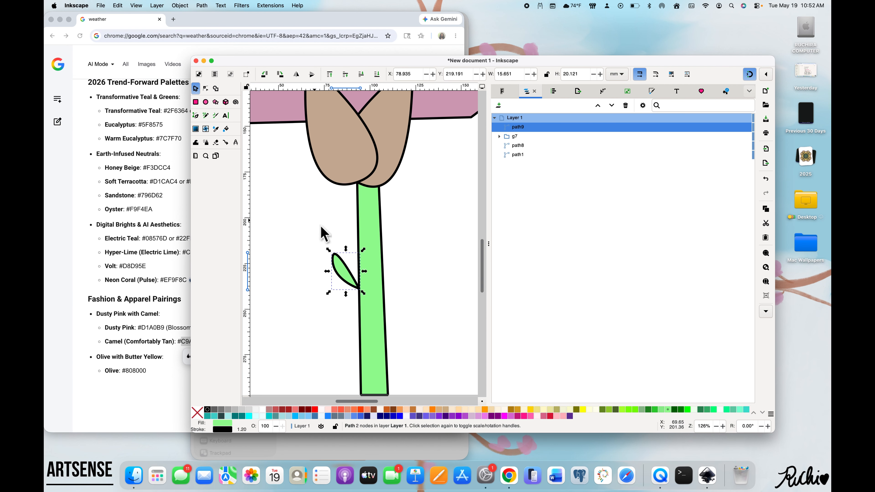
key(super+c)
key(super+v)
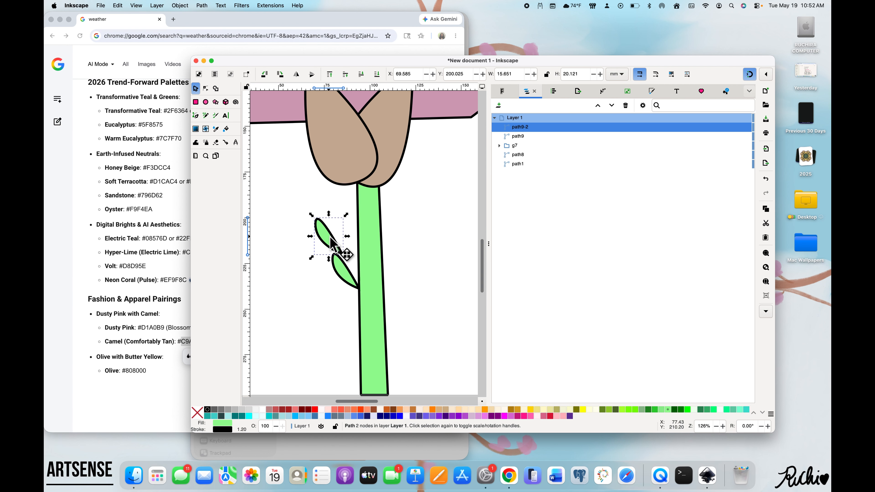
drag(330, 237, 388, 291)
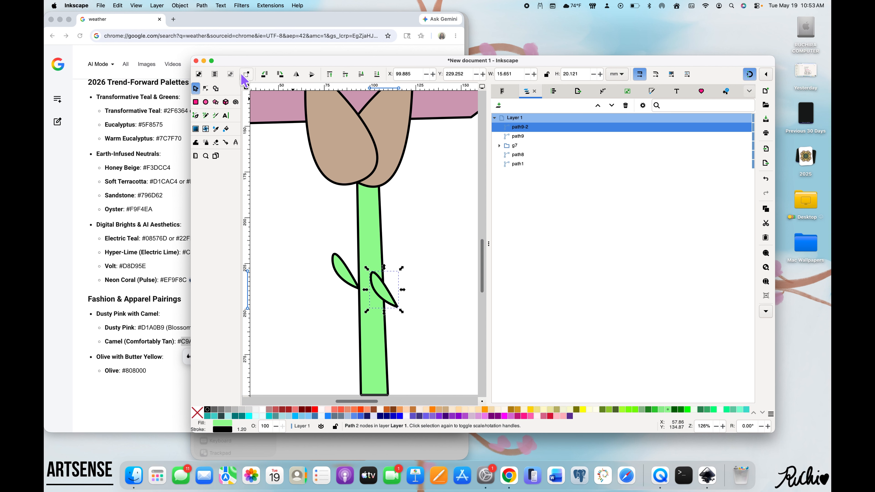
- Flip the copied leaf horizontally and move it against the stem's right edge at about X 107 mm, Y 217 mm
click(296, 74)
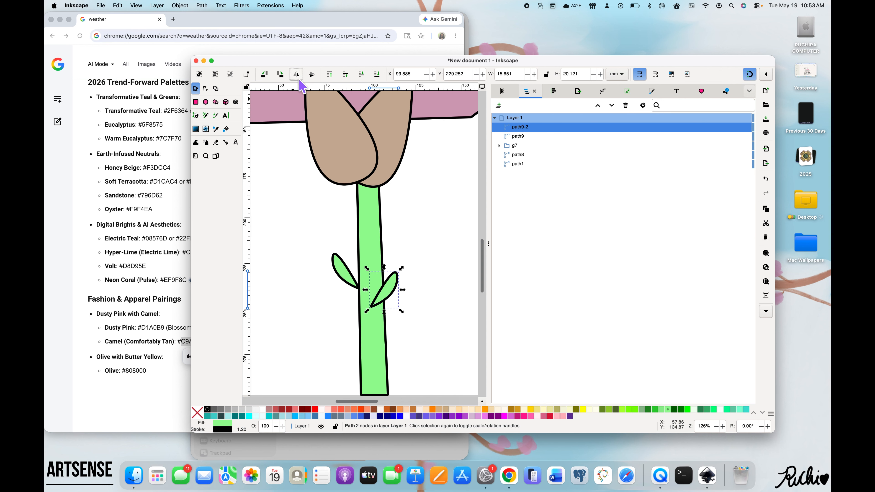
drag(393, 294, 406, 272)
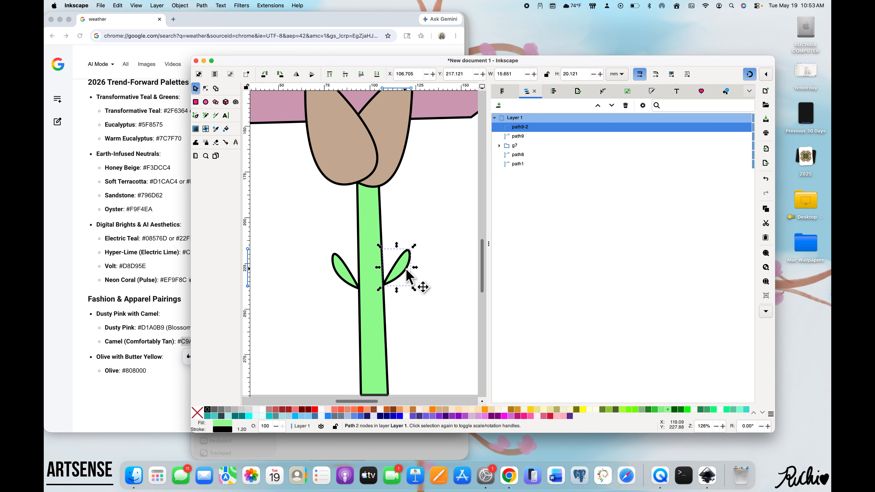
click(441, 244)
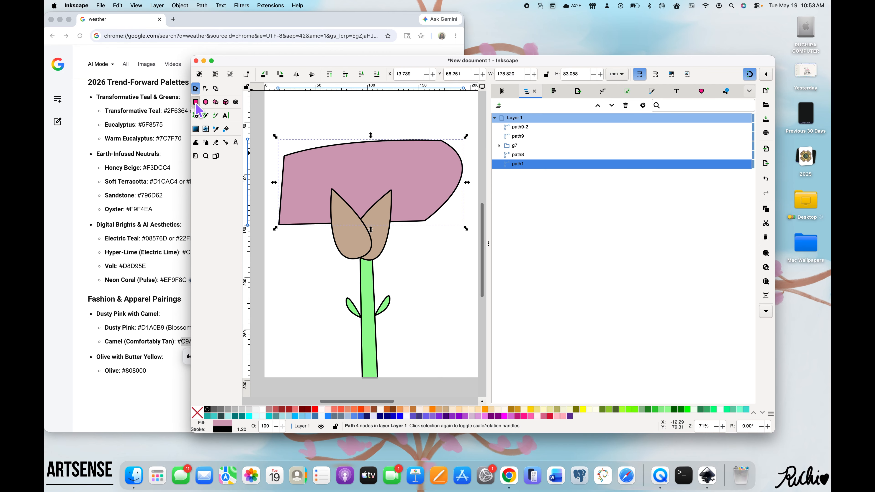
- Draw a rectangle about 184 mm wide and 222 mm high over the flower artwork, covering most of the page
click(195, 102)
drag(274, 129, 400, 286)
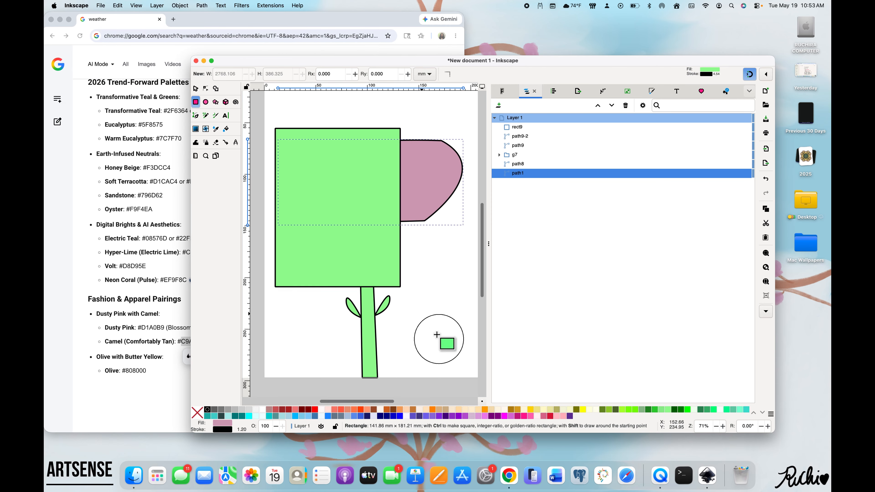
drag(436, 334, 467, 359)
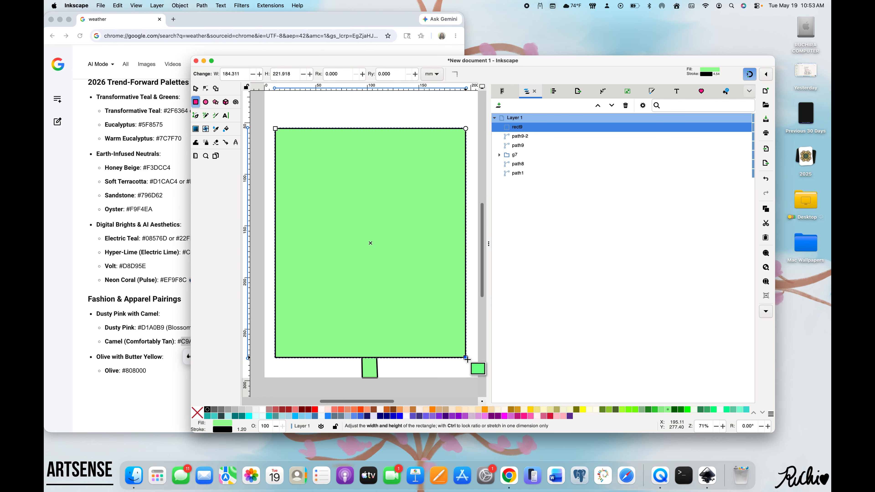
- Lower the large rectangle to the bottom of the stacking order and delete the pink curved shape behind the flower
click(196, 89)
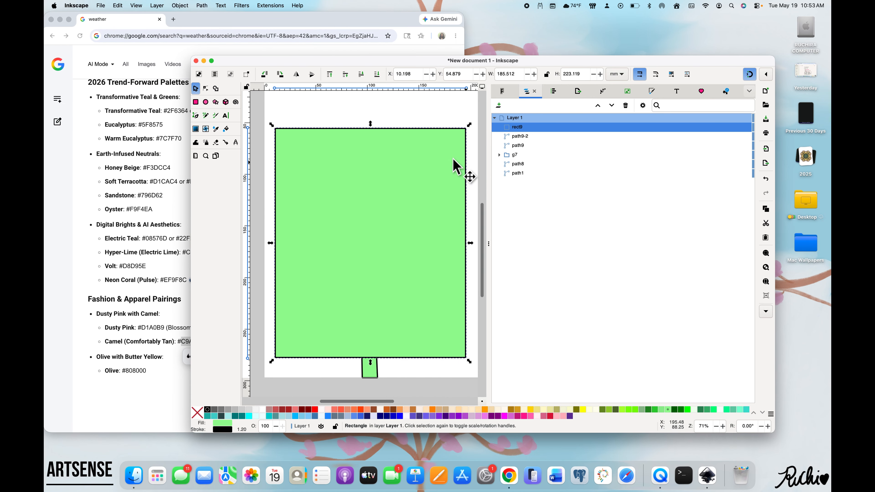
click(376, 77)
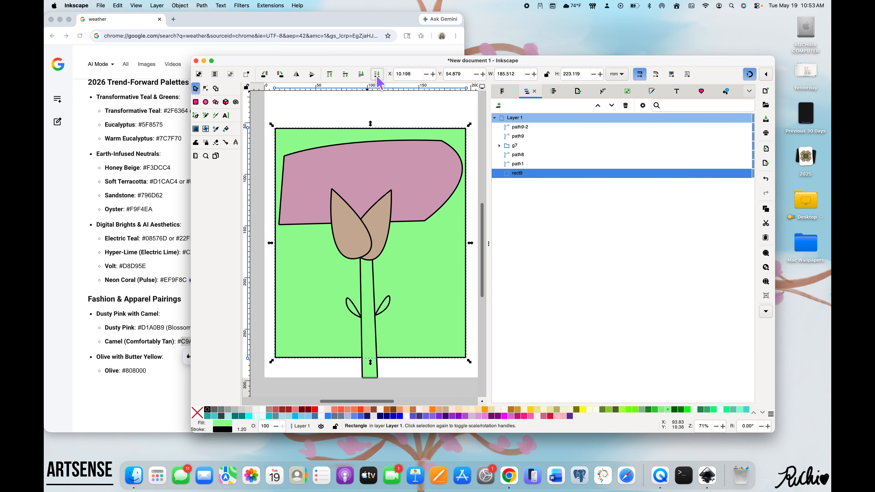
click(389, 145)
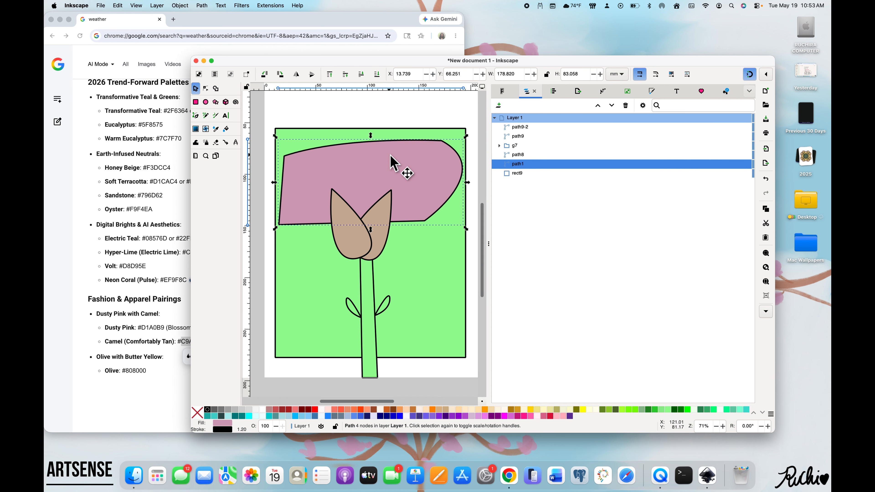
key(Delete)
- Select the background rectangle, and copy the Dusty Pink hex code D1A0B9 from the palette list in Chrome
click(405, 201)
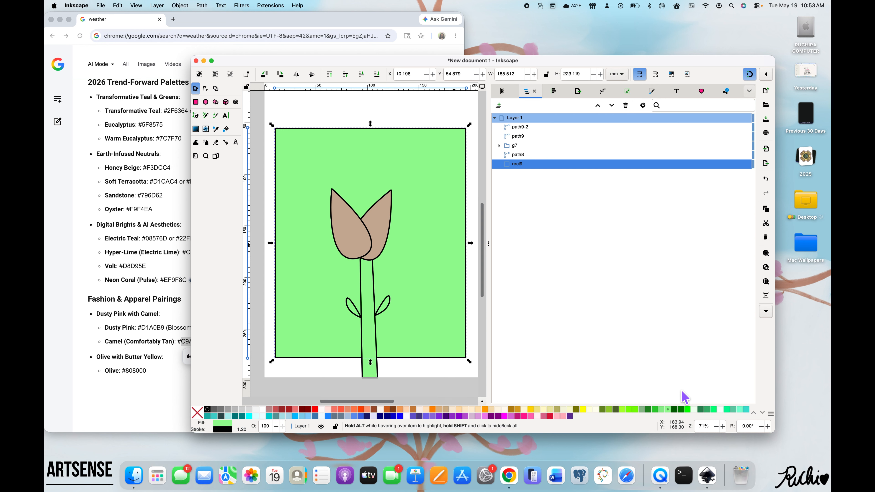
click(117, 329)
drag(142, 329, 165, 330)
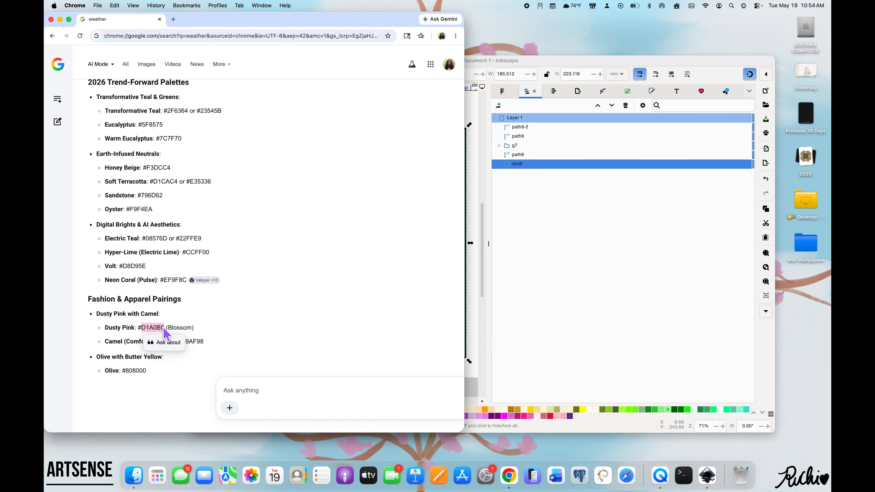
- Switch back to Inkscape and set the background rectangle's flat fill color to D1A0B9
click(574, 272)
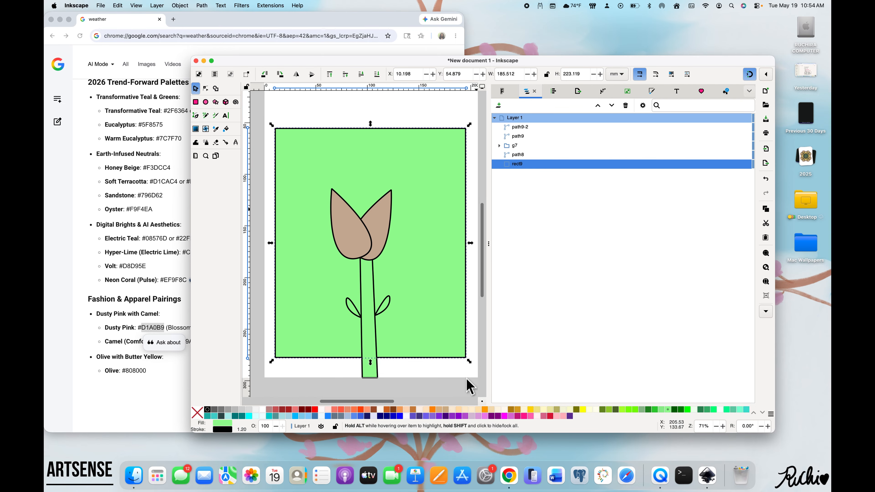
click(221, 425)
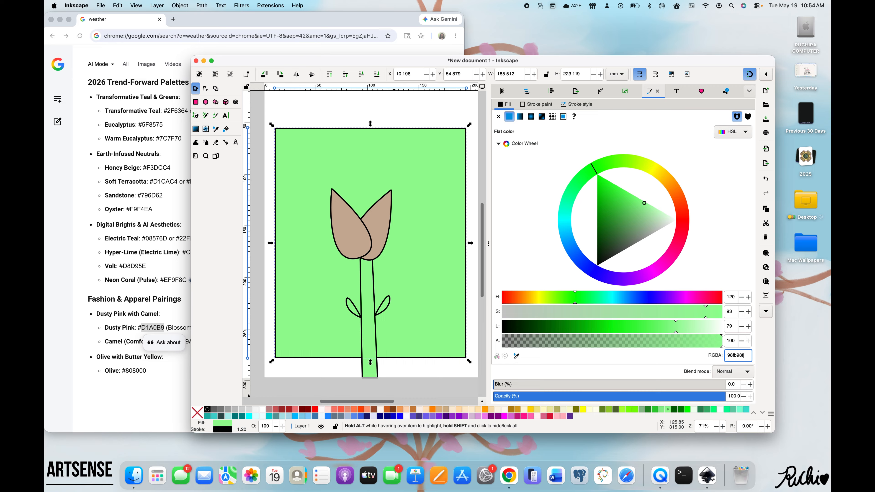
key(BackSpace)
key(BackSpace)
key(BackSpace)
key(BackSpace)
key(BackSpace)
key(super+v)
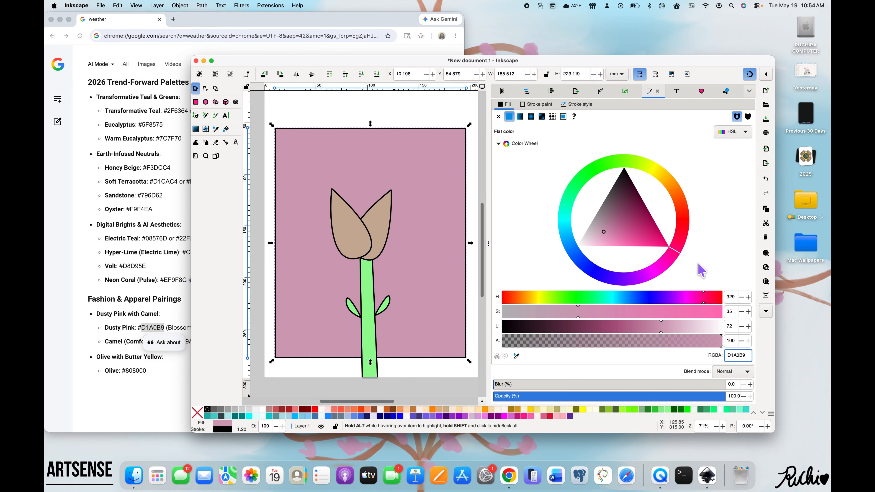
click(444, 115)
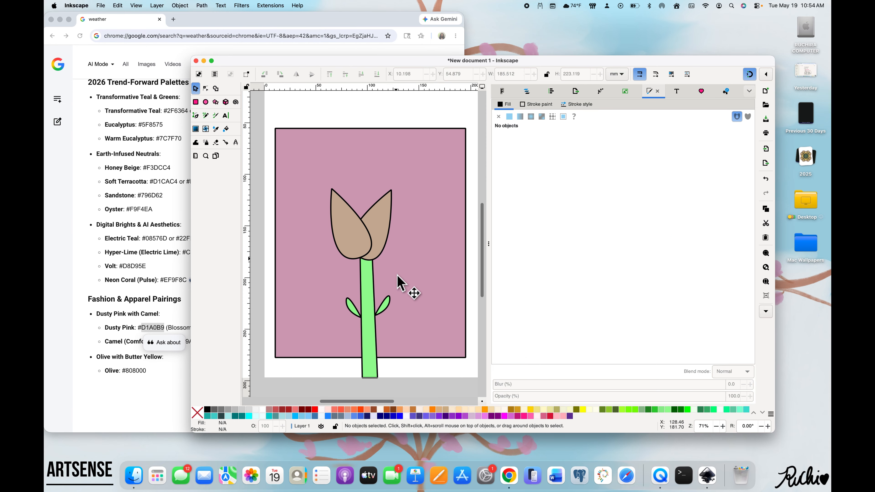
- Group the stem, both small leaves and the tan flower head into one object
mouse_move(324, 188)
mouse_down()
mouse_move(324, 169)
mouse_move(326, 187)
mouse_up()
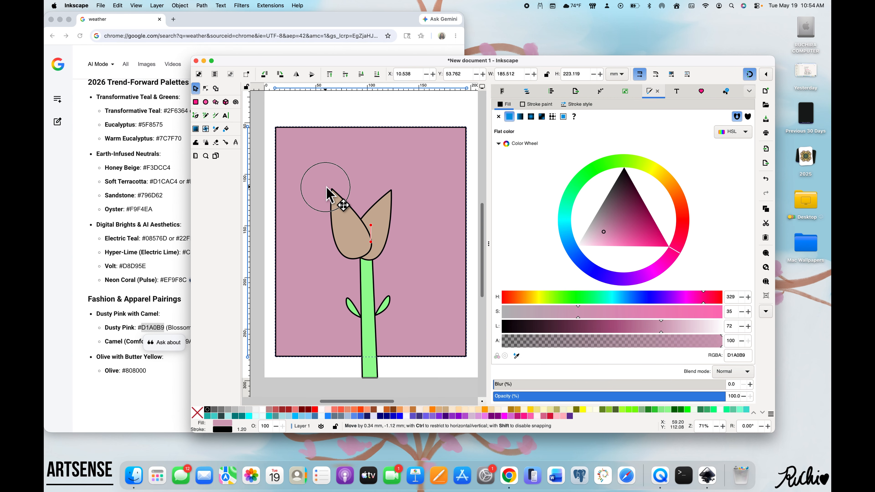
click(427, 372)
click(368, 374)
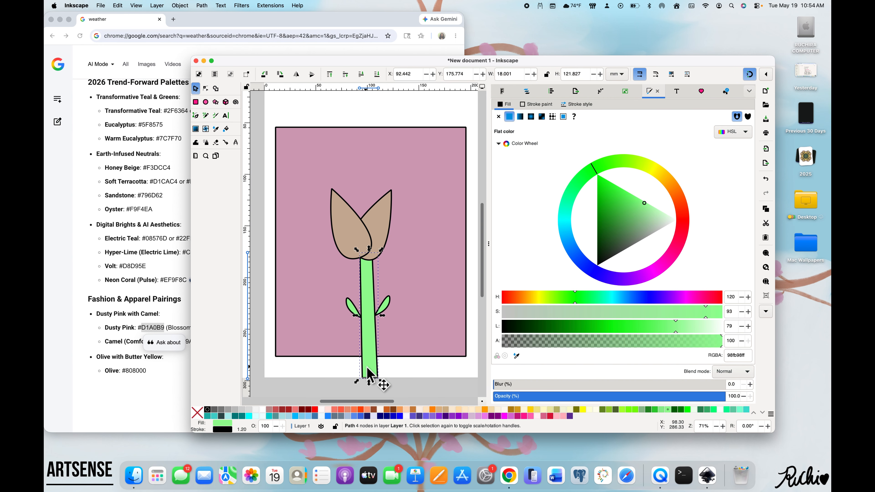
shift+click(355, 308)
shift+click(386, 306)
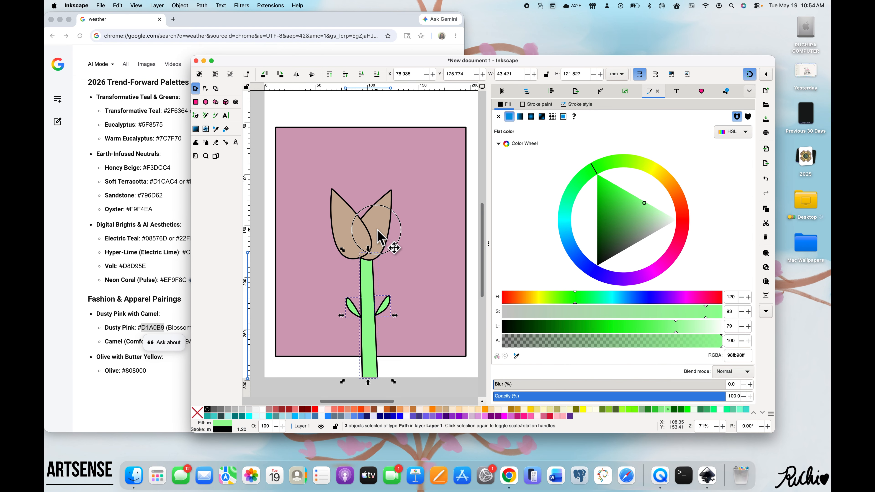
shift+click(375, 230)
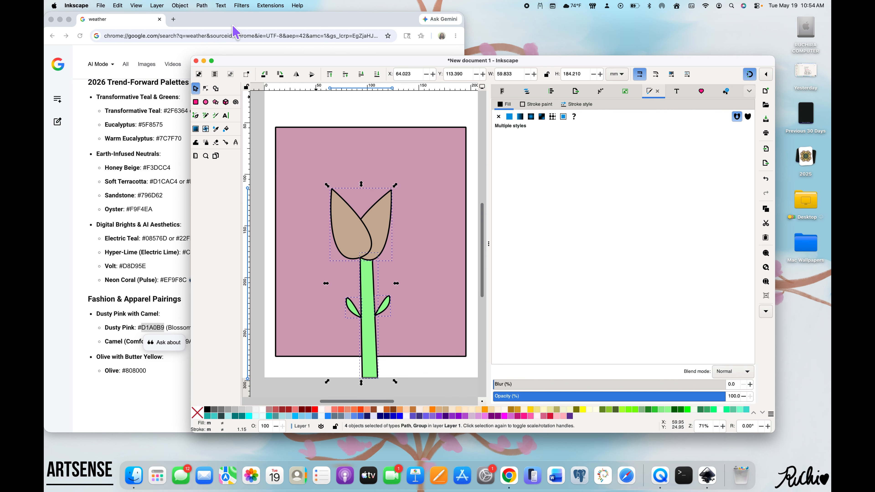
click(182, 9)
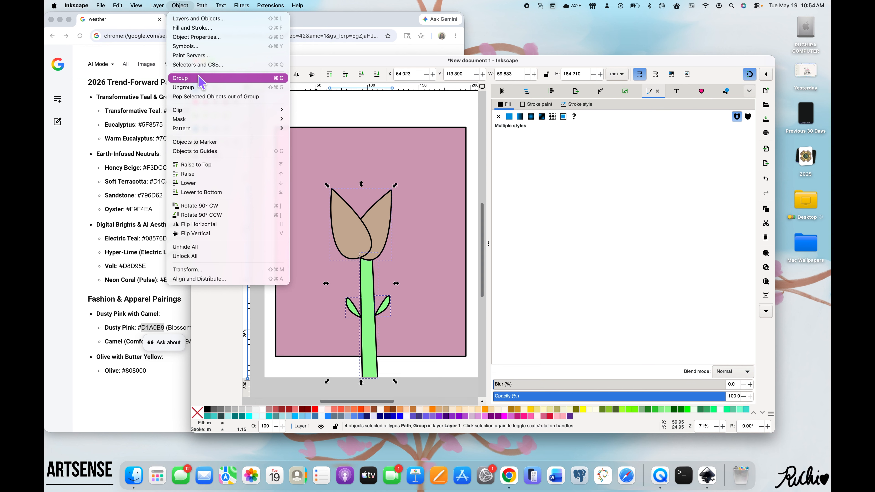
click(201, 82)
- Move the grouped flower onto the left part of the pink background at about X 22 mm, Y 81 mm
drag(358, 226, 357, 189)
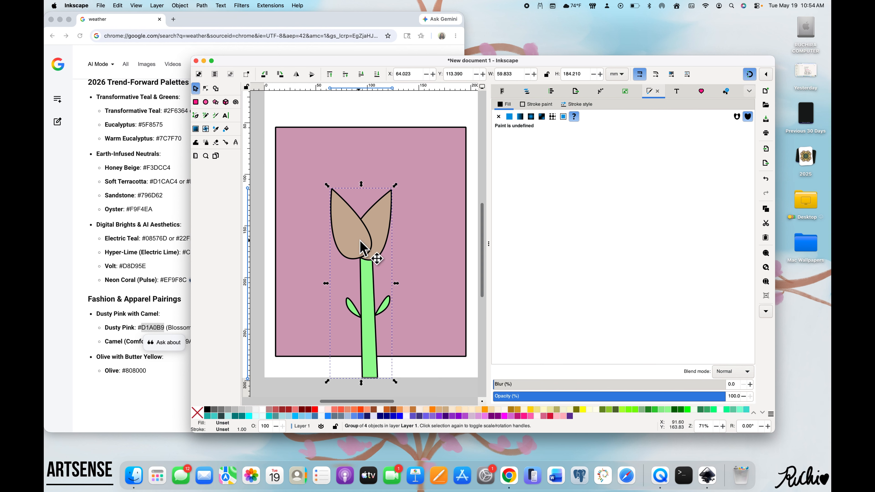
drag(360, 242, 321, 205)
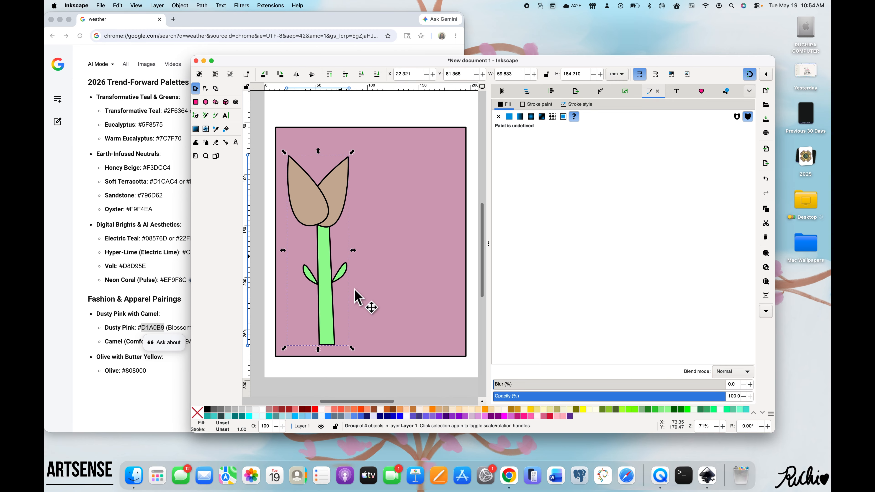
click(375, 372)
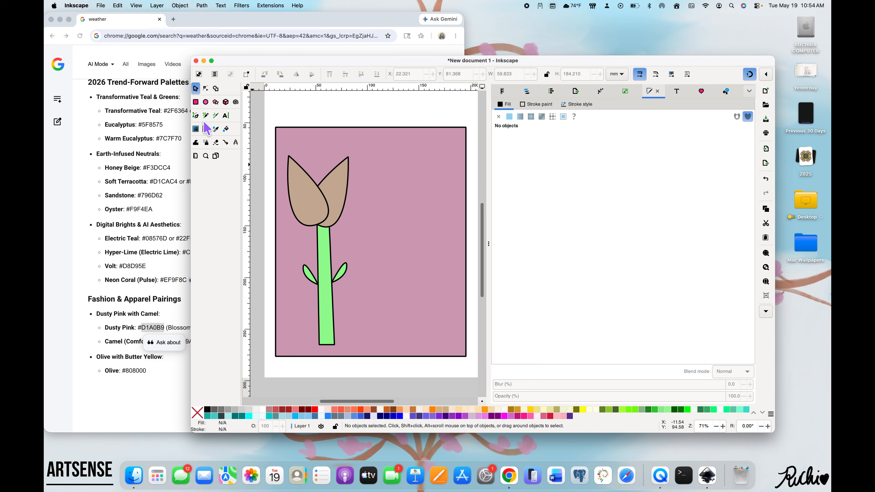
- Try to draw a hook-shaped outline of straight and curved segments with the Pen tool on the pink area beside the flower
click(196, 116)
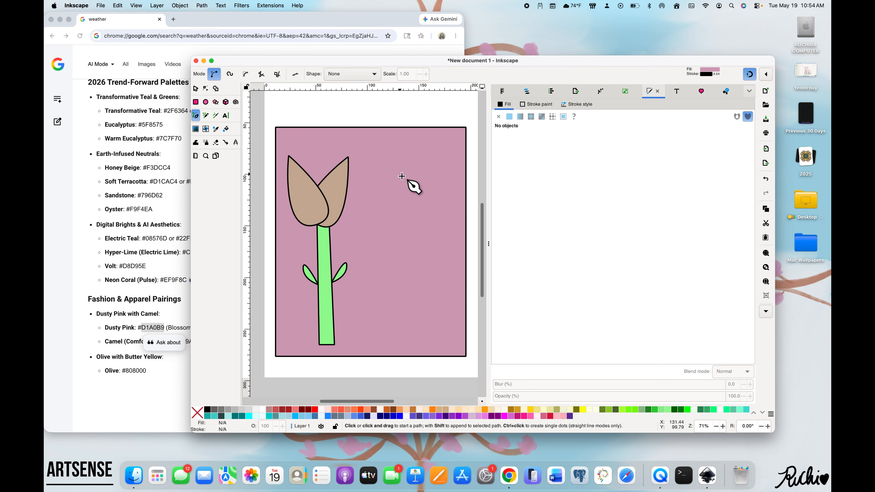
scroll(345, 184, up, 3)
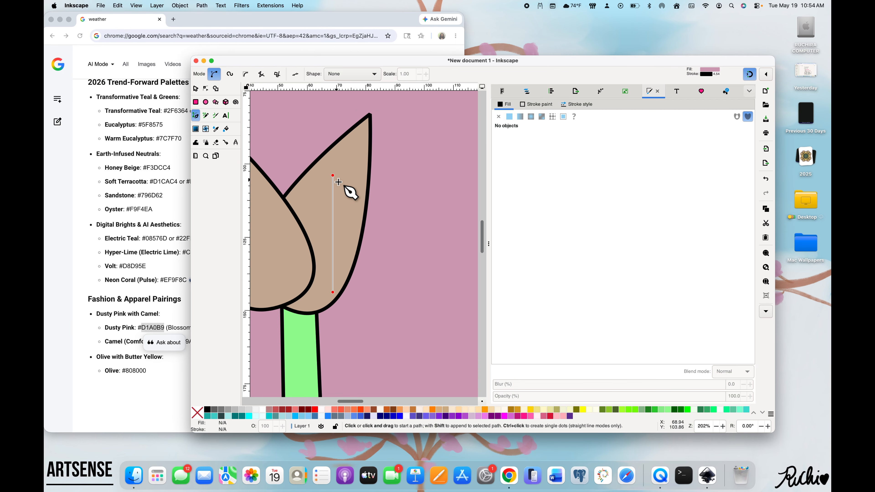
click(364, 156)
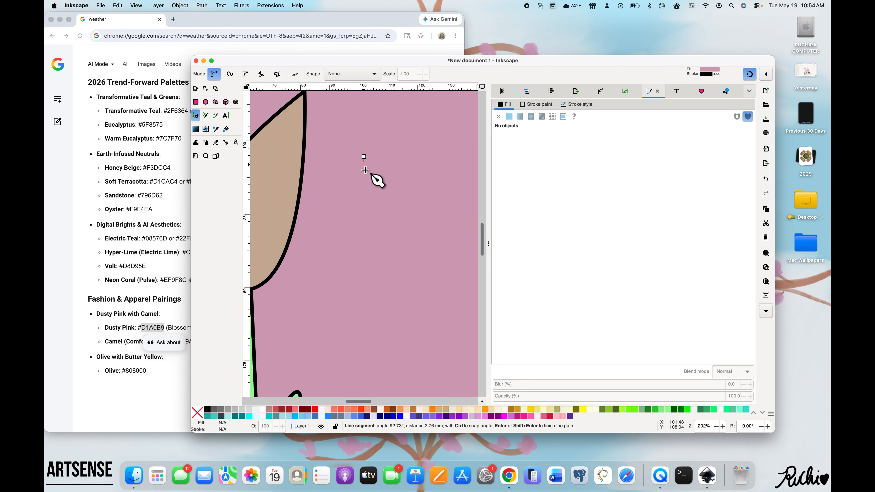
click(365, 212)
click(435, 208)
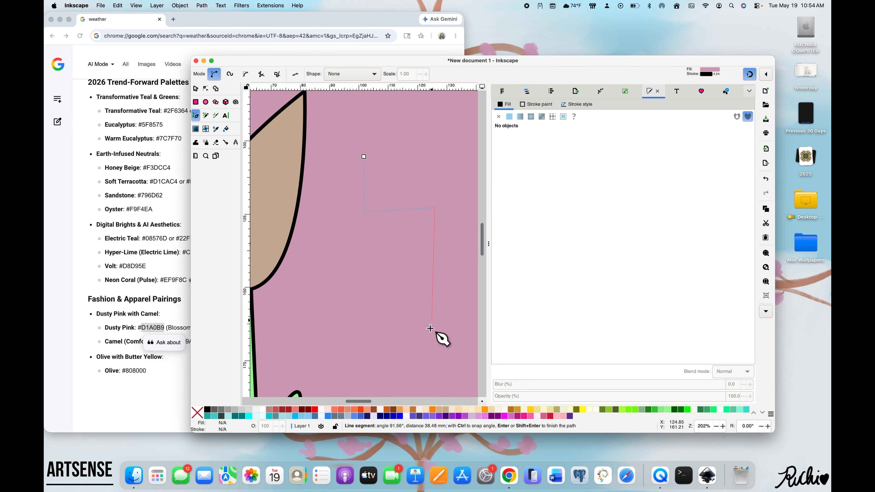
drag(396, 349, 339, 327)
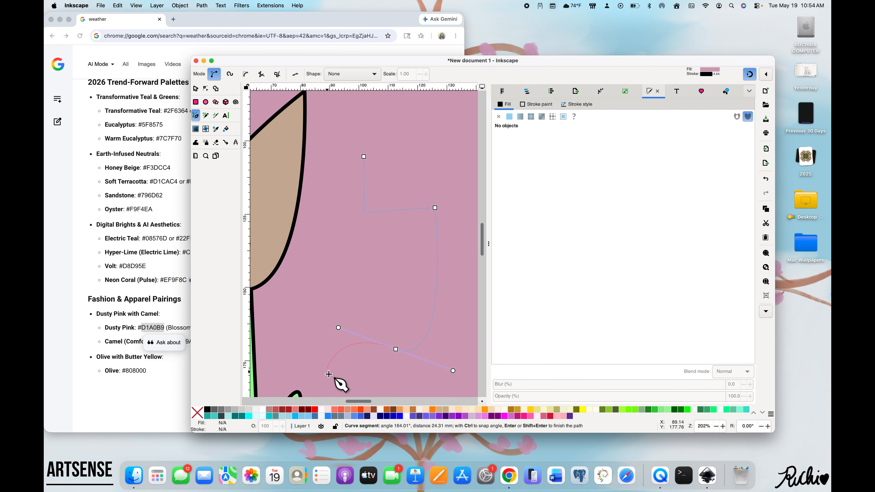
click(326, 372)
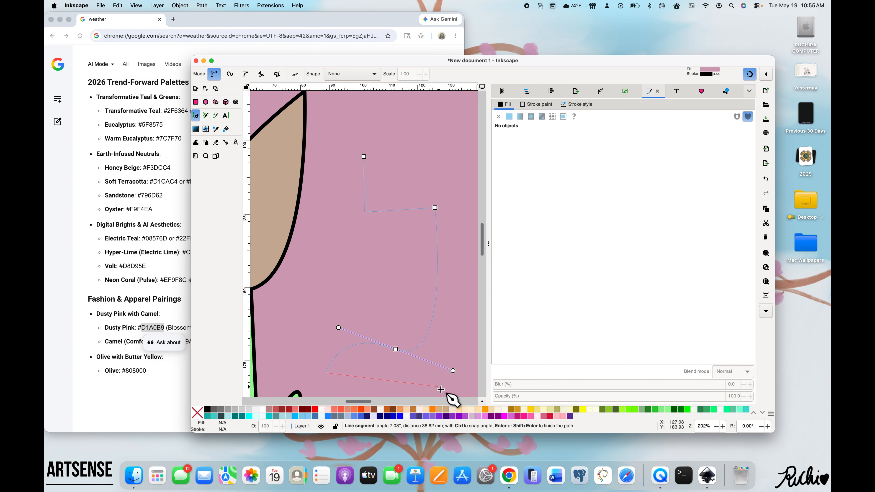
drag(440, 388, 464, 340)
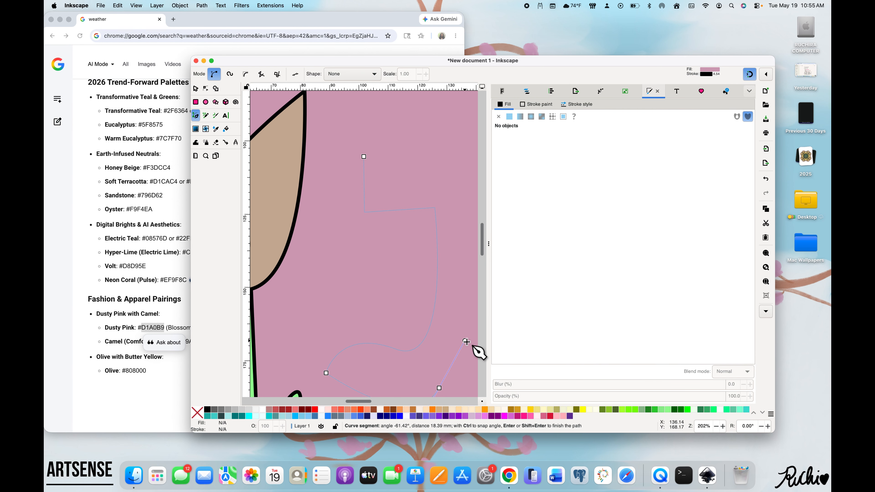
click(463, 241)
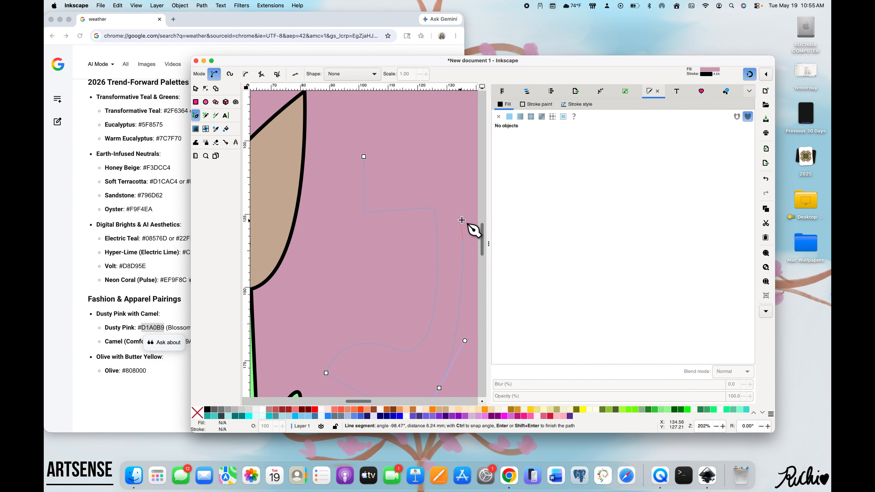
click(459, 206)
- Move the clumped "Just in time for spring" text to about X 74 mm, Y 97 mm, and try to ungroup it following the advice in Chrome
drag(329, 235, 409, 233)
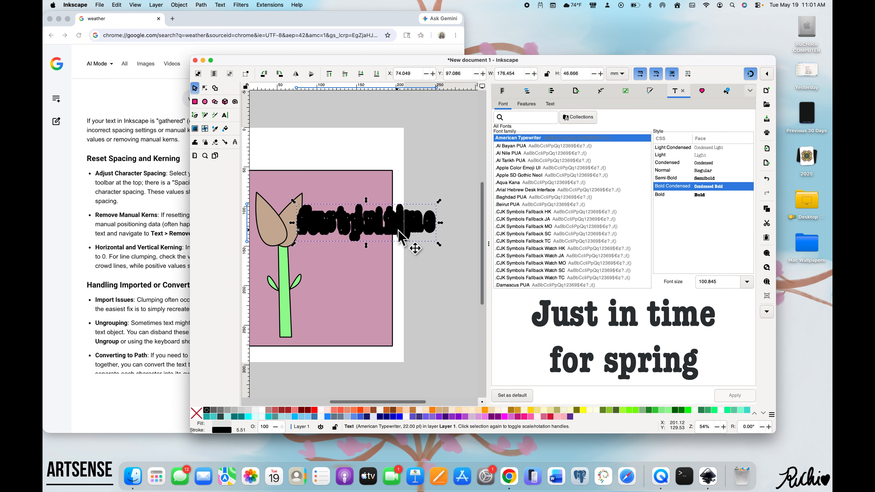
click(159, 258)
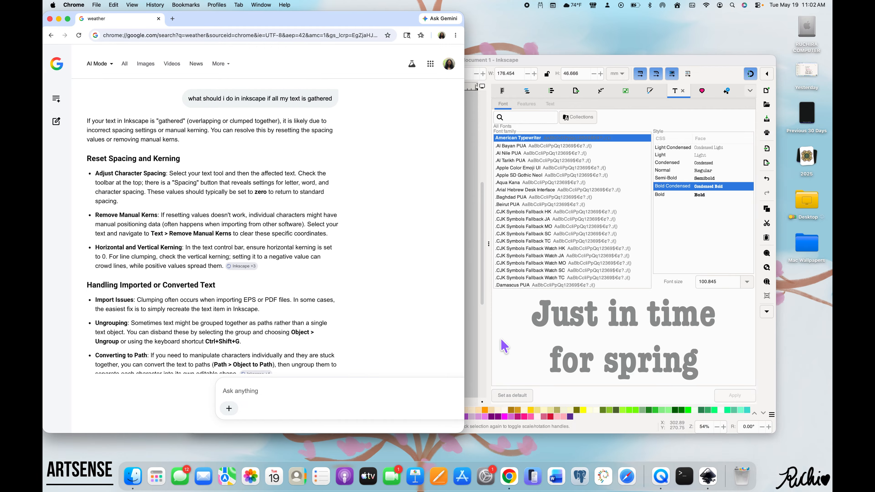
click(503, 346)
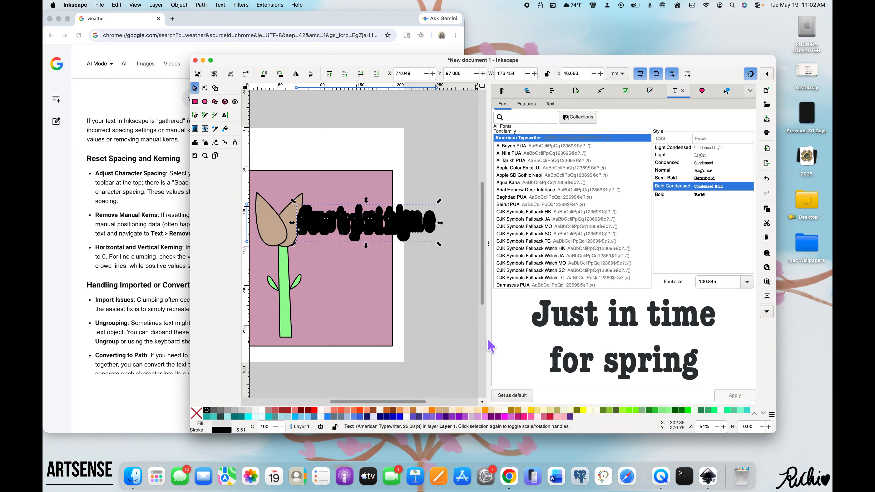
click(179, 6)
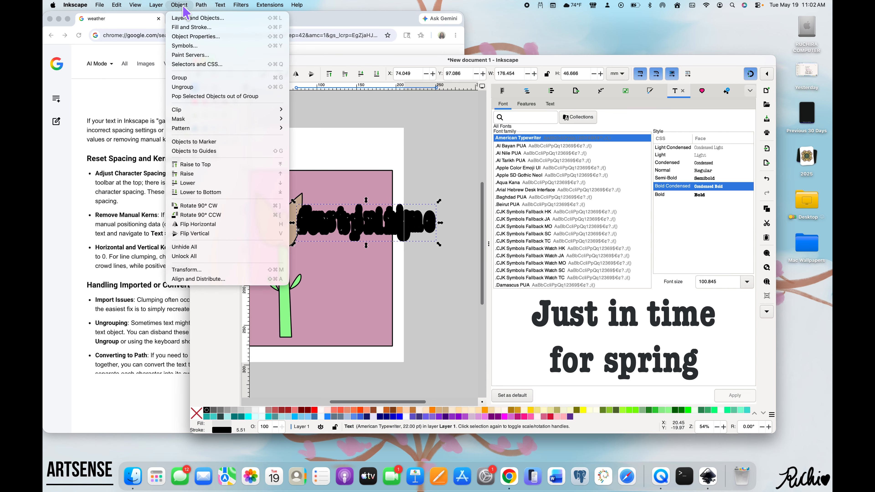
click(201, 89)
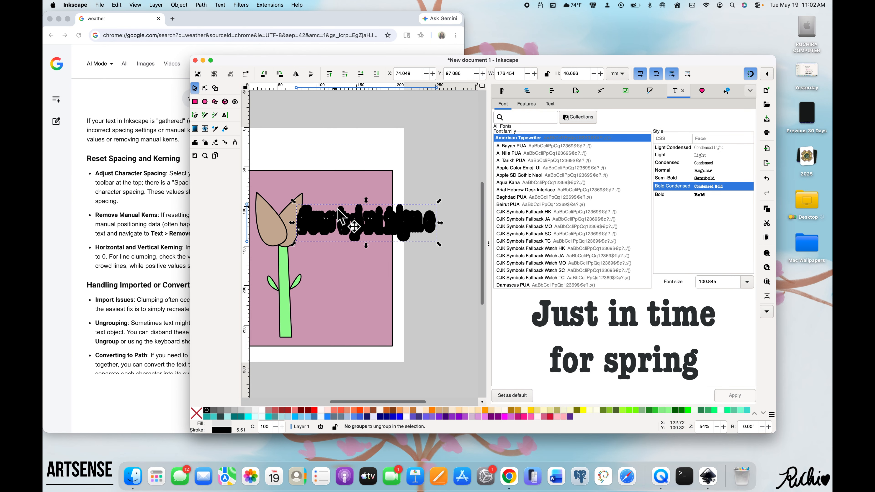
- Replace the clumped text with a new 22 pt American Typewriter text reading "Just in time" beside the flower head
mouse_move(344, 223)
mouse_down()
mouse_move(346, 241)
mouse_move(351, 222)
mouse_up()
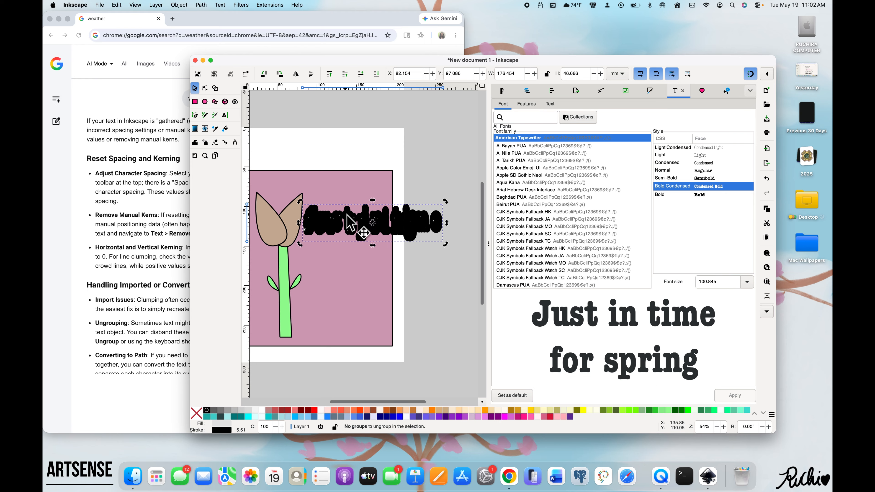
key(Delete)
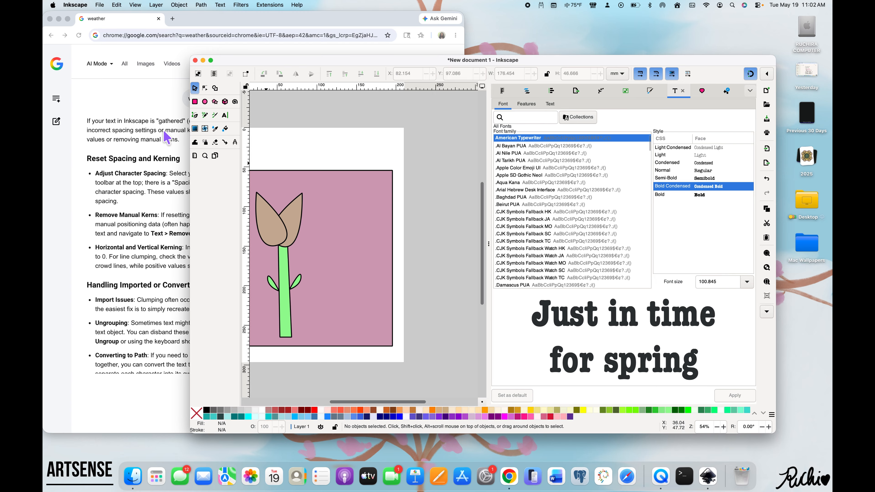
click(224, 115)
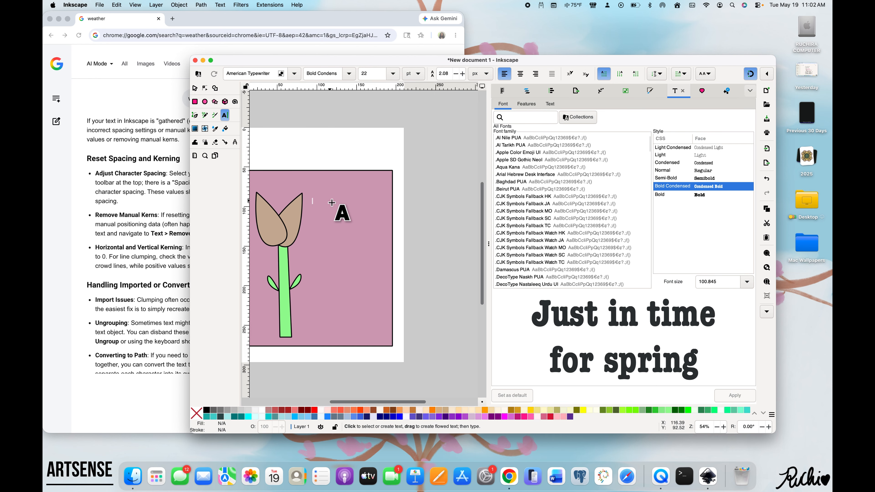
text(J)
scroll(332, 202, up, 4)
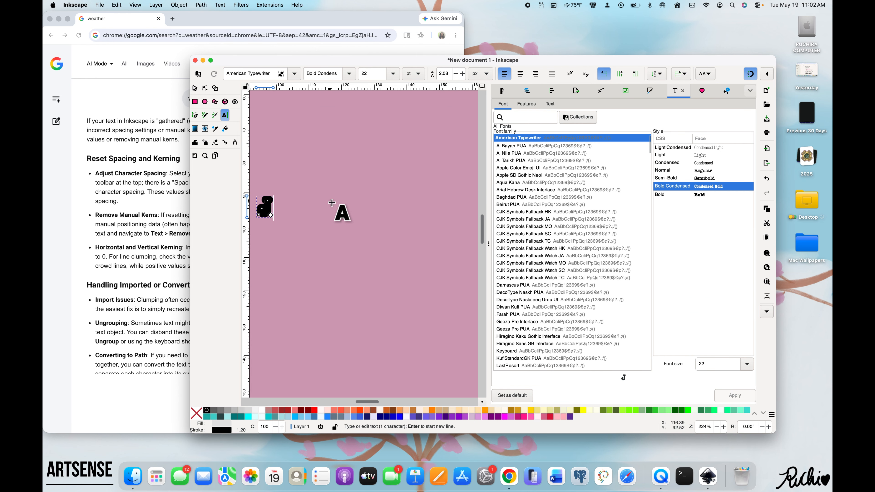
scroll(332, 202, left, 4)
text(us)
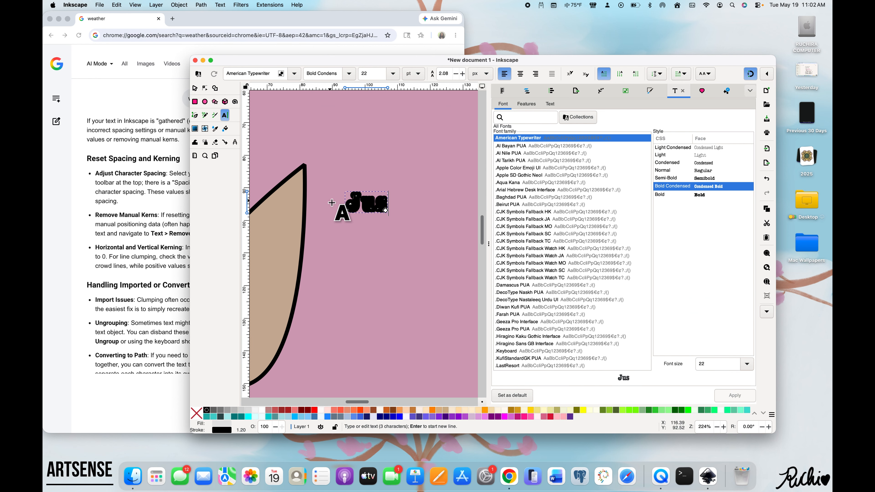
text(t i)
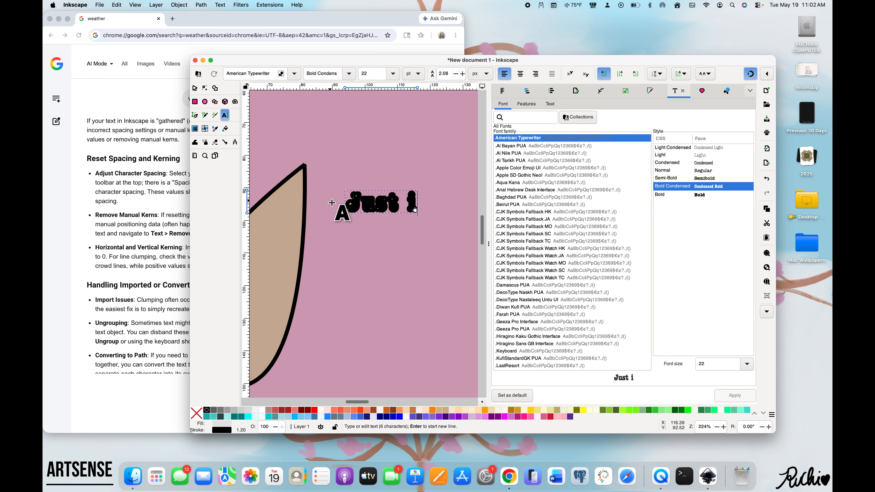
text(n tim)
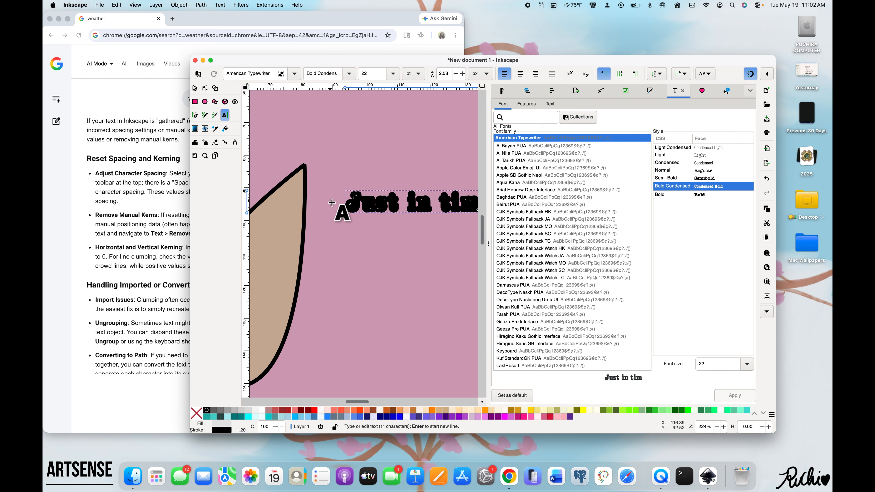
text(e)
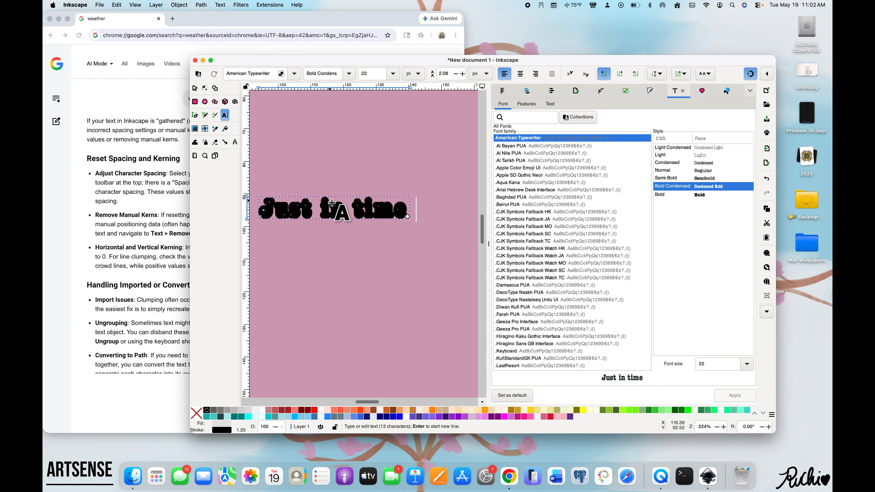
key(Return)
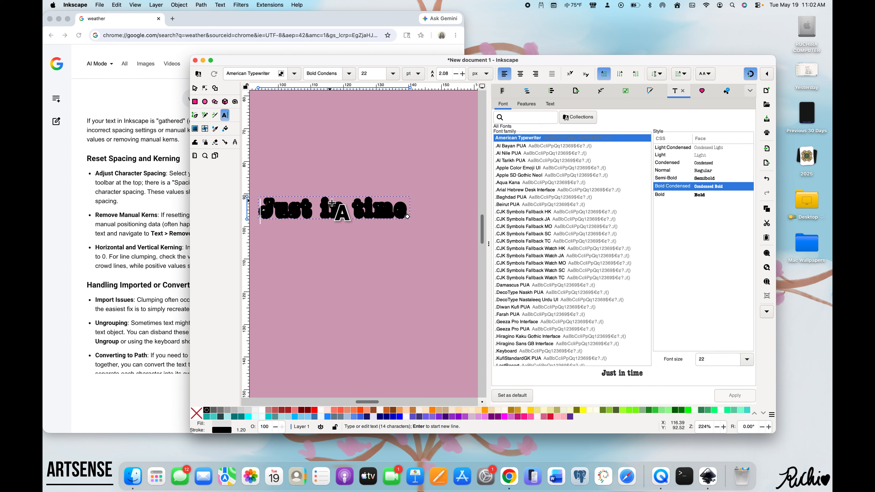
text(f)
key(BackSpace)
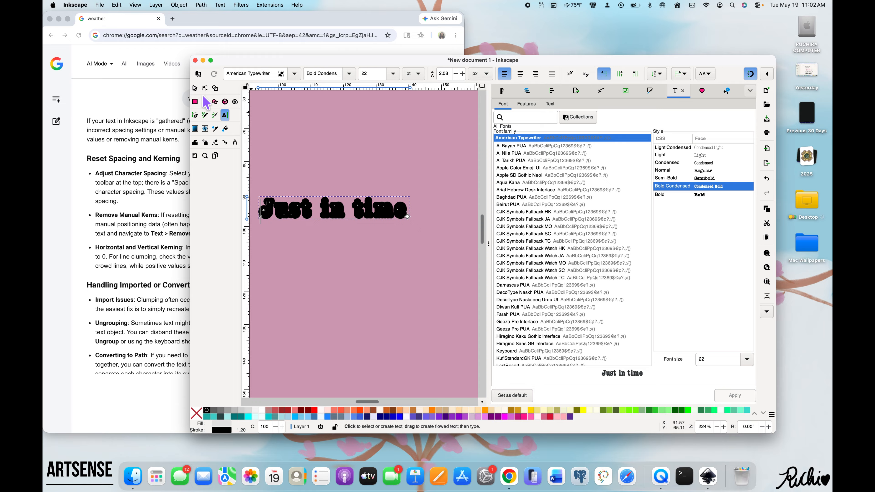
click(194, 89)
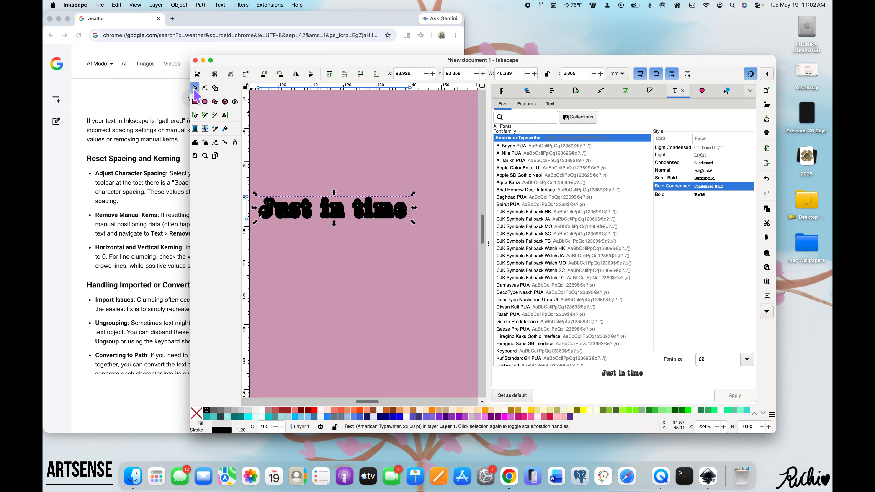
- Add a separate "For spring" text and move it directly beneath "Just in time", to about X 97 mm, Y 98 mm
click(323, 257)
click(225, 116)
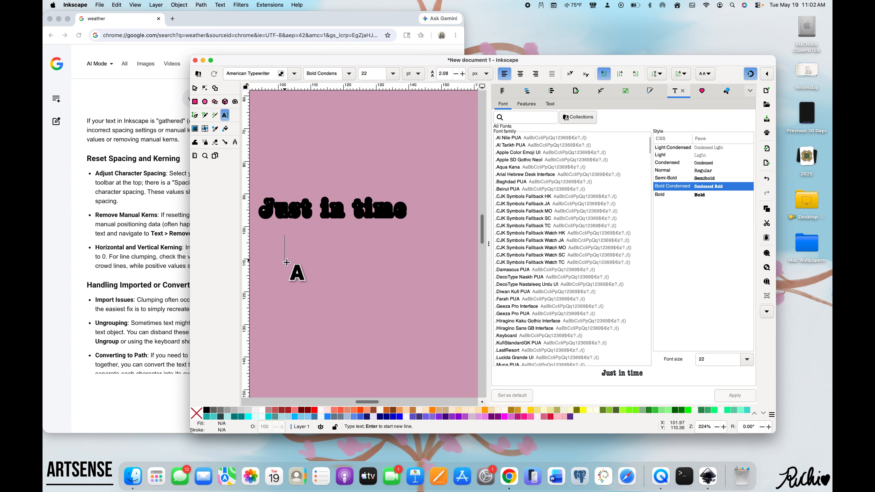
text(For sp)
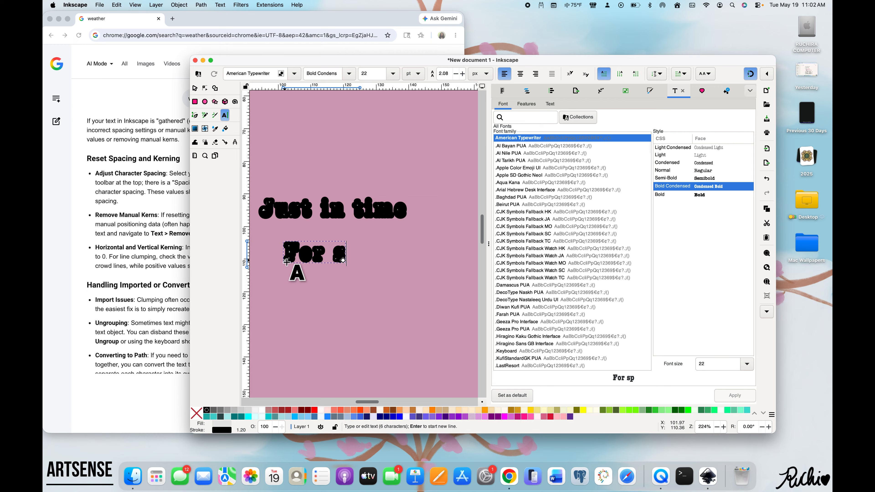
text(rin)
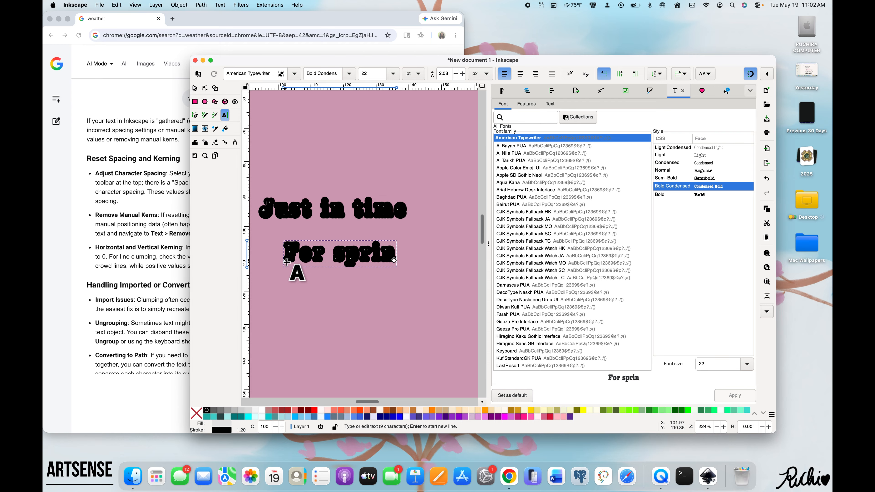
text(g)
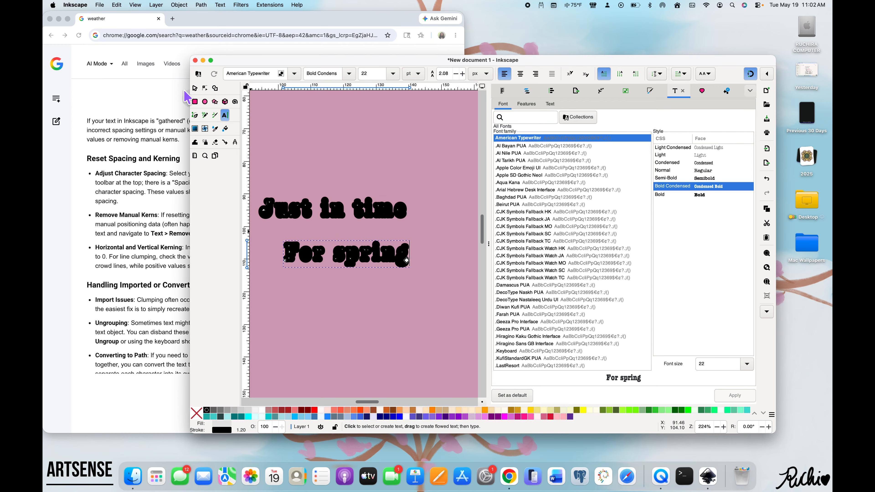
click(195, 89)
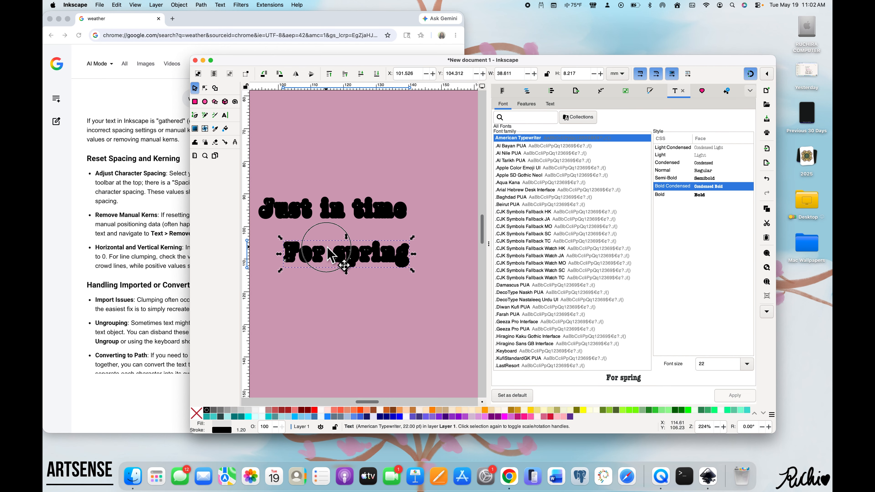
drag(329, 255, 313, 234)
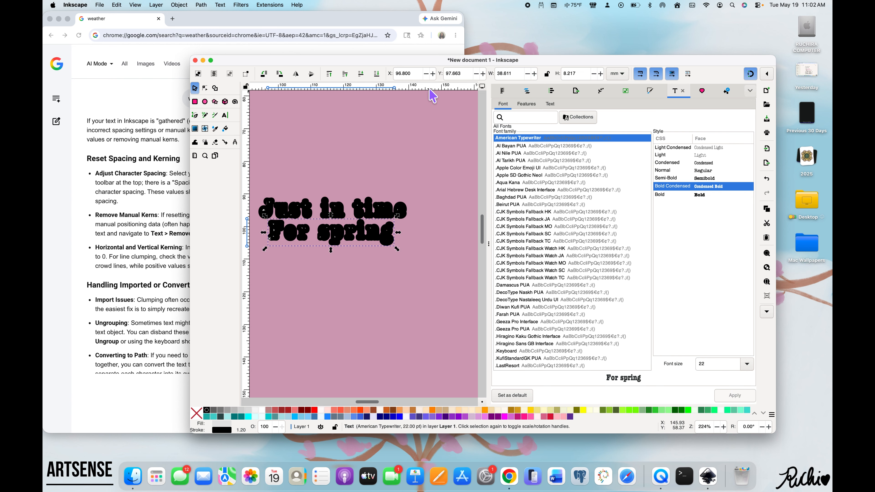
- Try to fix the "Just in time" text with Convert to Text and a font size of 12
click(391, 212)
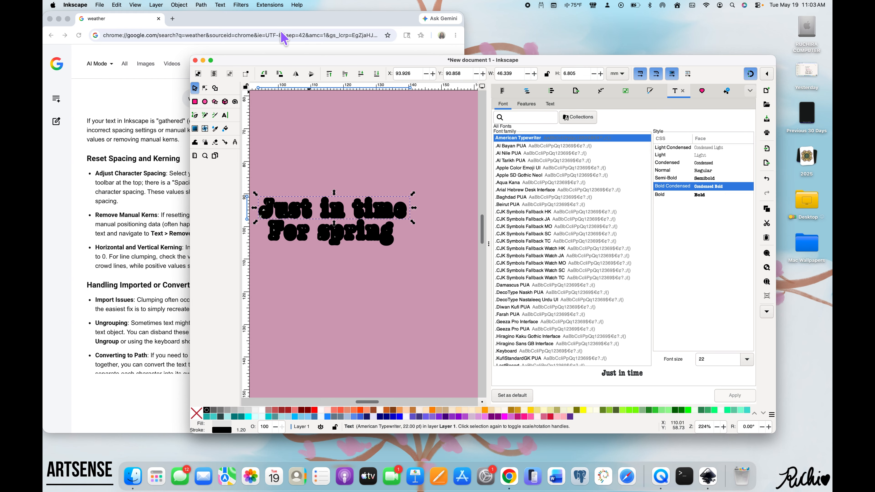
click(219, 5)
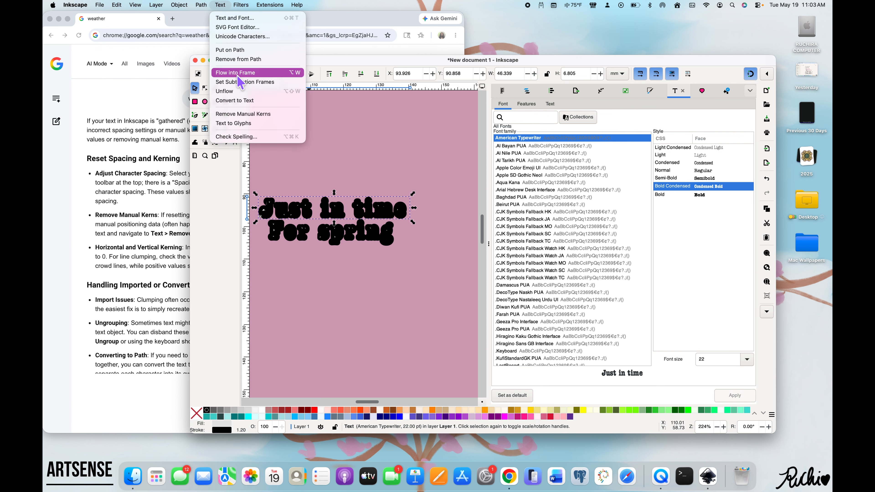
click(245, 100)
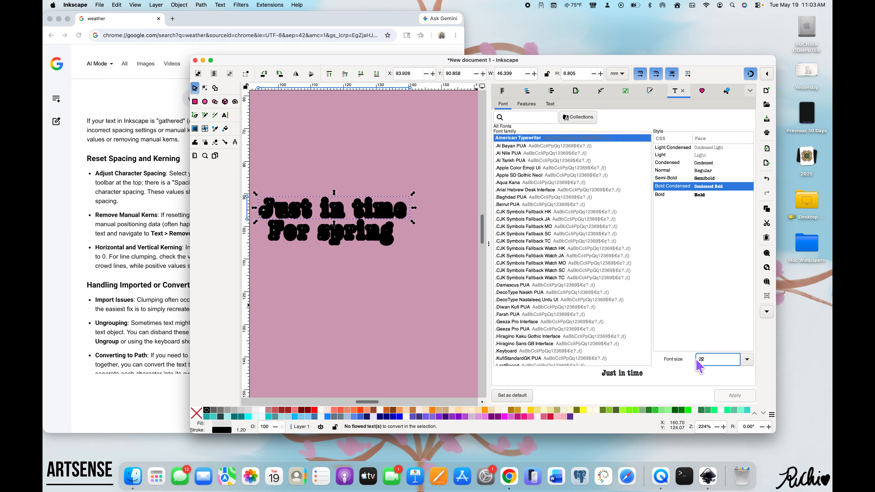
click(746, 360)
click(719, 196)
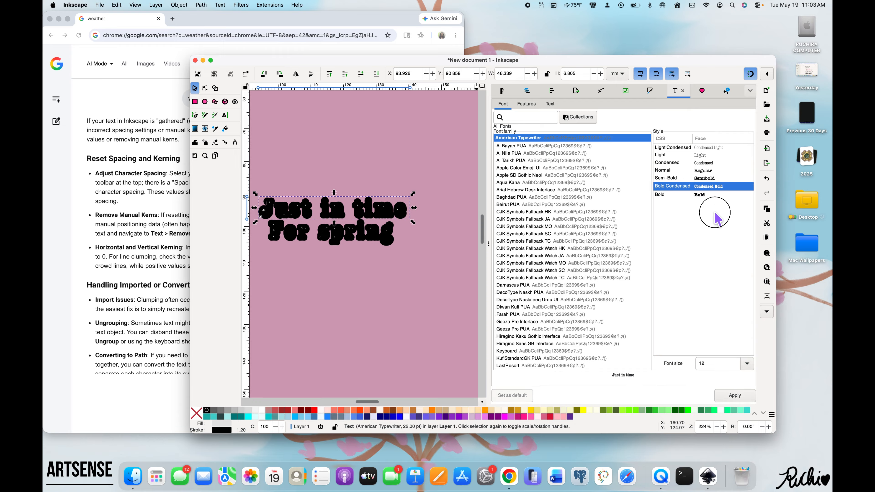
scroll(400, 273, down, 5)
click(334, 226)
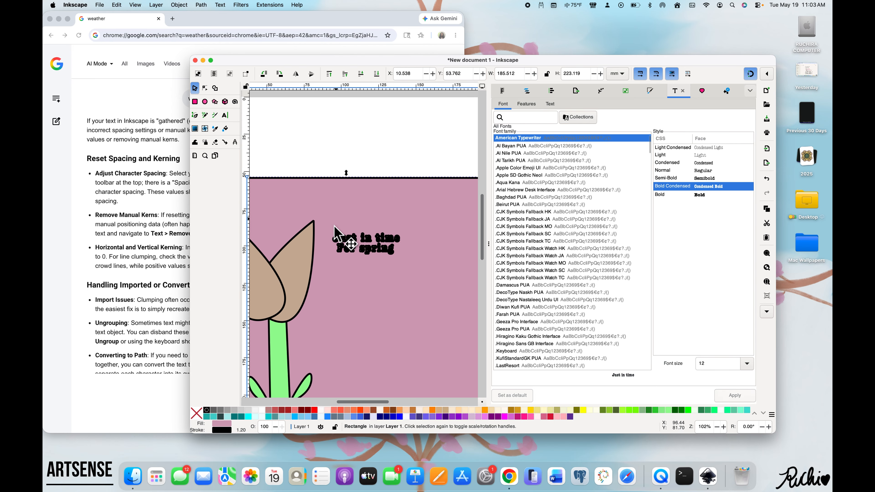
drag(332, 228, 408, 273)
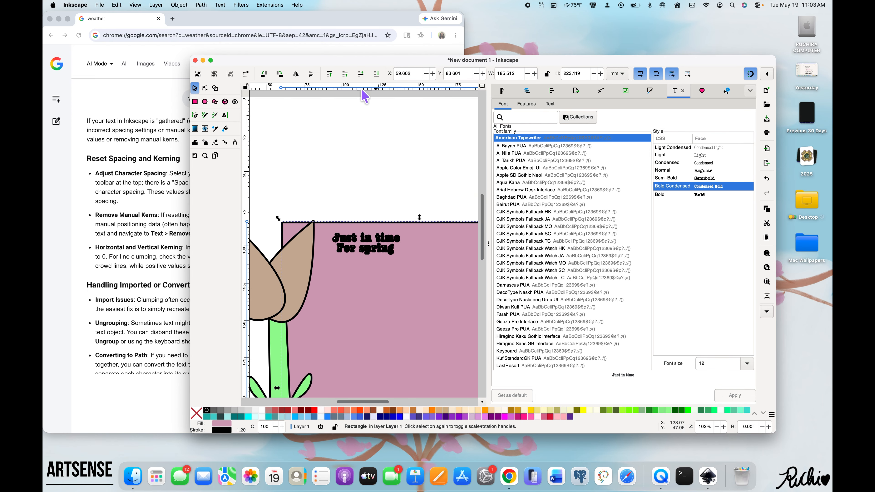
click(117, 5)
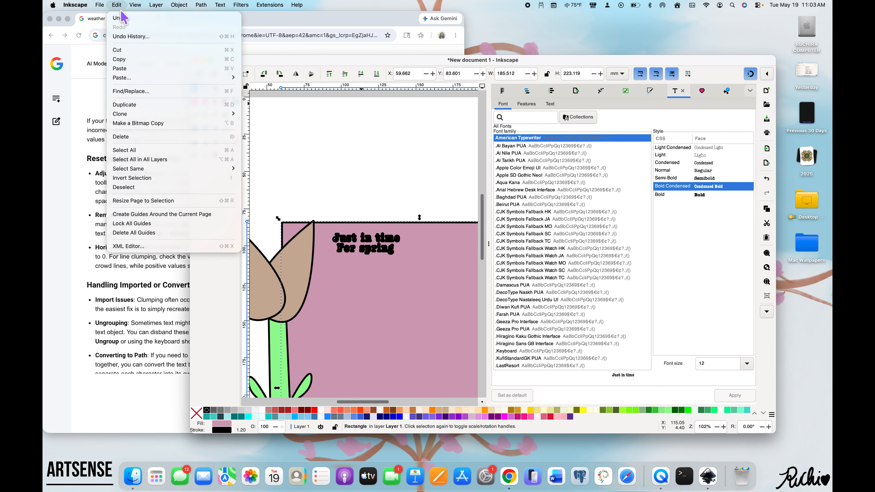
click(125, 18)
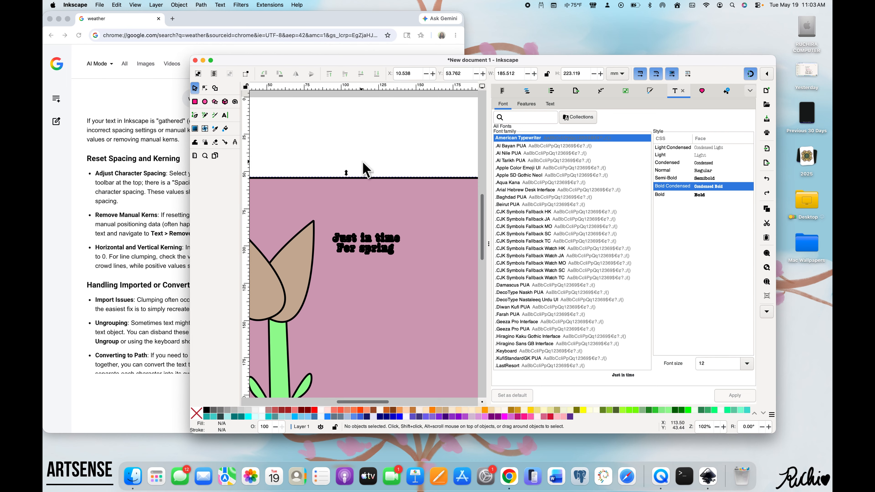
- Move "Just in time" slightly away from "For spring" to about X 93 mm, Y 89 mm, and fill it light blue
click(368, 242)
scroll(369, 243, up, 1)
scroll(368, 242, up, 3)
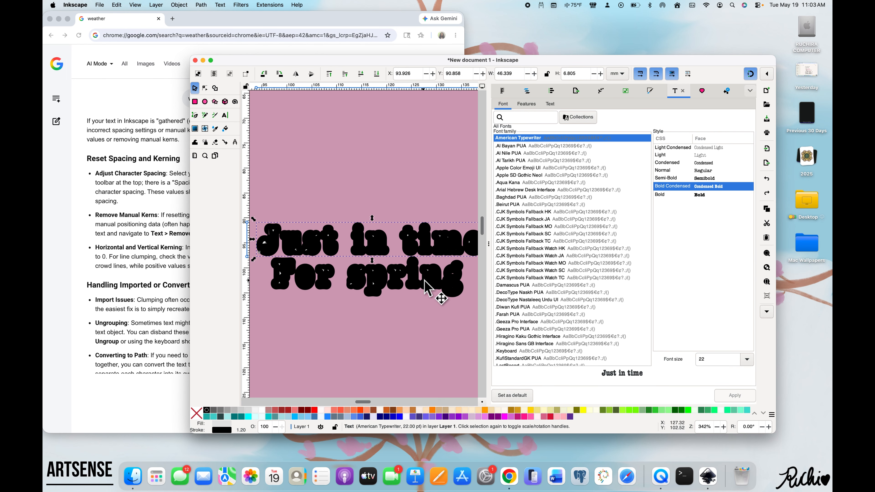
drag(411, 241, 406, 234)
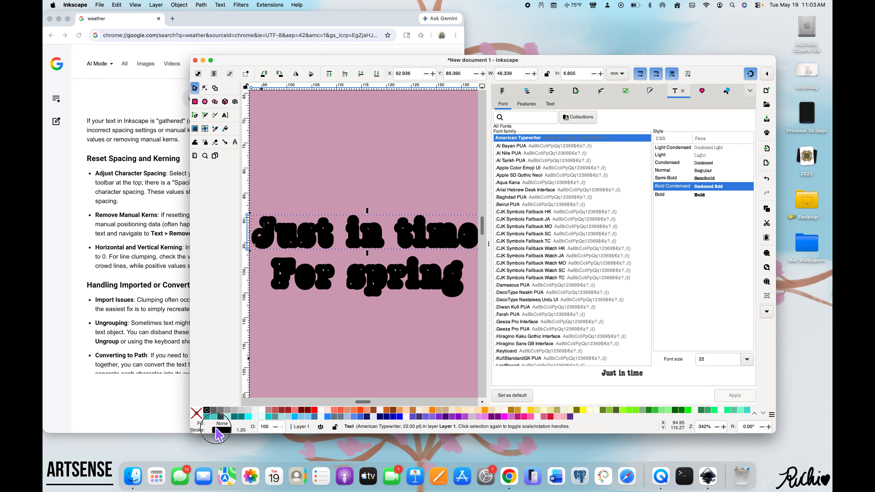
click(217, 430)
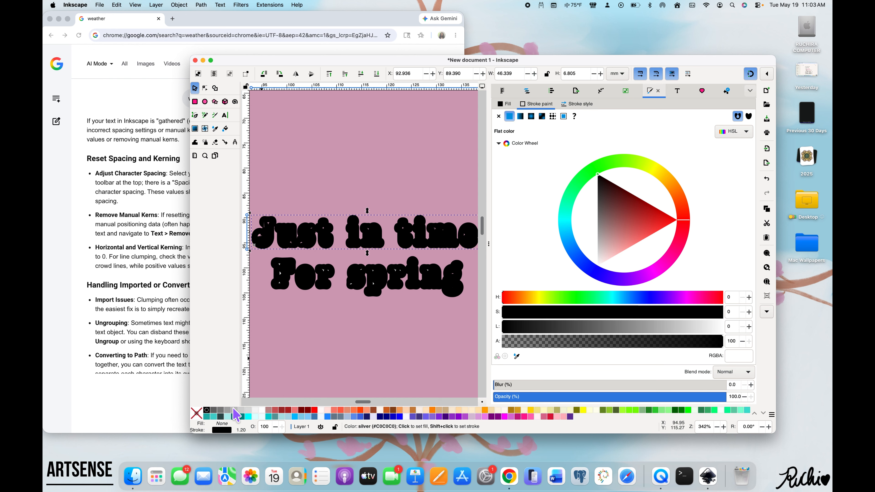
click(276, 415)
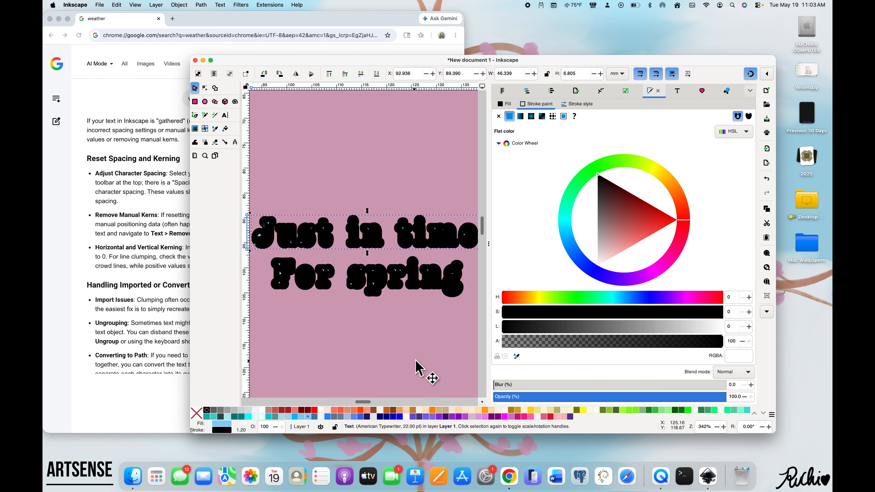
- Thin the stroke of the "Just in time" text to a width of 0.401 mm
click(577, 104)
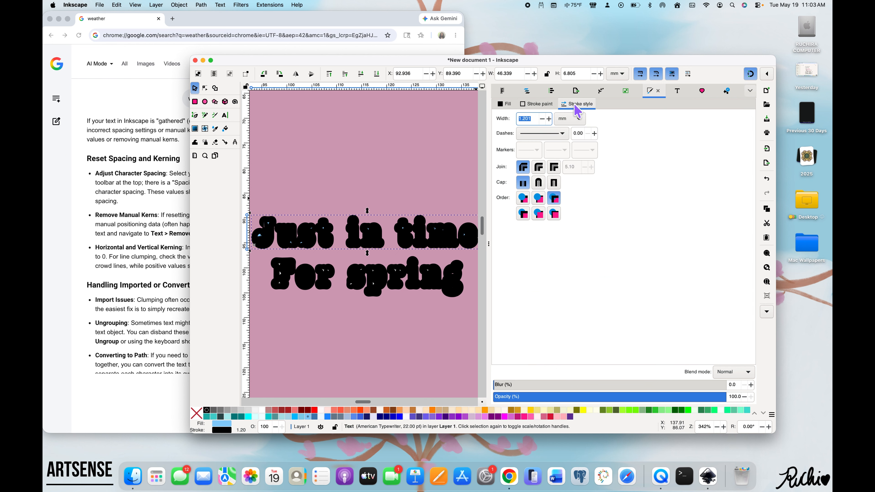
click(545, 121)
click(543, 119)
click(543, 119)
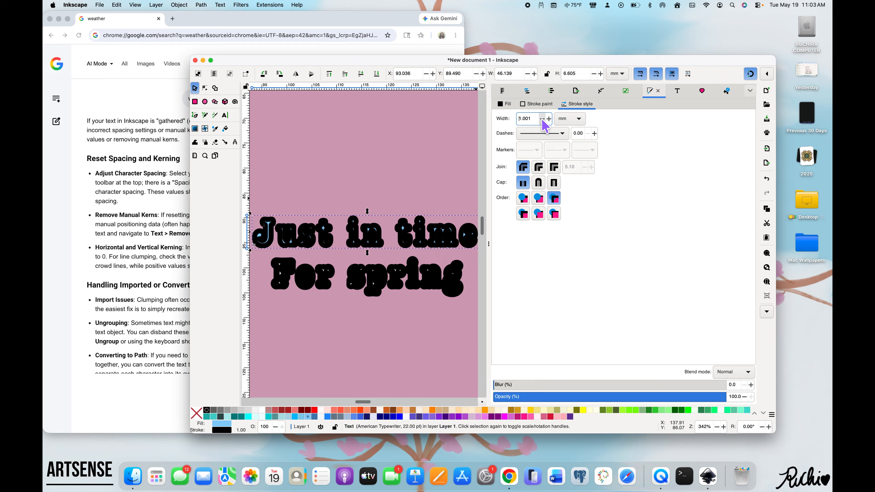
click(542, 119)
click(542, 119)
click(543, 119)
click(542, 118)
click(543, 119)
click(542, 119)
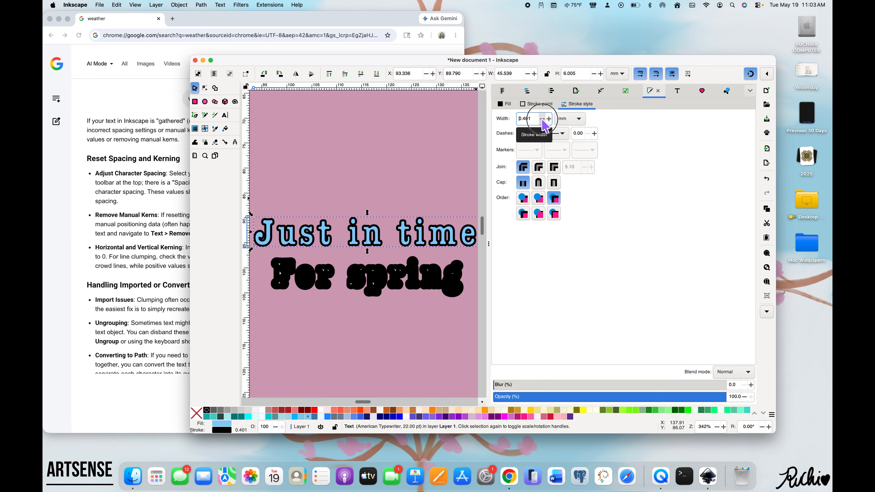
- Thin the stroke of the "For spring" text to a width of 0.301 mm
click(445, 271)
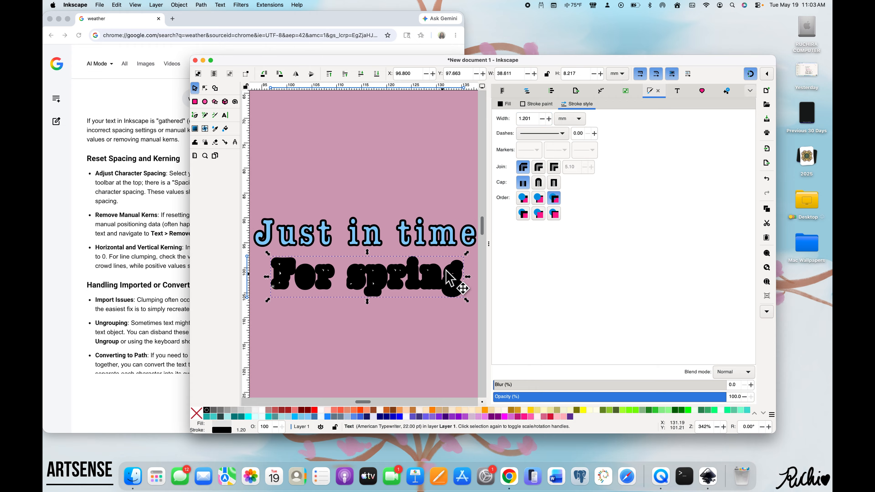
click(542, 119)
click(542, 119)
click(542, 119)
click(542, 119)
click(542, 119)
click(543, 119)
click(542, 119)
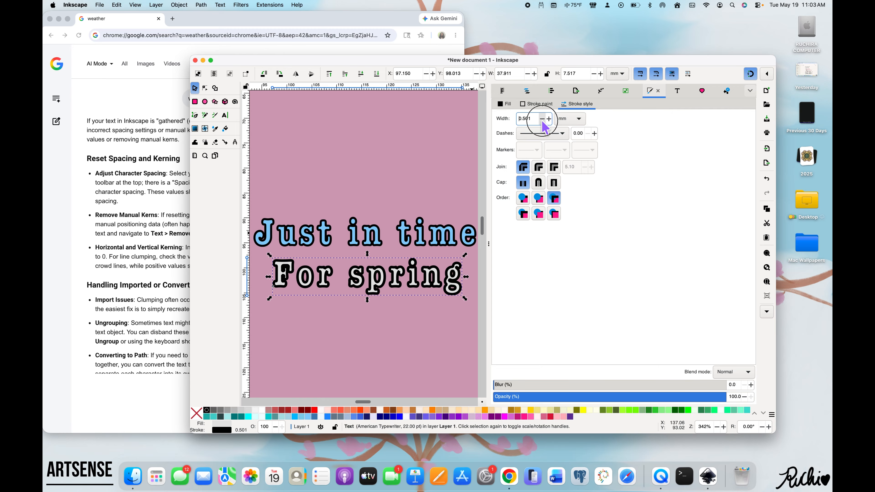
click(542, 119)
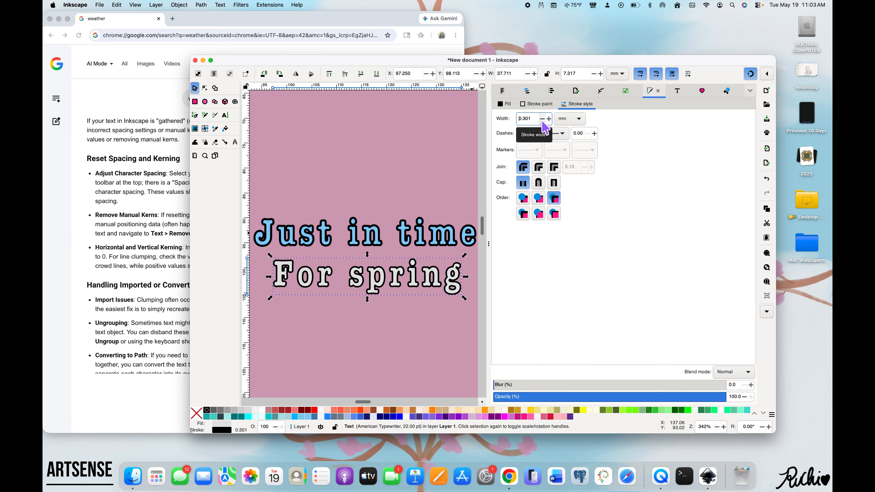
- Group the "Just in time" and "For spring" text lines together
scroll(415, 283, down, 5)
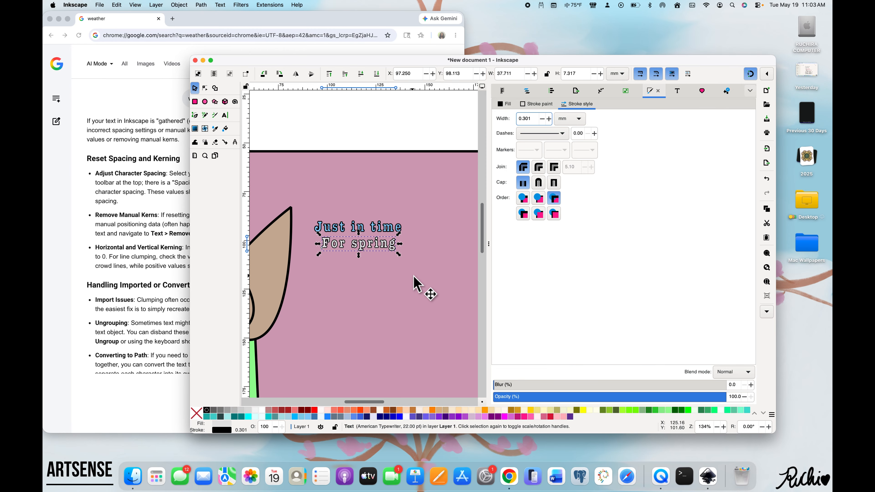
click(313, 213)
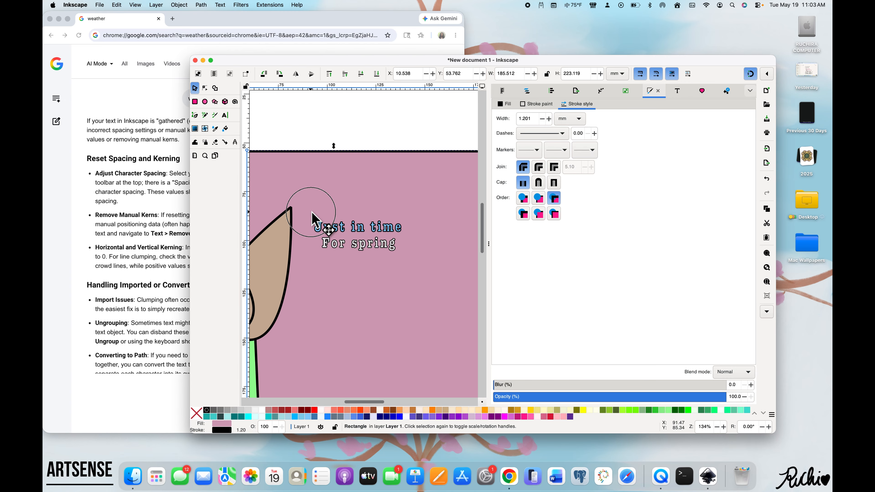
click(348, 230)
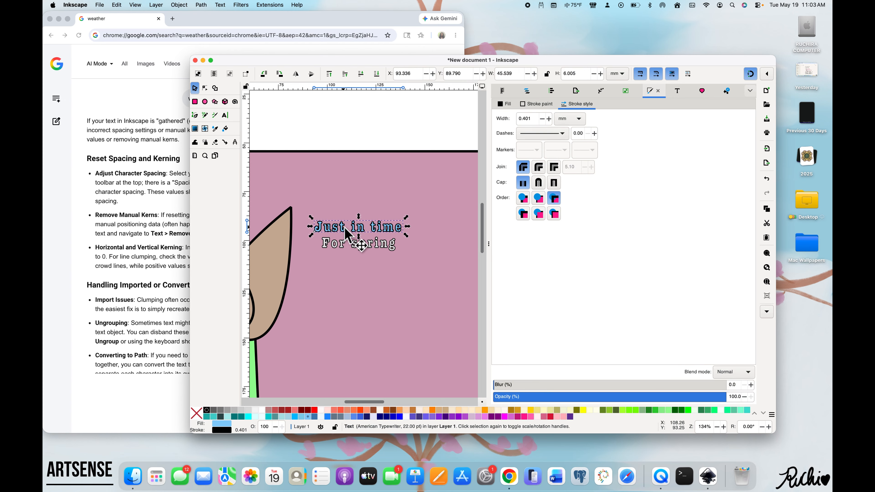
shift+click(349, 245)
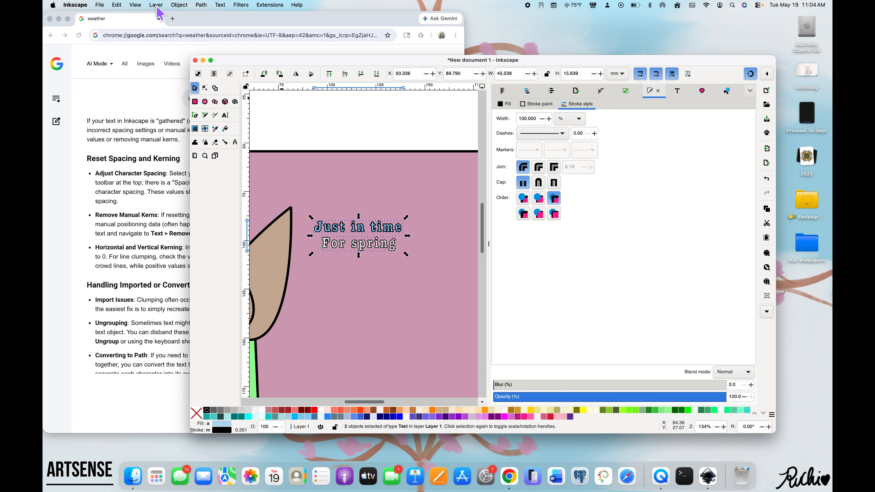
click(179, 5)
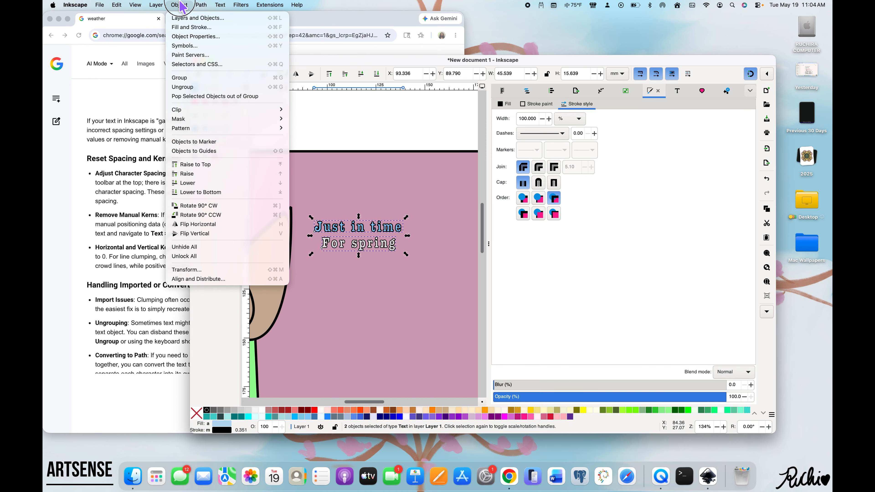
click(183, 77)
mouse_move(405, 255)
mouse_down()
mouse_move(446, 312)
mouse_move(417, 267)
mouse_up()
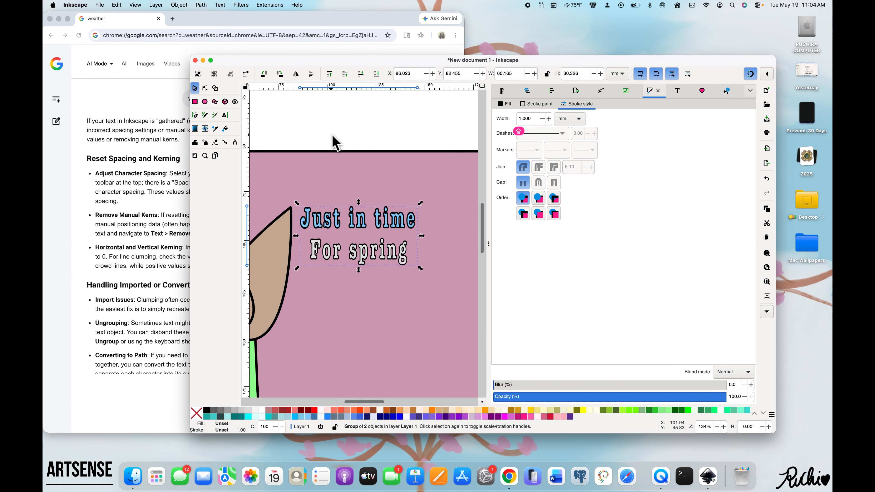
click(117, 5)
click(123, 22)
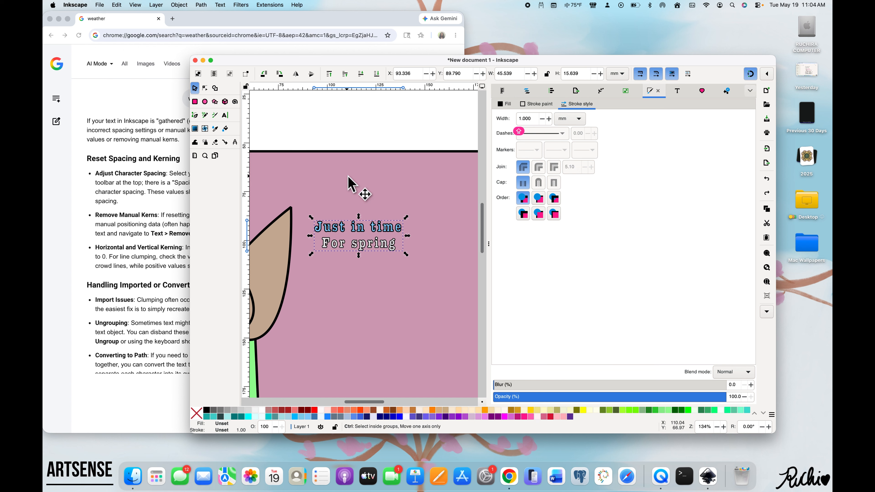
- Enlarge the lettering group from its upper-left corner to about 99 by 34 mm
drag(406, 255, 484, 352)
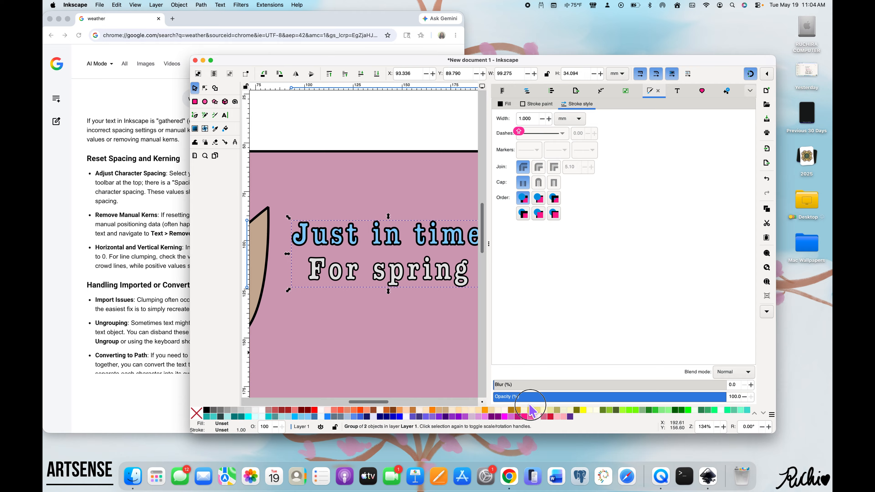
scroll(388, 281, down, 3)
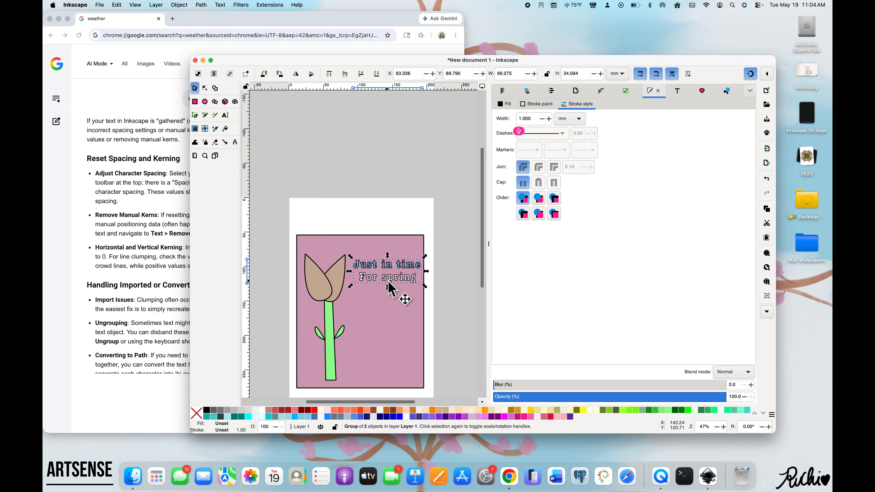
- Reselect the "Just in time" and "For spring" lettering and apply Group to it again
ctrl+click(388, 280)
scroll(388, 281, down, 2)
scroll(392, 280, up, 2)
scroll(397, 289, up, 2)
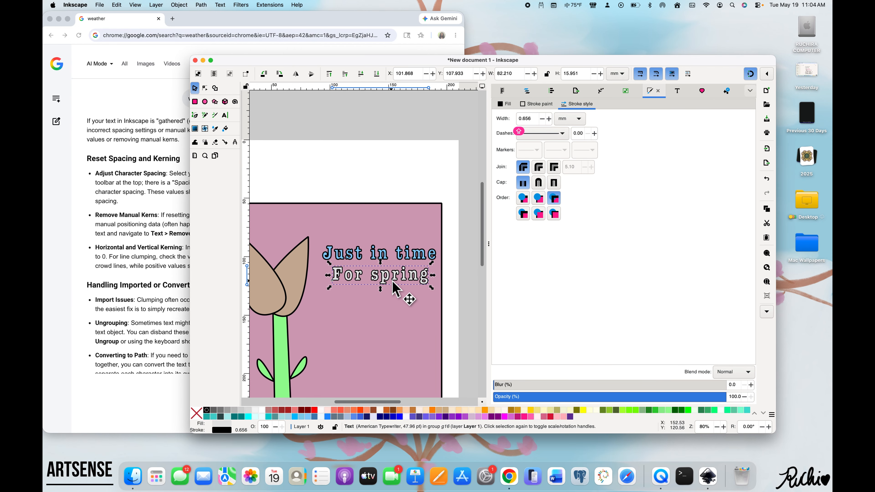
ctrl+click(358, 255)
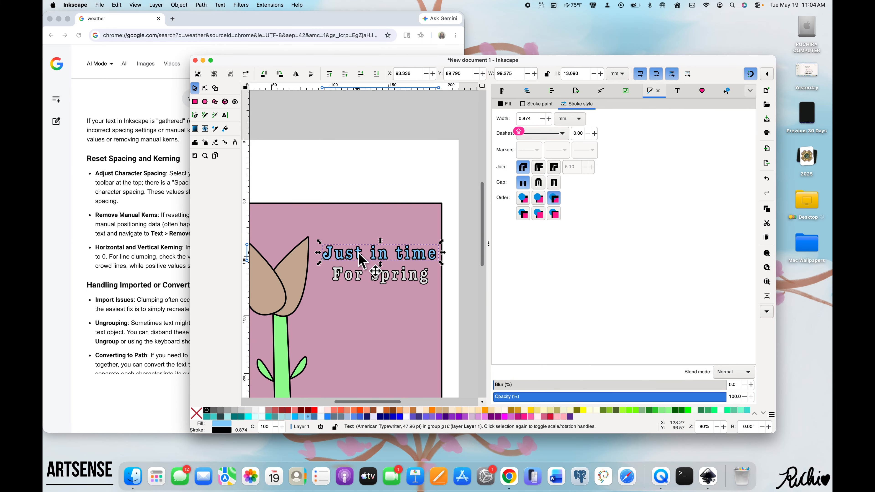
key(shift)
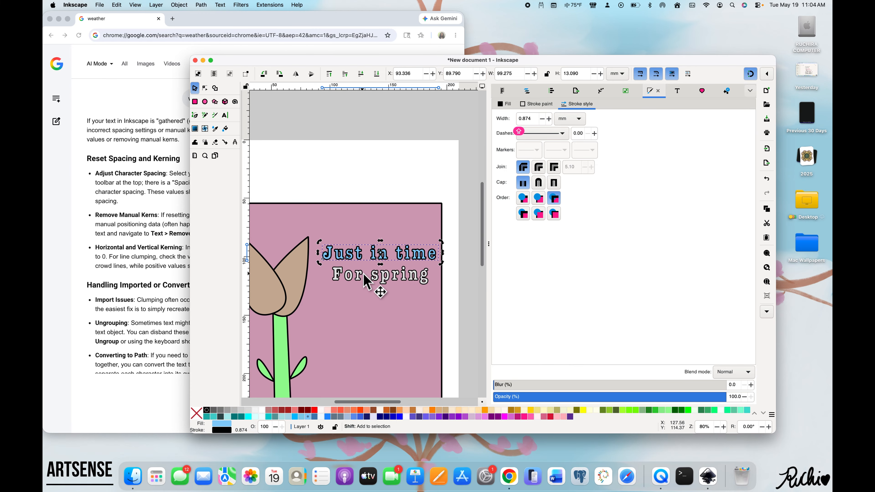
shift+click(365, 280)
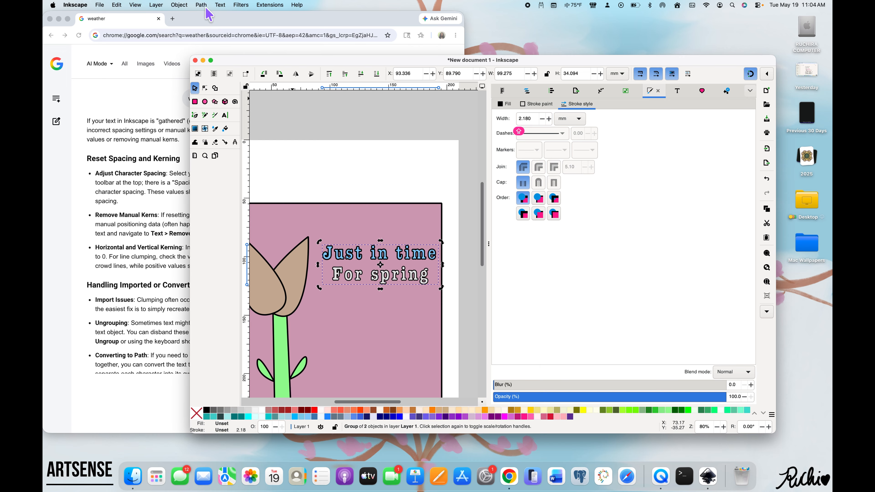
click(178, 6)
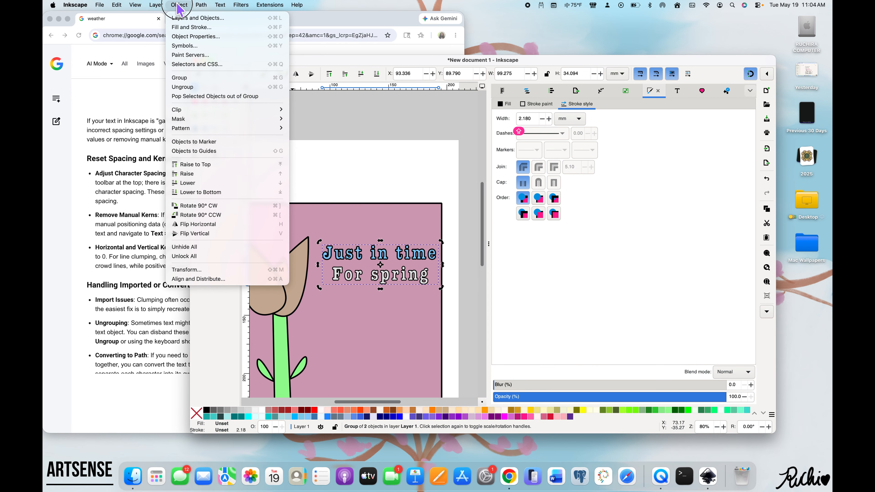
click(190, 76)
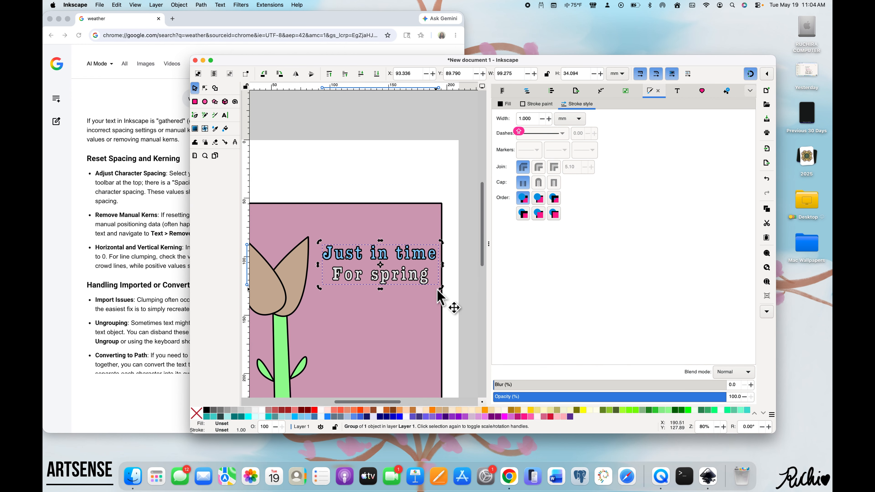
- Resize the lettering group to about 134 by 46 mm and place it over the flower at about X 9 mm, Y 133 mm
click(416, 278)
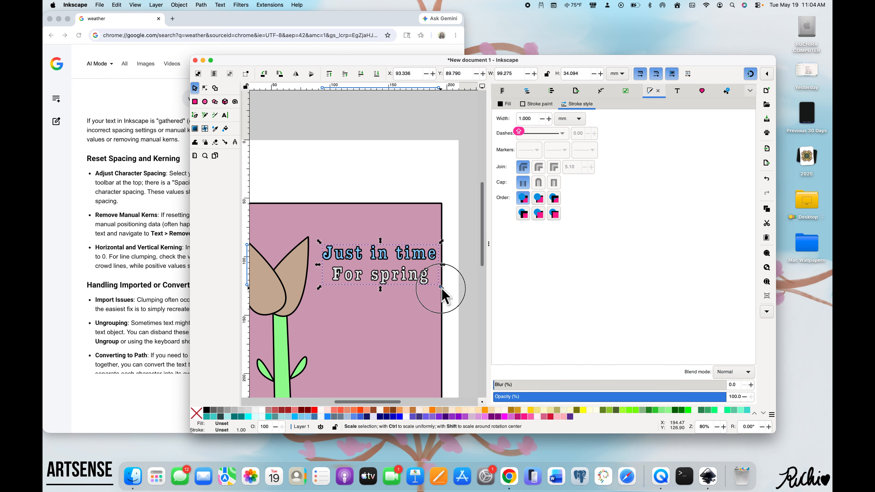
drag(441, 287, 346, 320)
scroll(350, 324, left, 10)
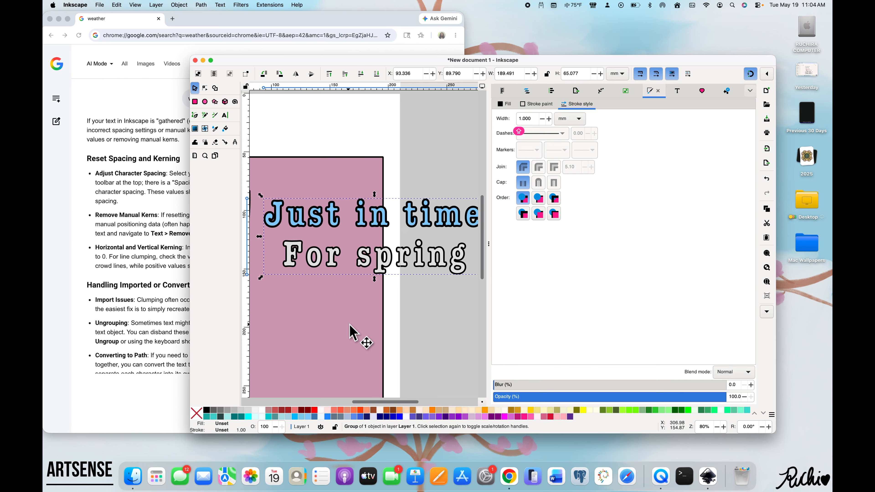
scroll(349, 324, down, 3)
scroll(351, 333, left, 4)
scroll(351, 332, down, 2)
drag(415, 262, 343, 286)
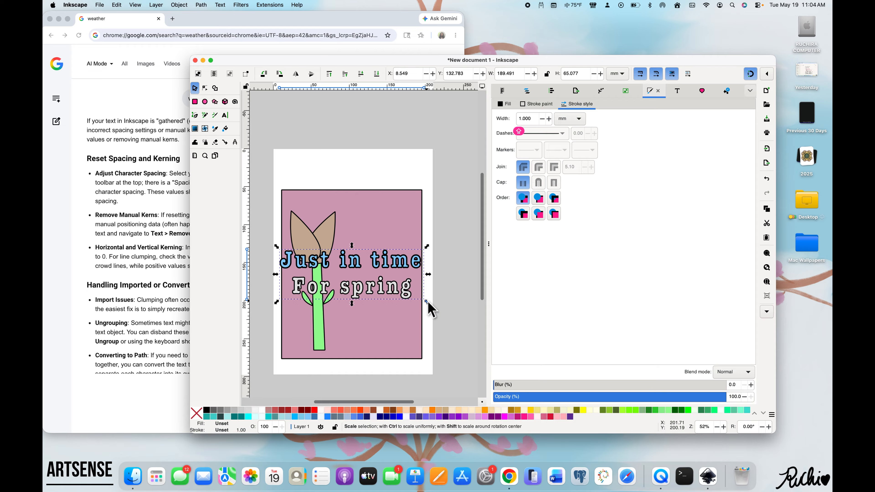
drag(427, 302, 360, 281)
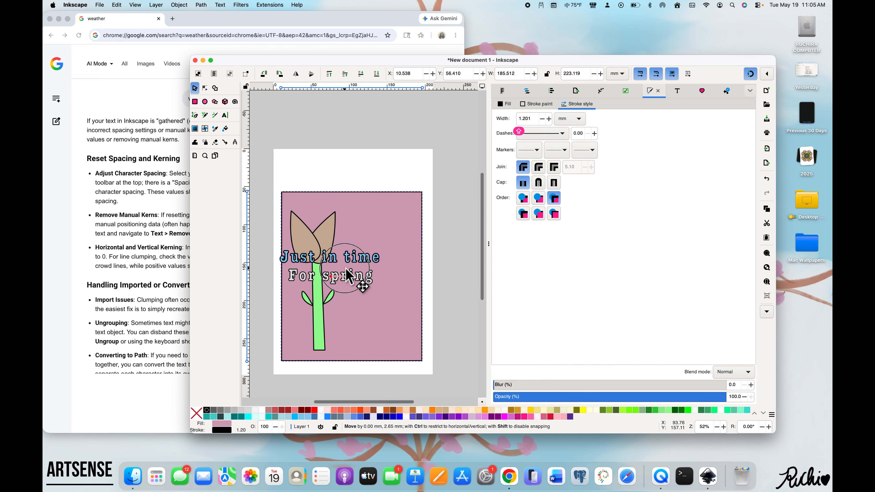
- Shift the pink background rectangle slightly up and left, and move the lettering group to about X 60 mm, Y 134 mm
click(318, 336)
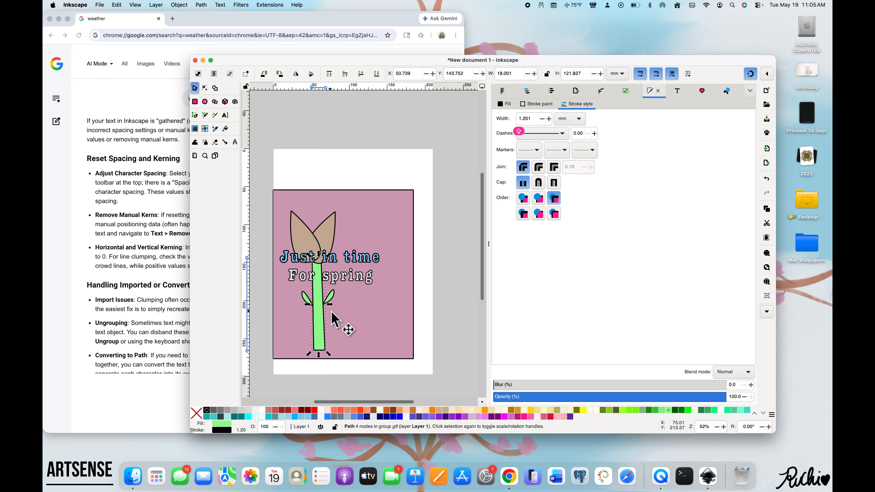
mouse_move(353, 301)
mouse_down()
mouse_move(371, 293)
mouse_move(361, 296)
mouse_up()
click(344, 265)
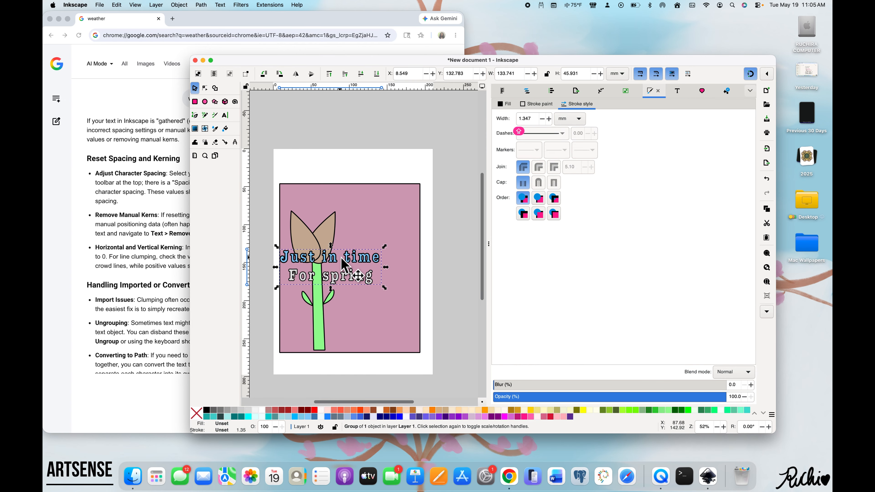
drag(345, 264, 382, 258)
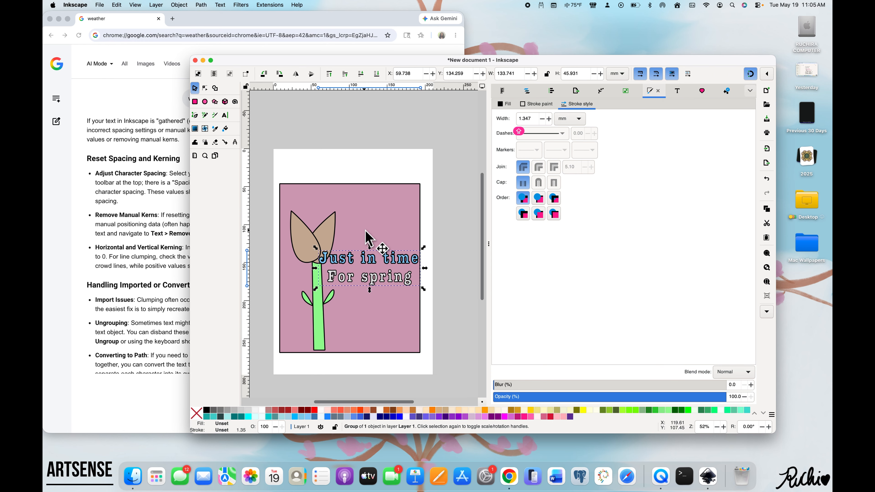
- Try yellow and ivory fills on the whole flower group
scroll(365, 239, up, 3)
scroll(366, 235, down, 1)
click(357, 217)
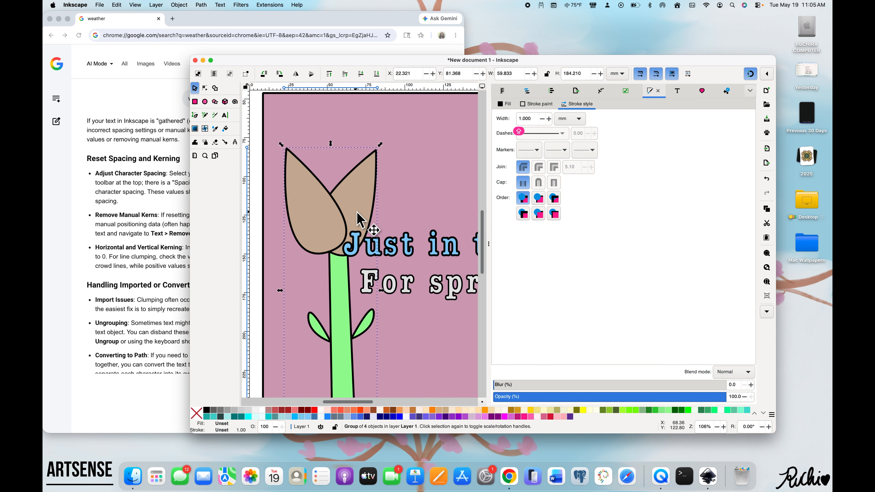
click(583, 410)
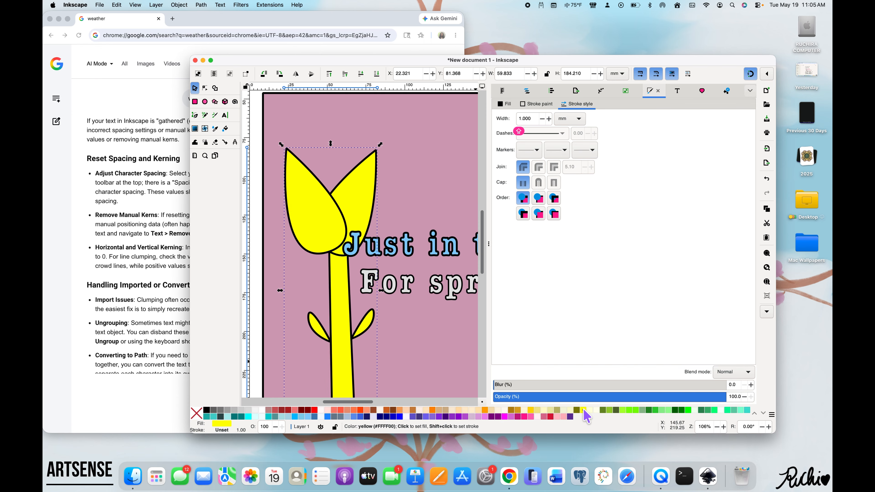
click(596, 409)
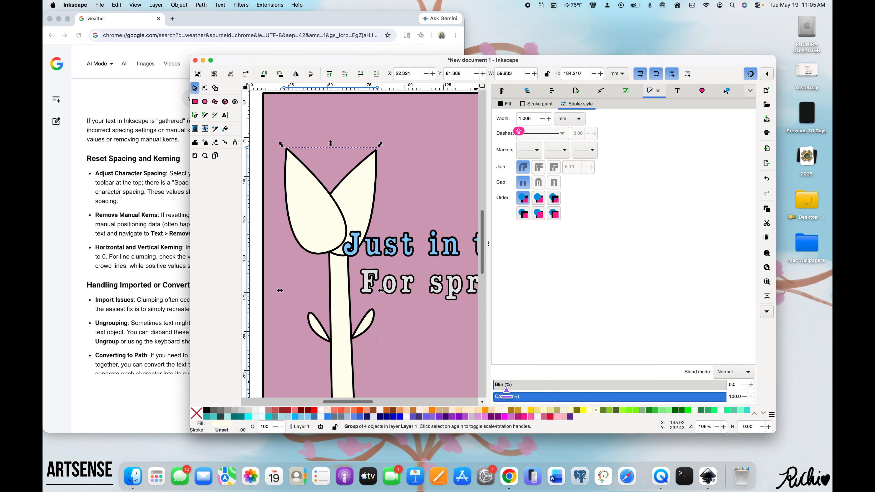
- Try light purple and cream fills on the flower group
scroll(425, 380, down, 3)
scroll(425, 380, down, 2)
scroll(424, 380, right, 2)
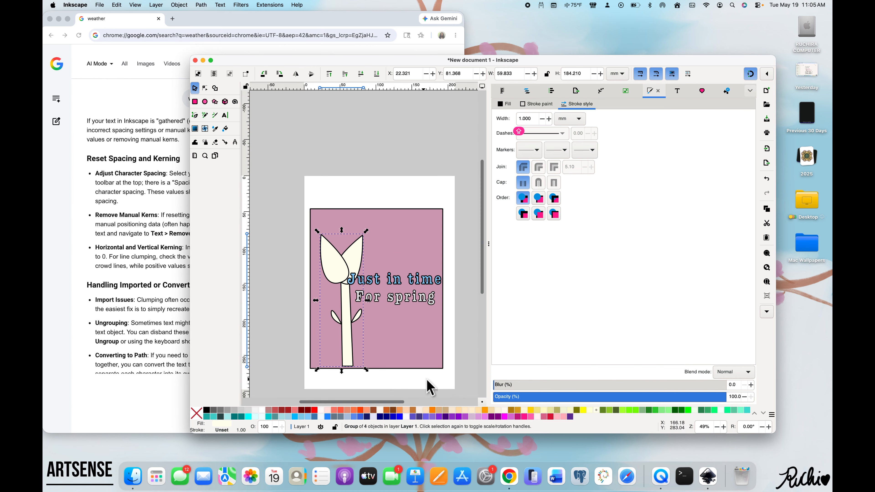
click(478, 417)
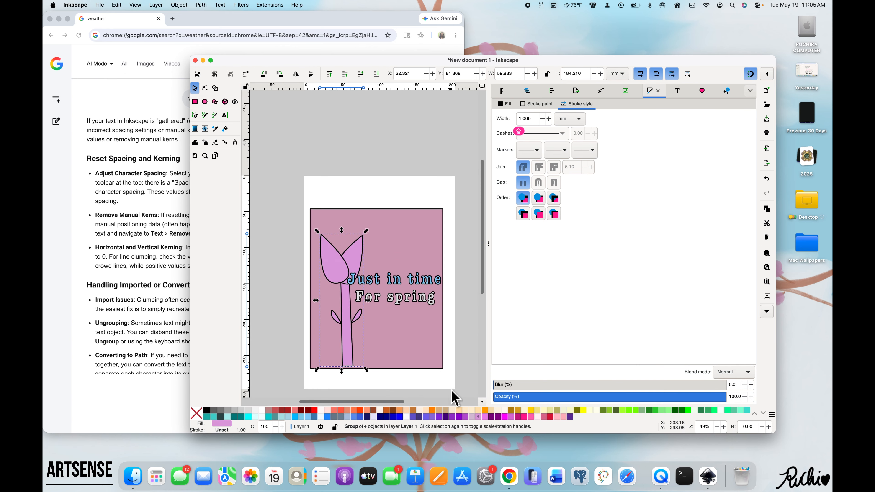
click(508, 411)
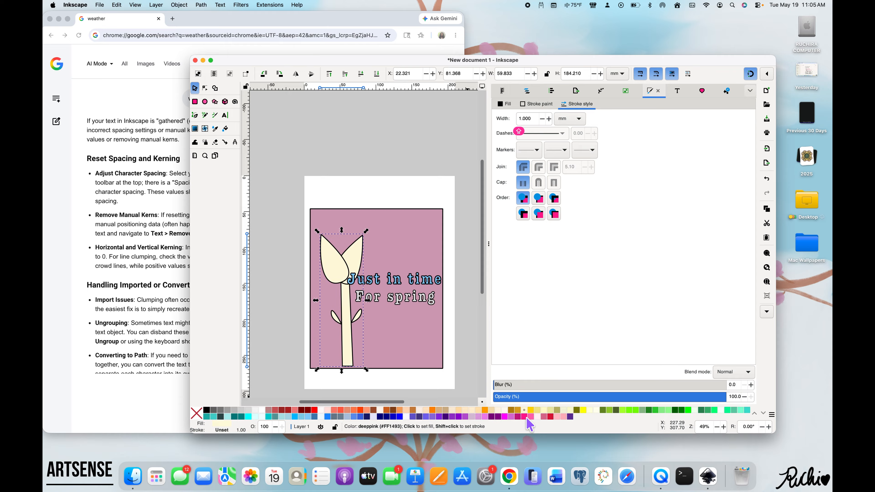
- Fill the flower group with very pale pink and move it to about X 11 mm, Y 79 mm
click(536, 417)
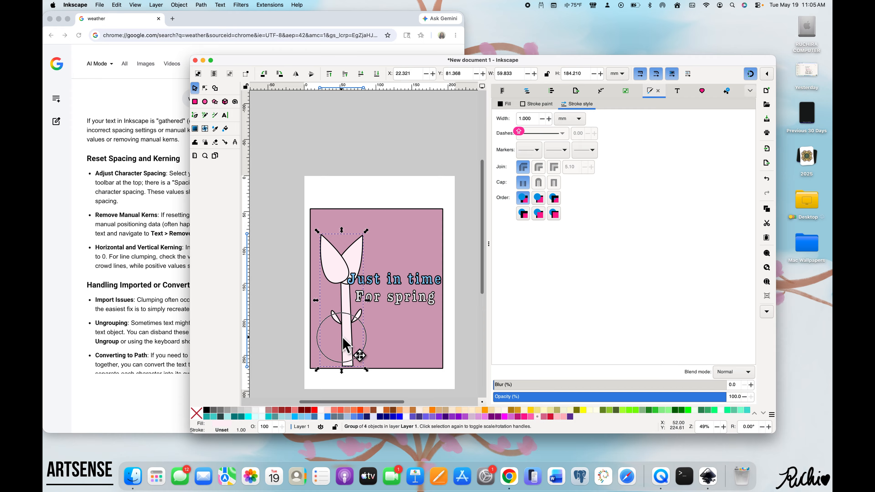
drag(342, 337, 333, 335)
- Ungroup the outer group around the "Just in time" and "For spring" lettering
scroll(364, 304, up, 2)
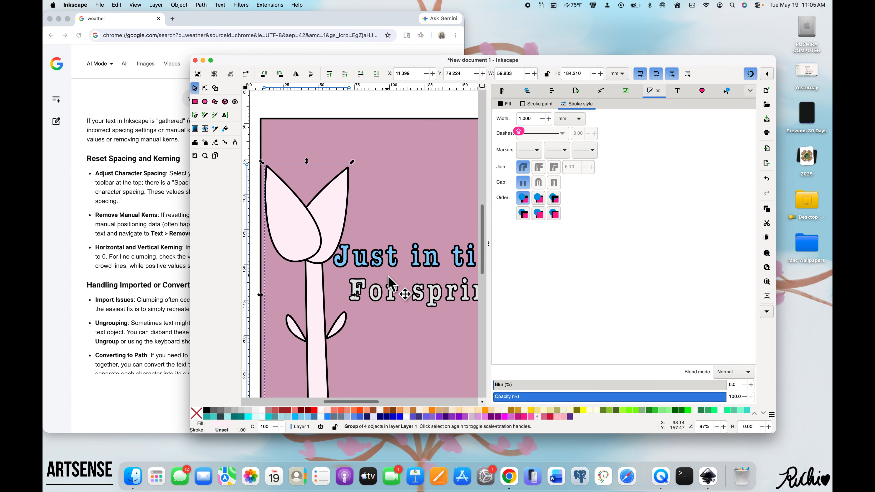
click(386, 292)
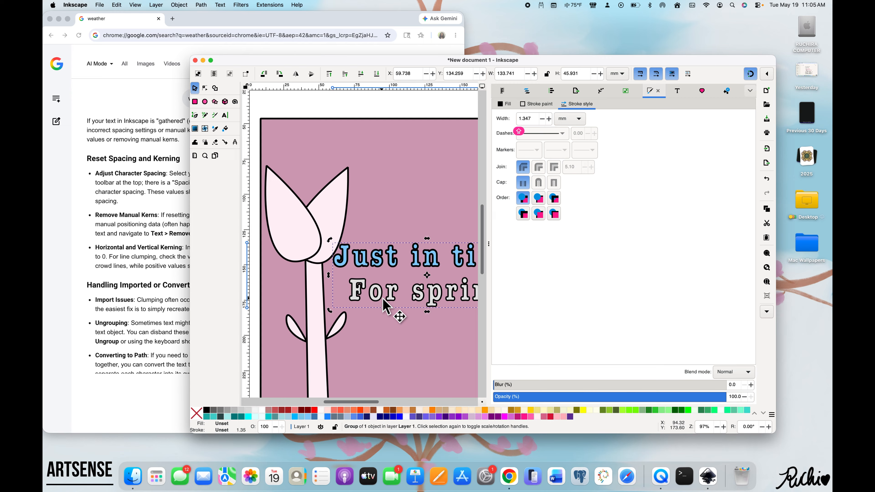
click(177, 4)
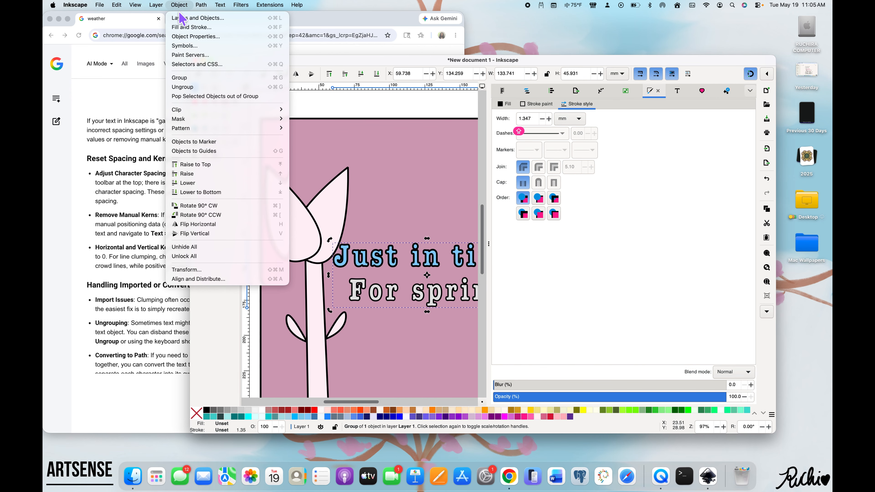
click(188, 87)
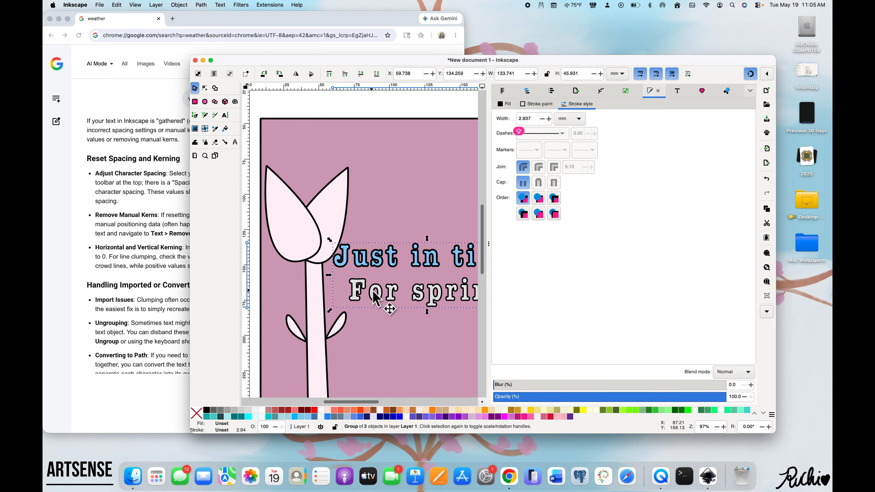
- Move the lettering to about X 58 mm, Y 134 mm, just inside the pink background's right edge
mouse_move(367, 297)
mouse_down()
mouse_move(329, 308)
mouse_move(377, 297)
mouse_up()
scroll(378, 297, right, 6)
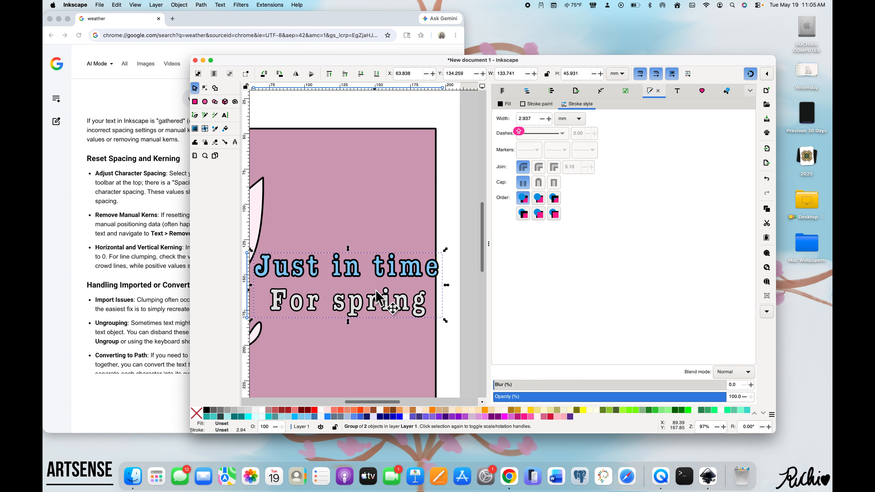
scroll(379, 295, left, 3)
scroll(378, 296, down, 2)
drag(363, 289, 366, 289)
scroll(366, 289, left, 1)
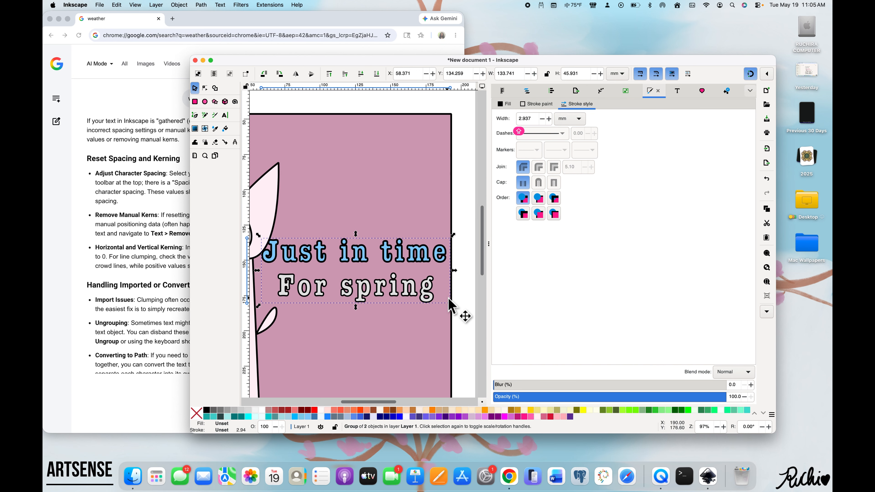
drag(449, 300, 446, 310)
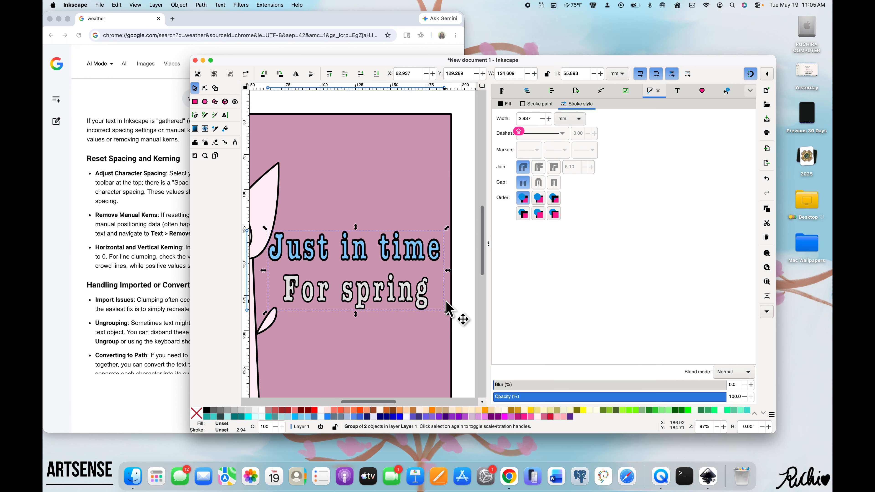
click(117, 5)
click(127, 18)
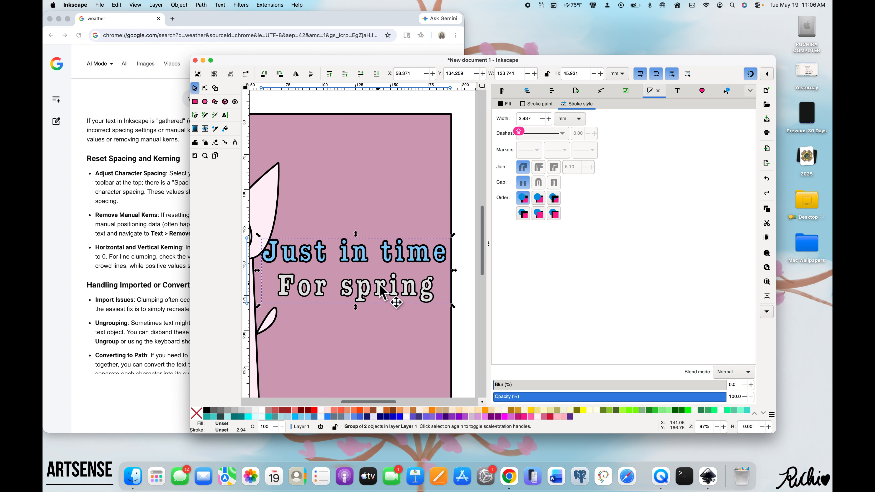
- Scale the "Just in time For spring" lettering down proportionally to about 122 × 42 mm, clear of the background's right edge
key(ctrl)
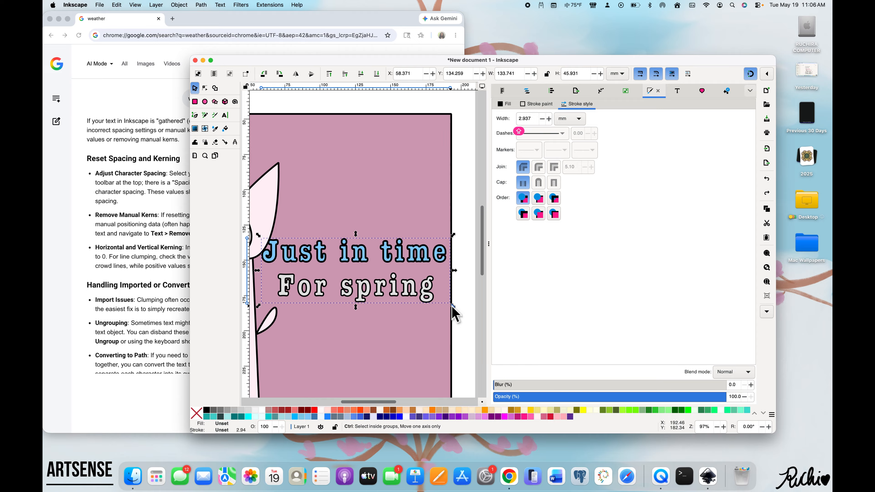
drag(454, 306, 406, 298)
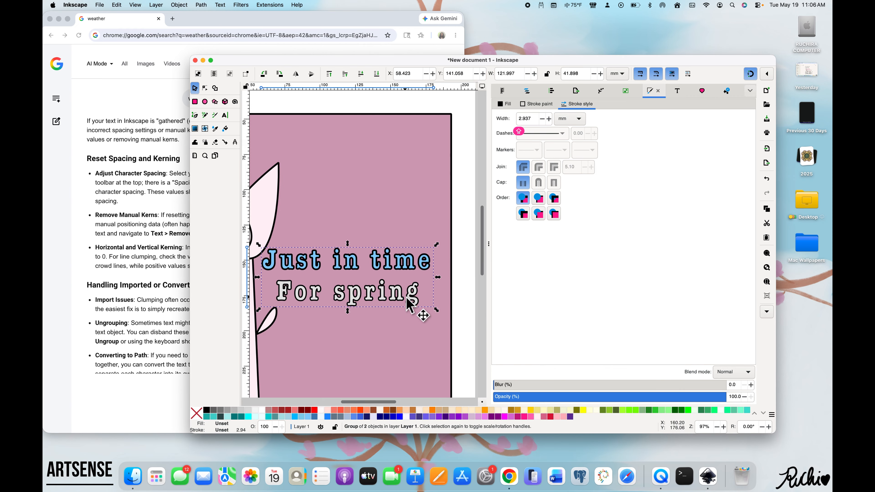
scroll(406, 298, down, 3)
scroll(406, 298, down, 2)
scroll(406, 298, left, 1)
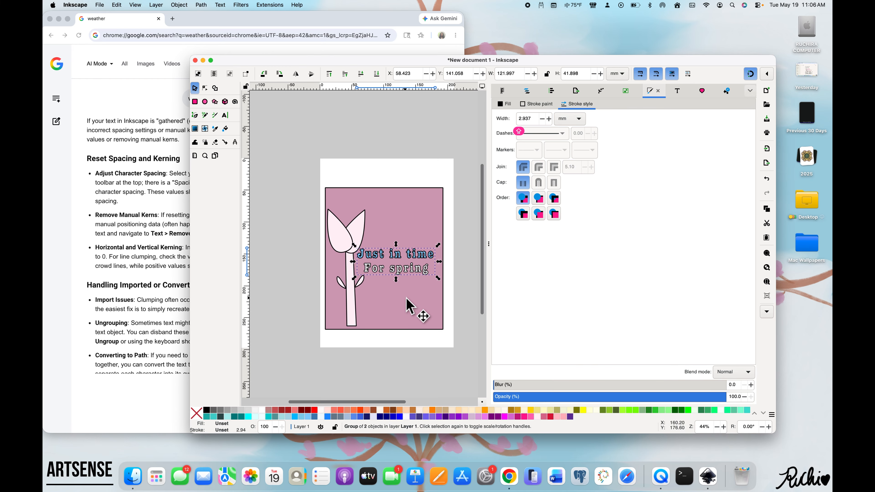
- Wrap the flower group in an extra group and ungroup that extra group again
scroll(406, 307, up, 3)
click(320, 187)
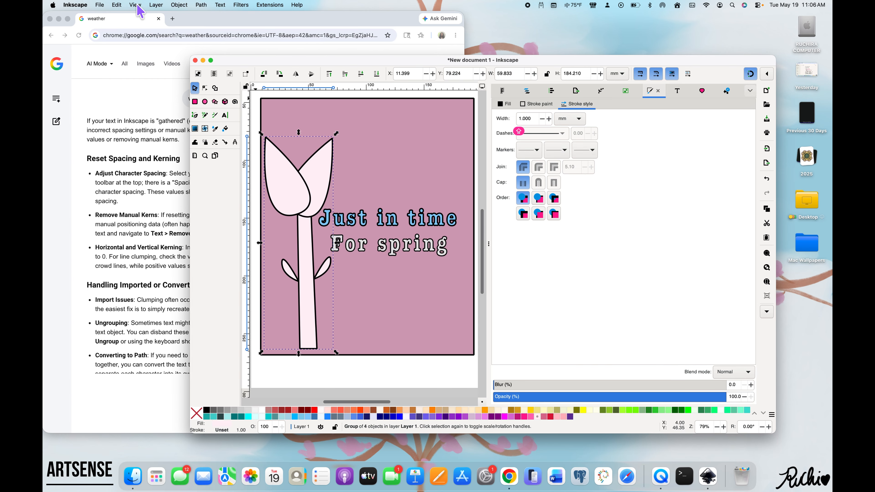
click(183, 5)
click(192, 75)
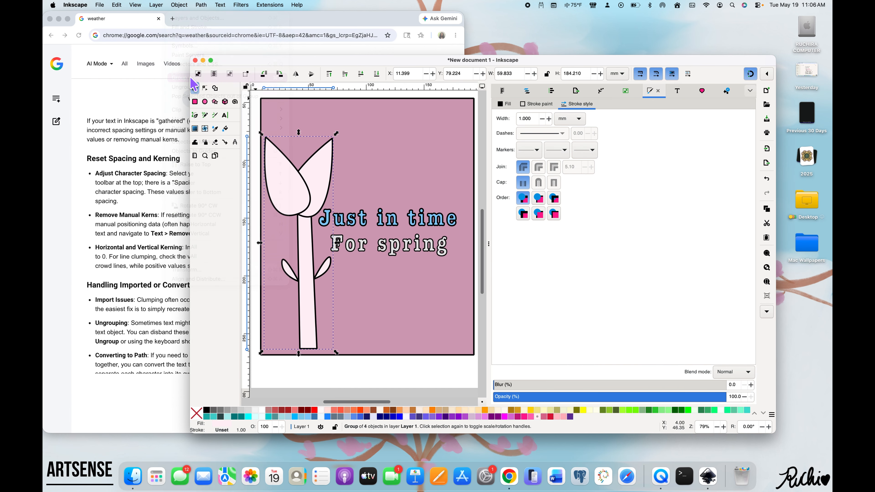
click(177, 5)
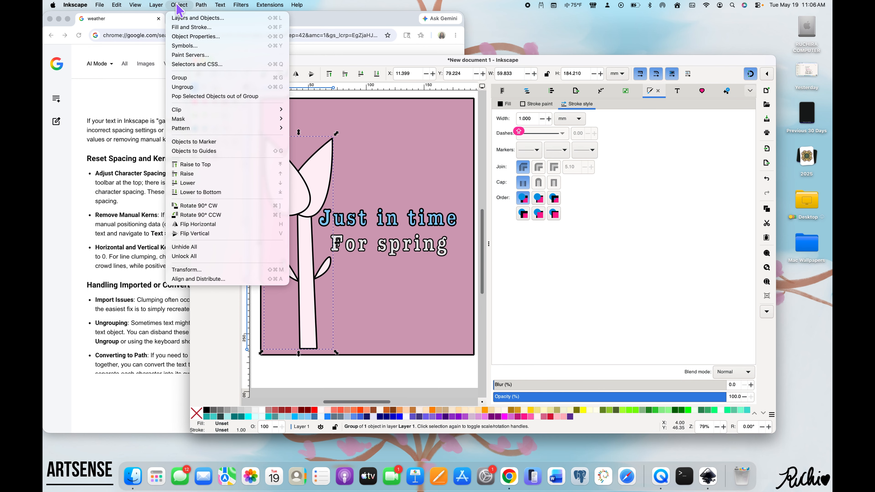
click(198, 88)
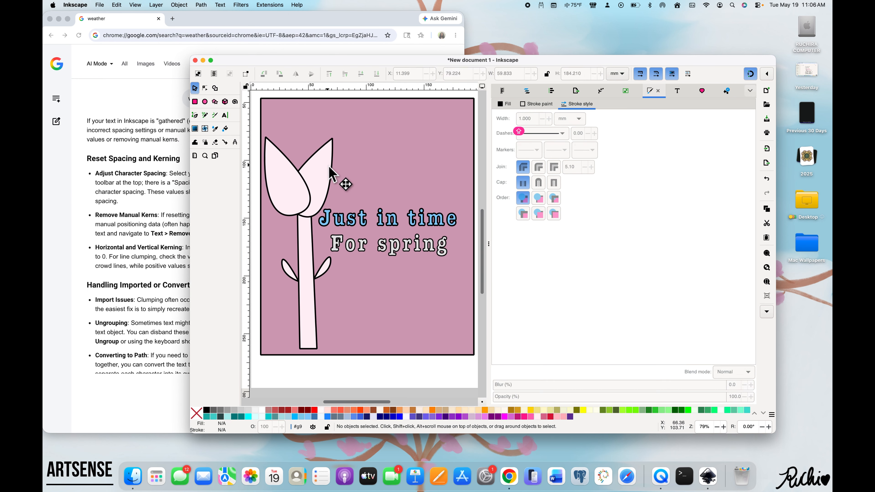
- Inside the flower group, move the petals to about X 14 mm, Y 78 mm and fill them with thistle (#D8BFD8)
double_click(324, 181)
mouse_move(324, 182)
mouse_down()
mouse_move(336, 186)
mouse_move(320, 141)
mouse_move(326, 180)
mouse_move(323, 171)
mouse_move(330, 173)
mouse_up()
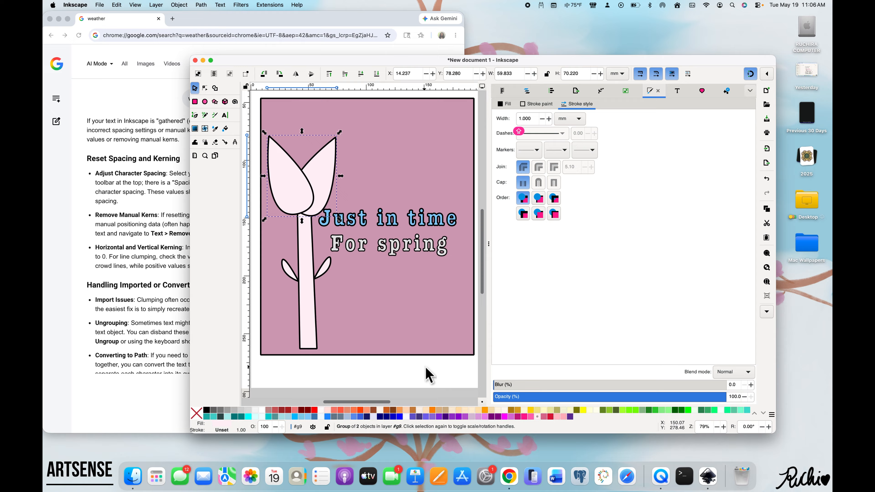
click(472, 417)
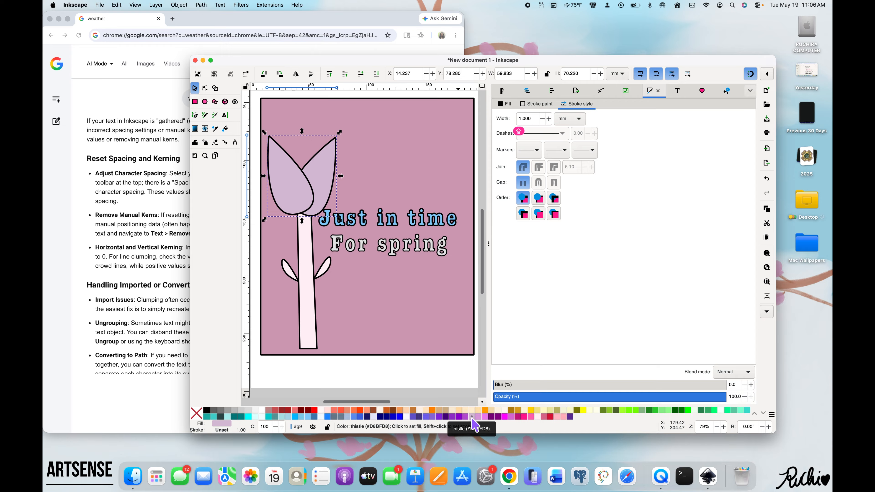
- Fill the flower's stem with light green (#90EE90)
click(302, 315)
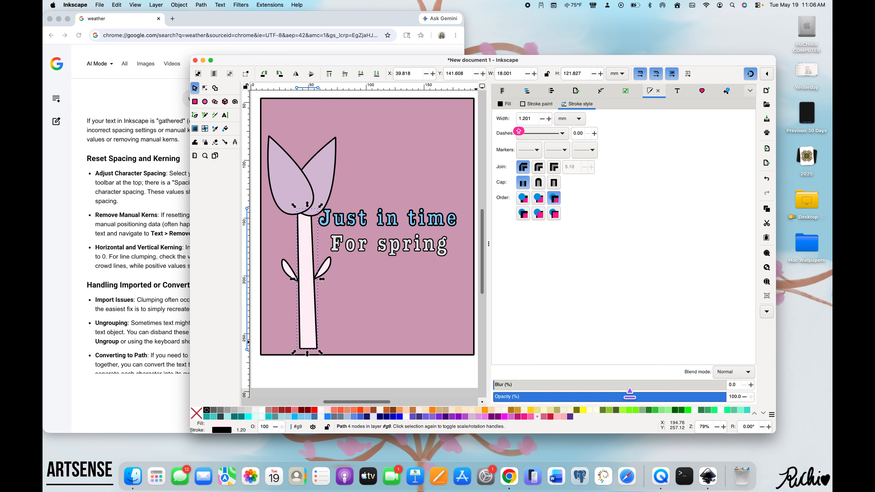
click(662, 410)
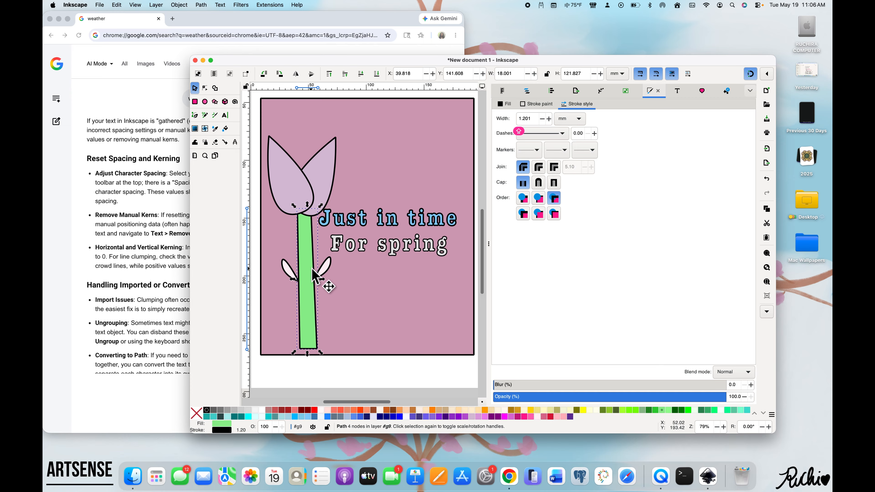
- Try lime green and darker green outlines on the flower's right leaf and undo both stroke changes
click(326, 272)
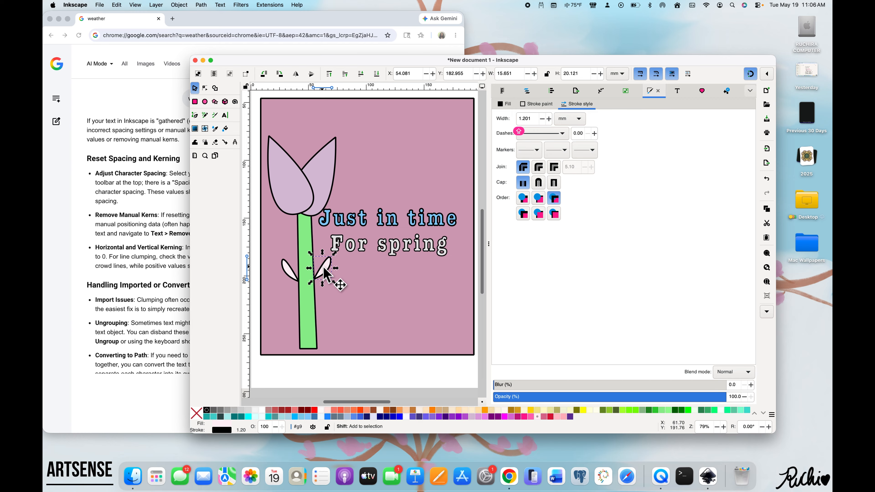
shift+click(657, 411)
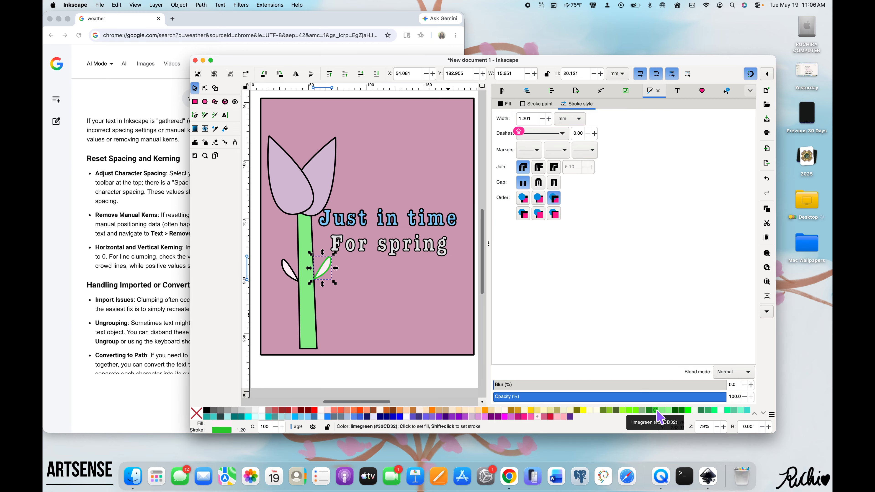
shift+click(648, 410)
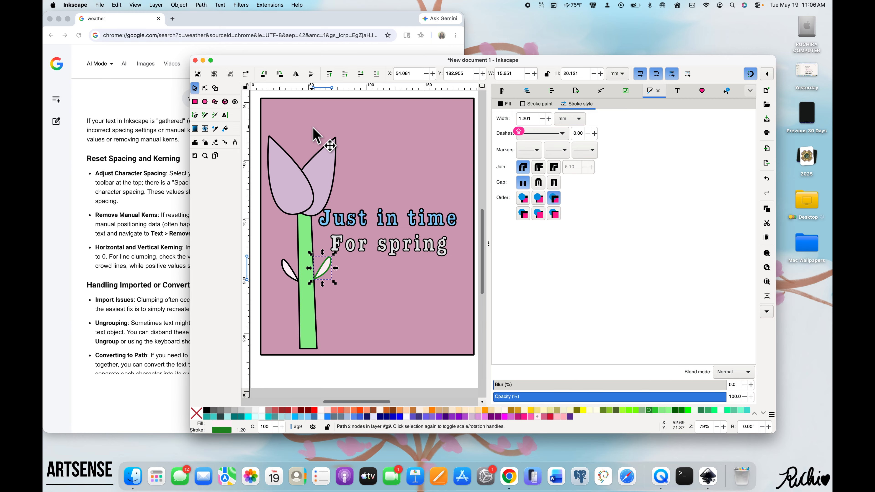
click(117, 5)
click(131, 18)
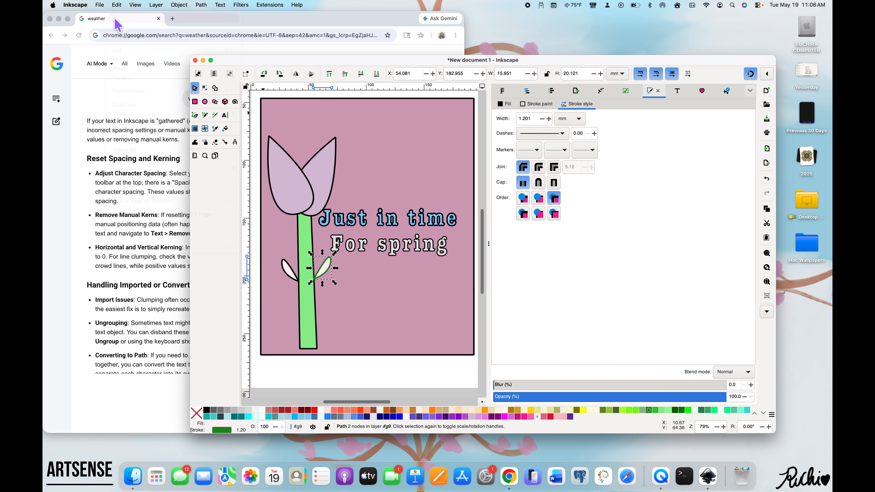
click(117, 5)
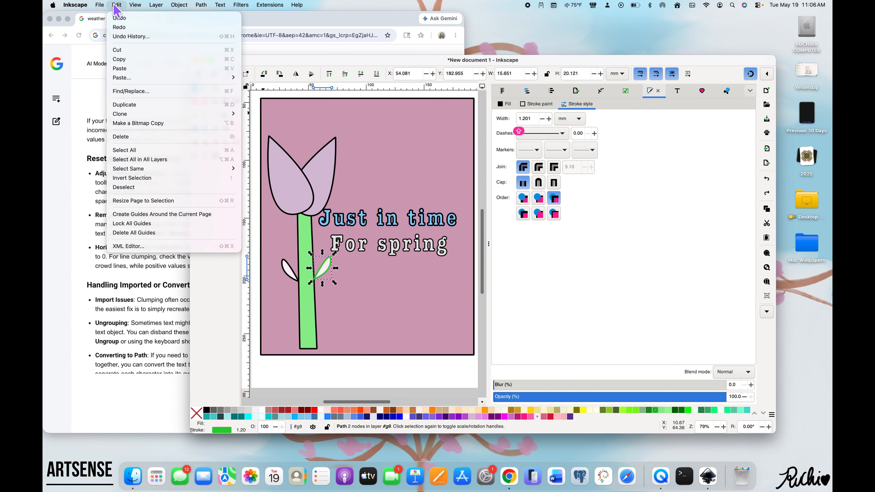
click(125, 20)
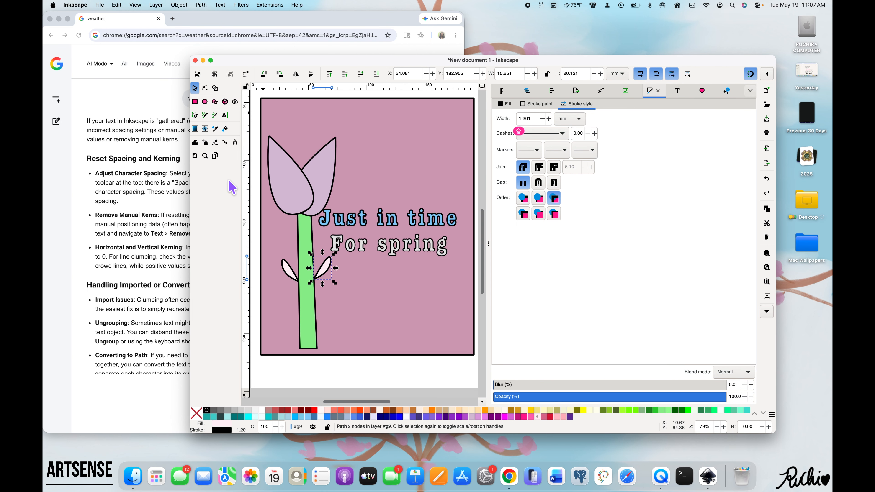
- Fill both leaves of the flower with light green (#90EE90) to match the stem
scroll(341, 306, up, 1)
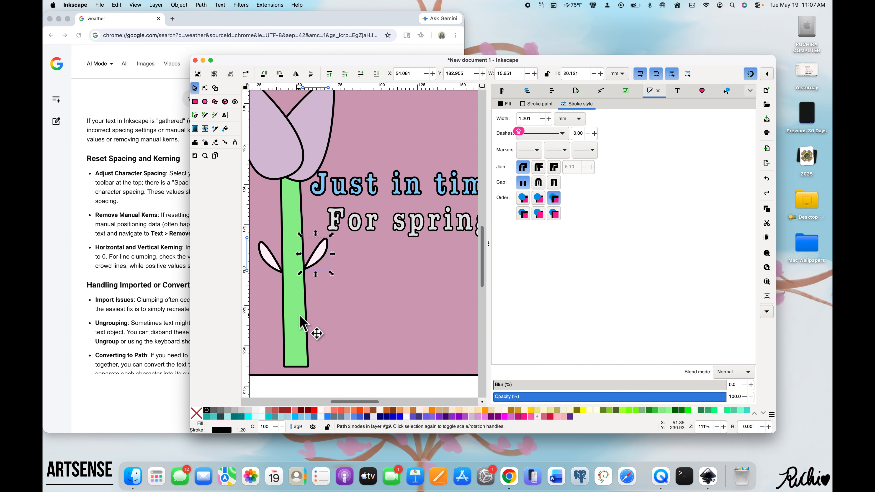
click(301, 322)
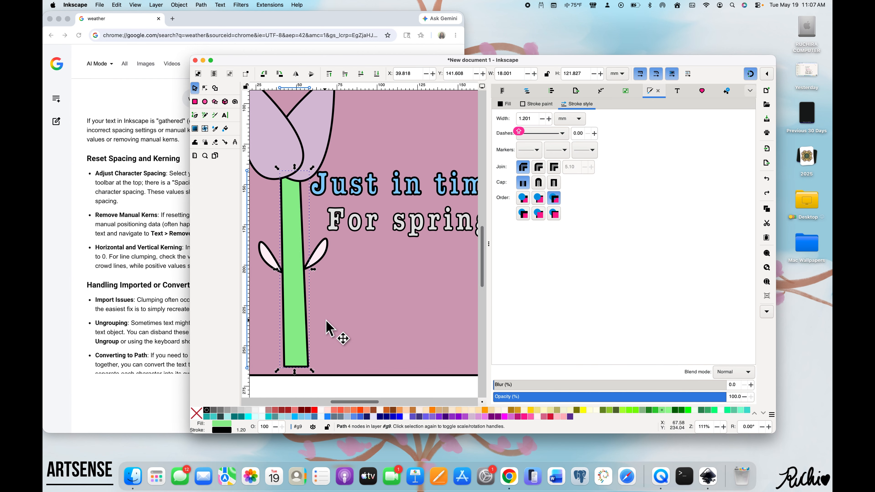
click(663, 414)
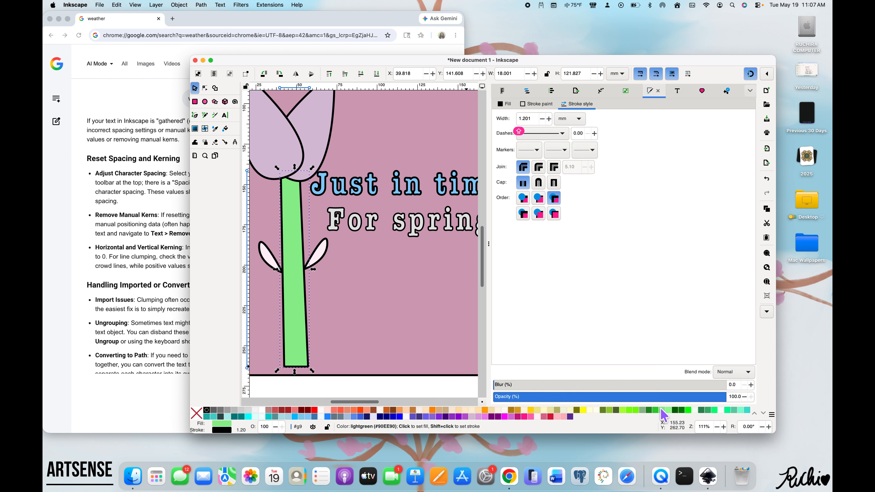
click(317, 259)
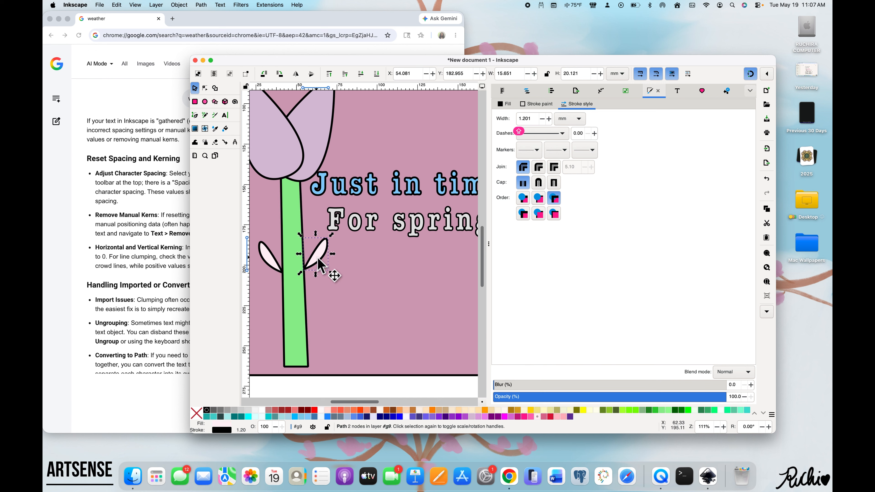
click(662, 411)
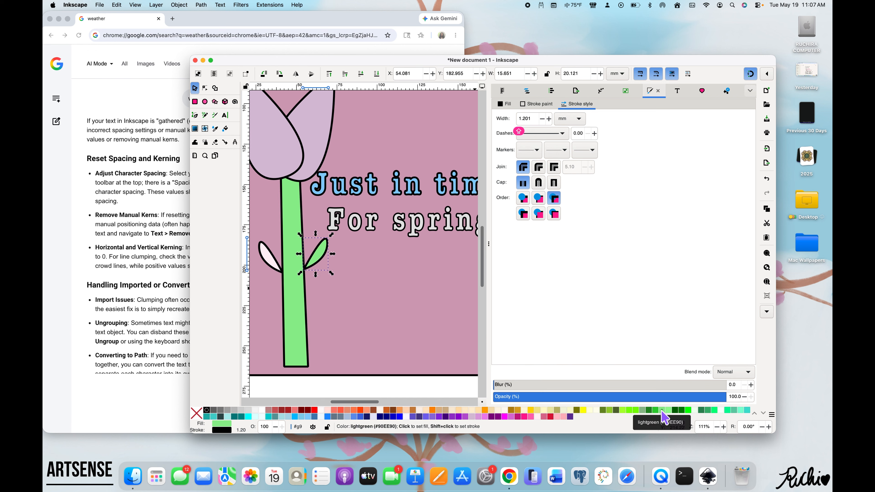
click(270, 258)
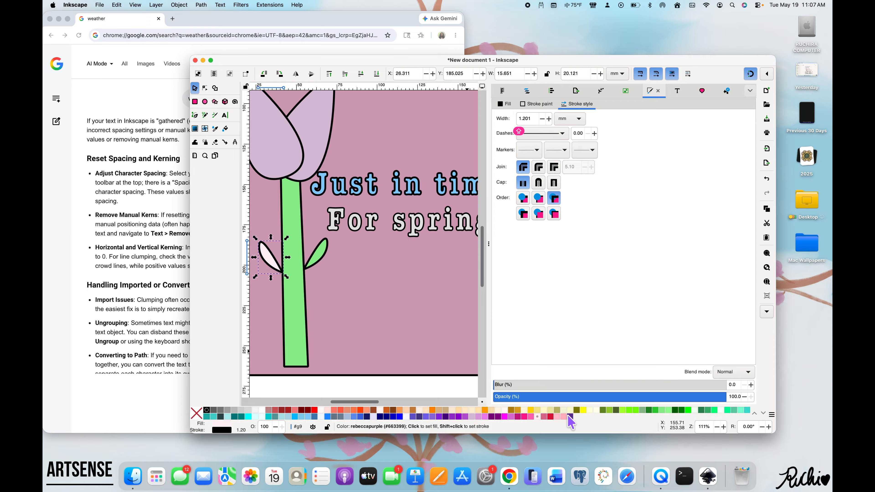
click(662, 411)
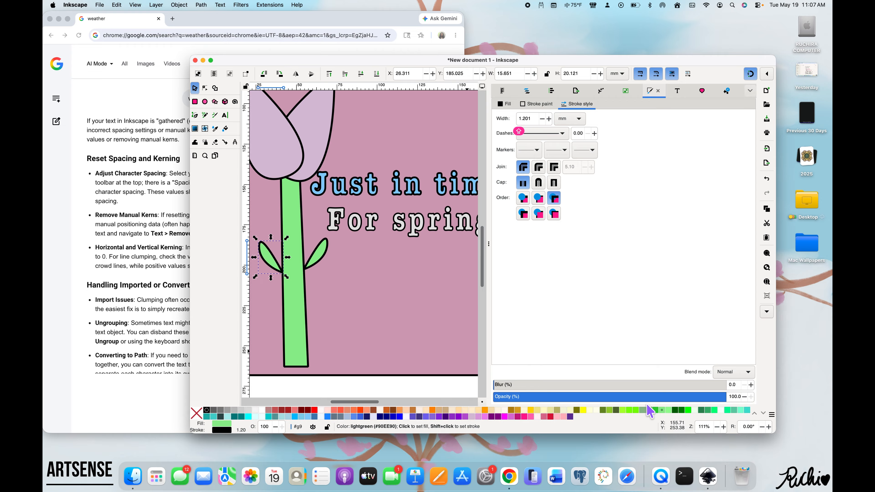
- Leave the flower group and add the text "ARTSENSEGIRL" on the pink background below "For spring", starting at about X 90 mm
click(453, 344)
scroll(453, 344, down, 3)
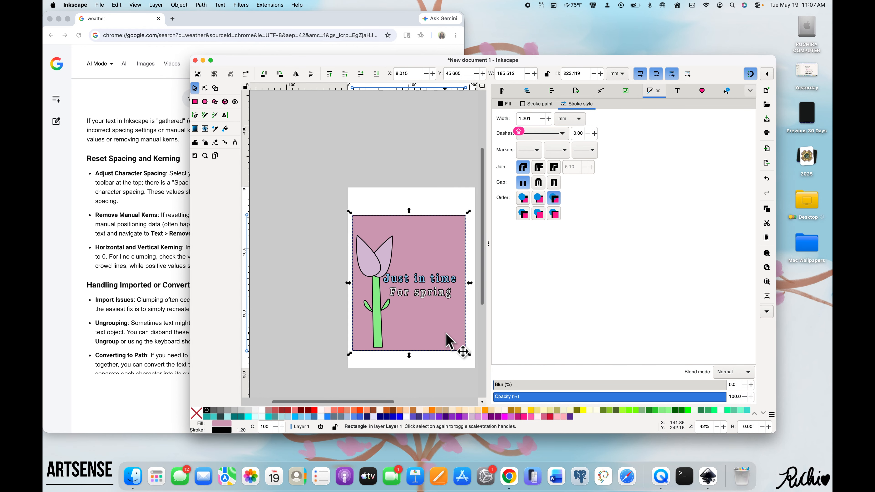
scroll(448, 341, up, 3)
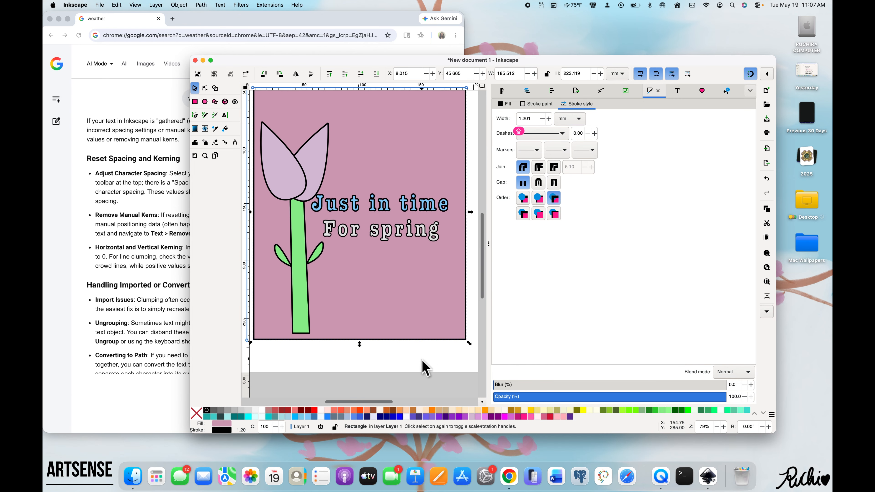
click(423, 365)
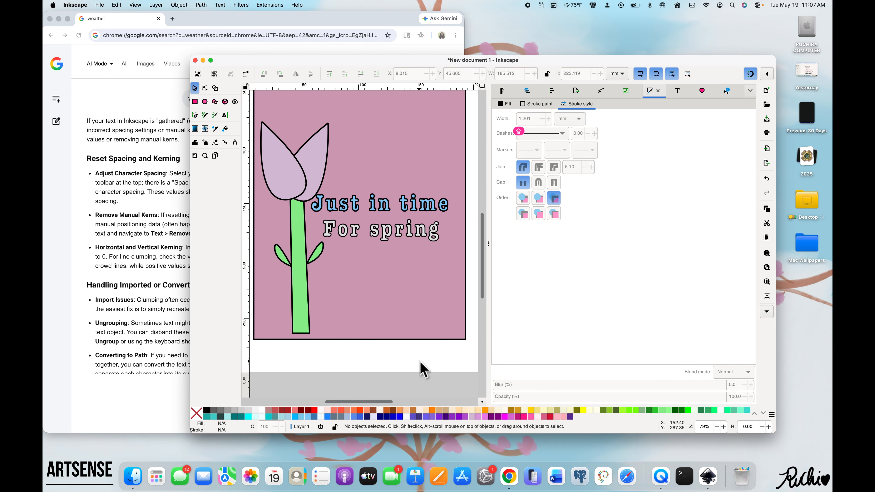
click(225, 116)
click(349, 269)
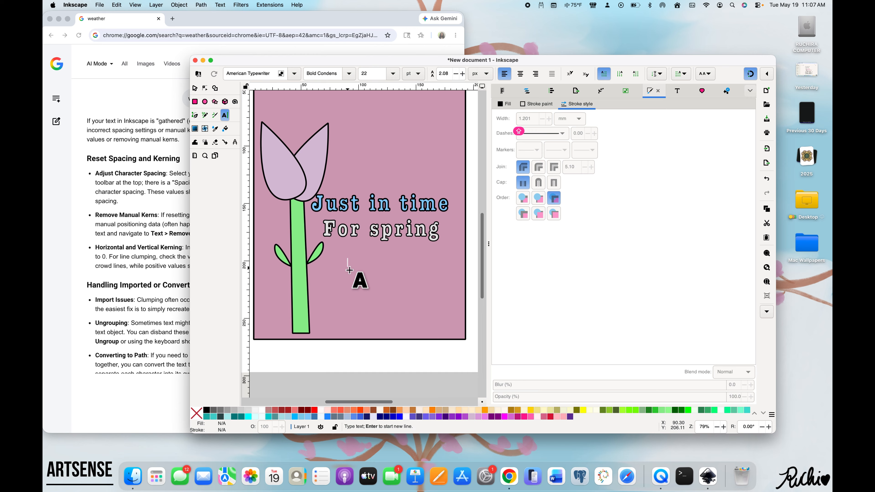
text(ARTSEN)
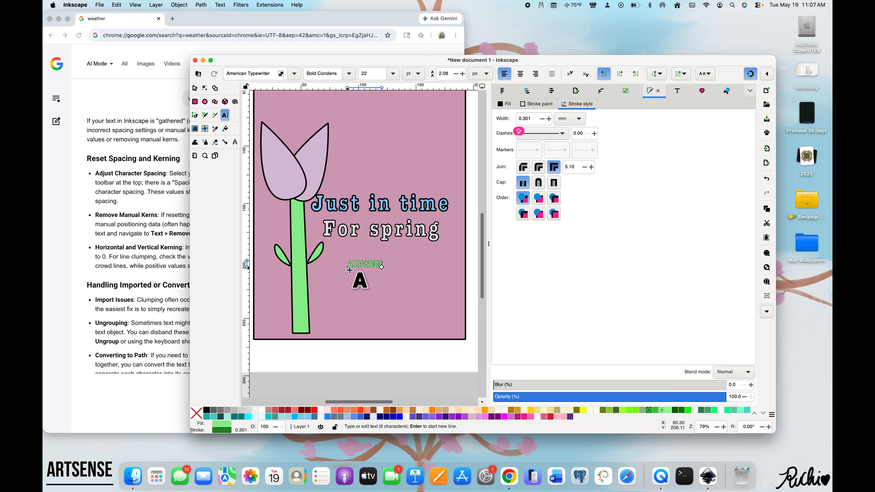
text(SEGIRL)
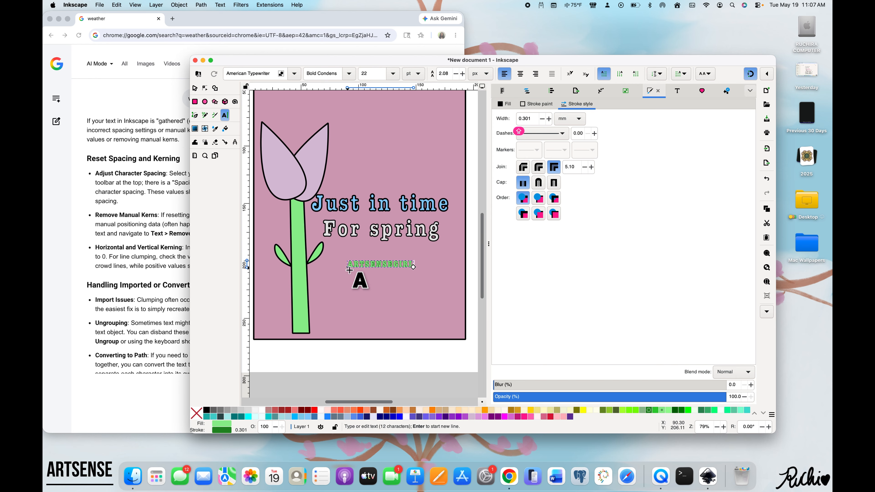
- Try a dark violet fill on the "ARTSENSEGIRL" text and replace it with thistle
click(194, 89)
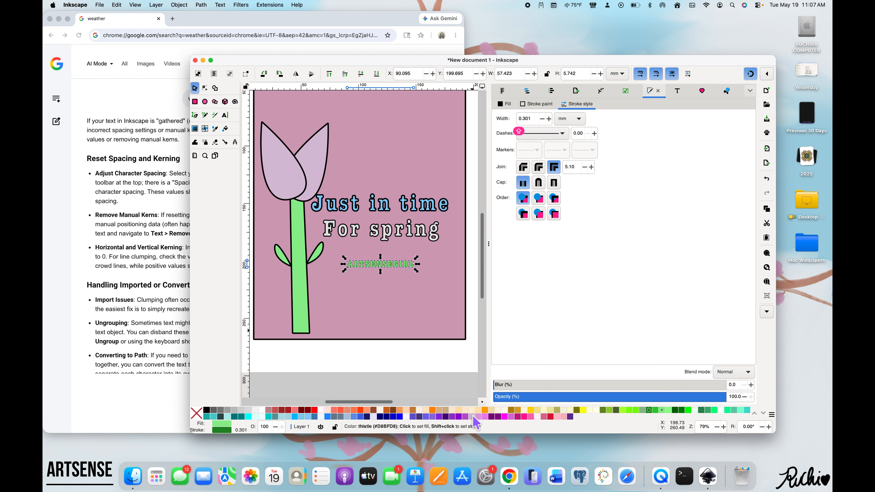
click(459, 417)
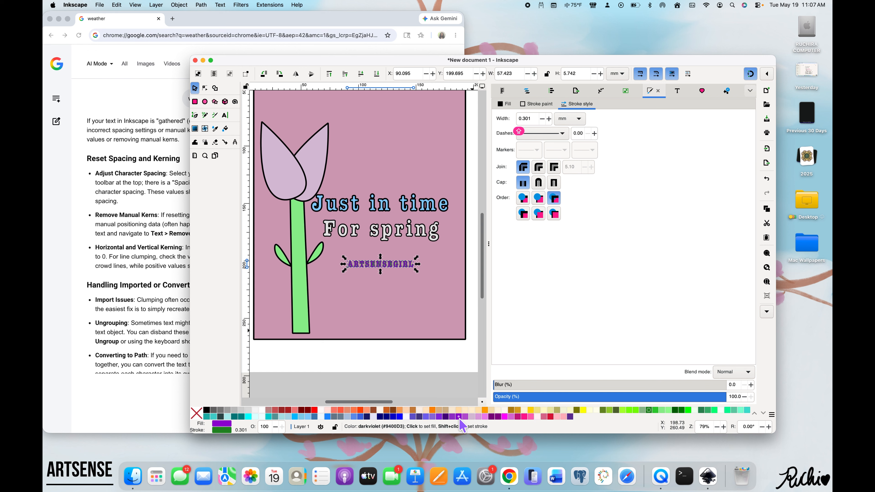
click(471, 416)
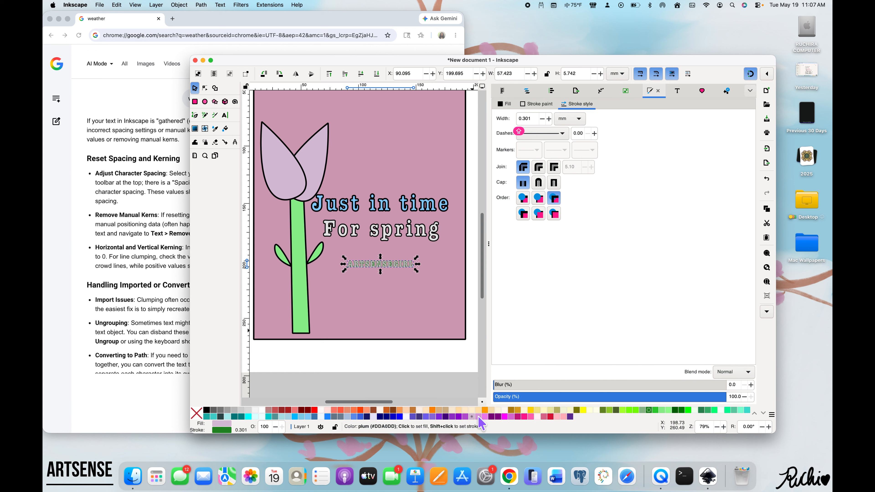
- Set both the fill and the outline of the "ARTSENSEGIRL" text to black
click(493, 417)
click(511, 416)
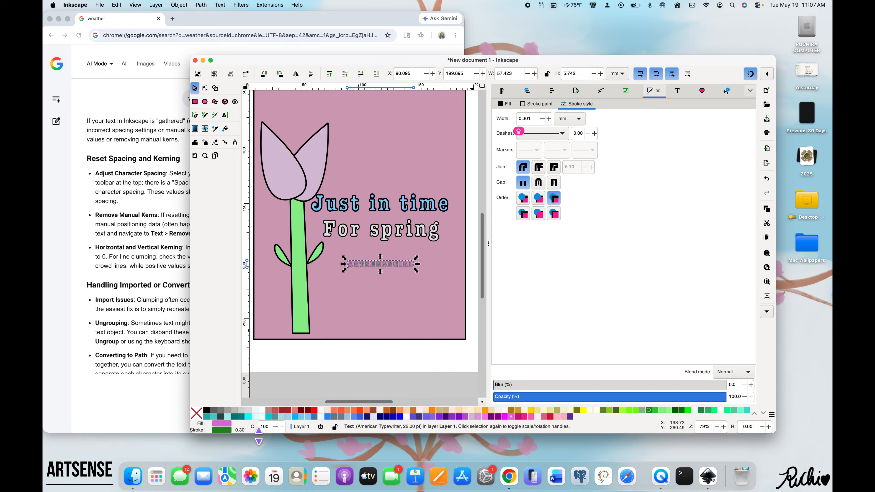
click(222, 430)
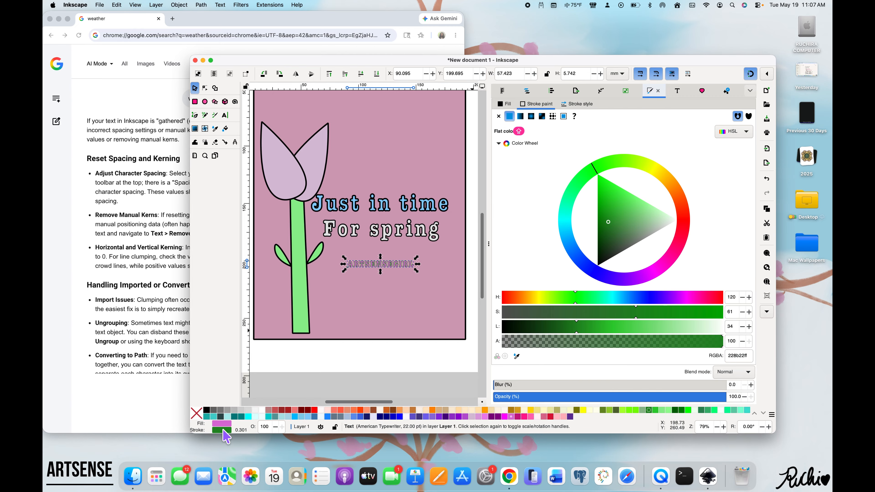
click(207, 410)
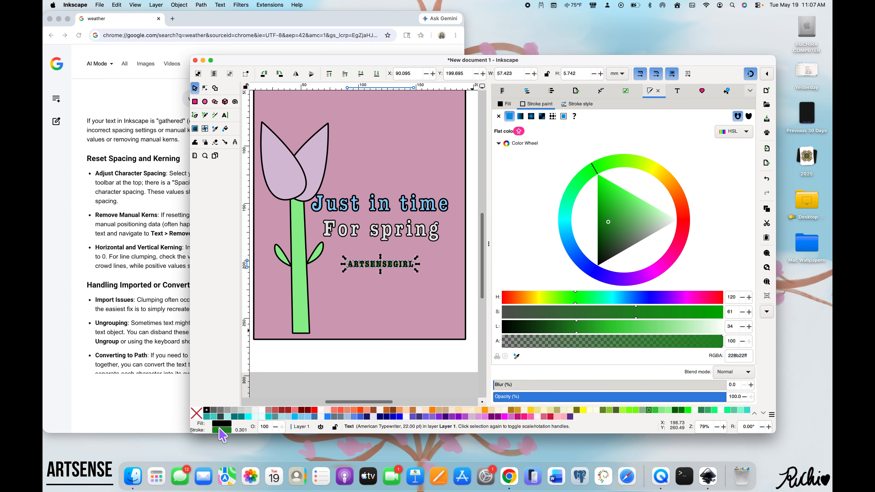
click(206, 412)
drag(618, 248, 586, 287)
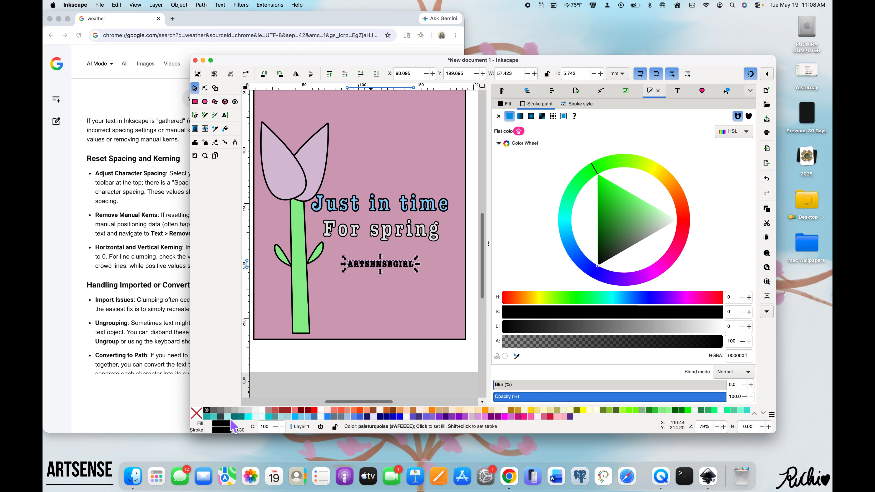
- Try a violet (#EE82EE) outline on the "ARTSENSEGIRL" text and undo it
shift+click(484, 417)
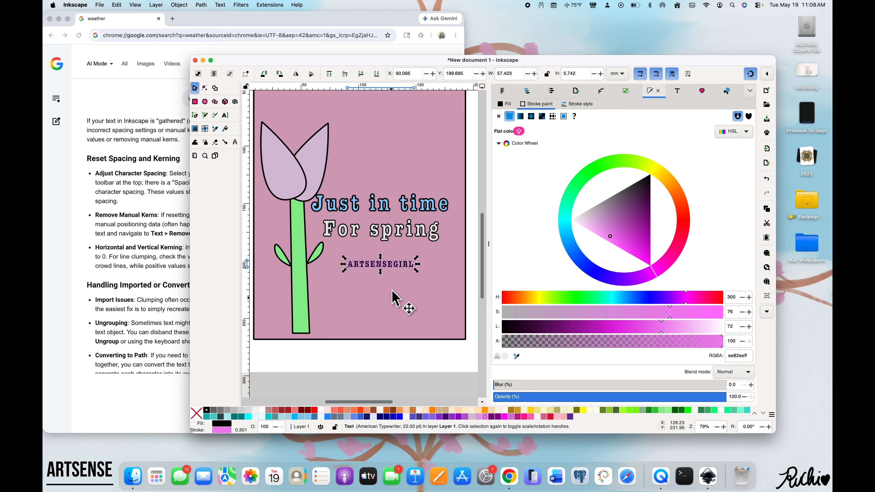
key(3)
scroll(393, 296, left, 5)
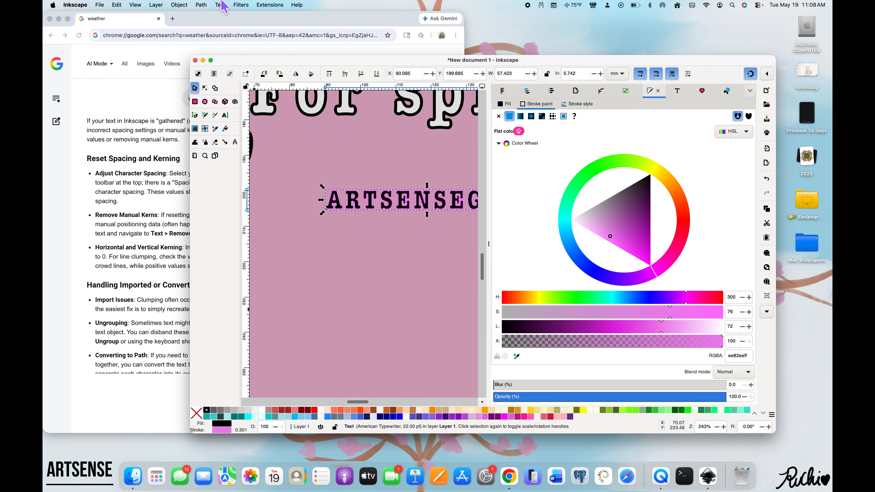
click(116, 5)
click(119, 26)
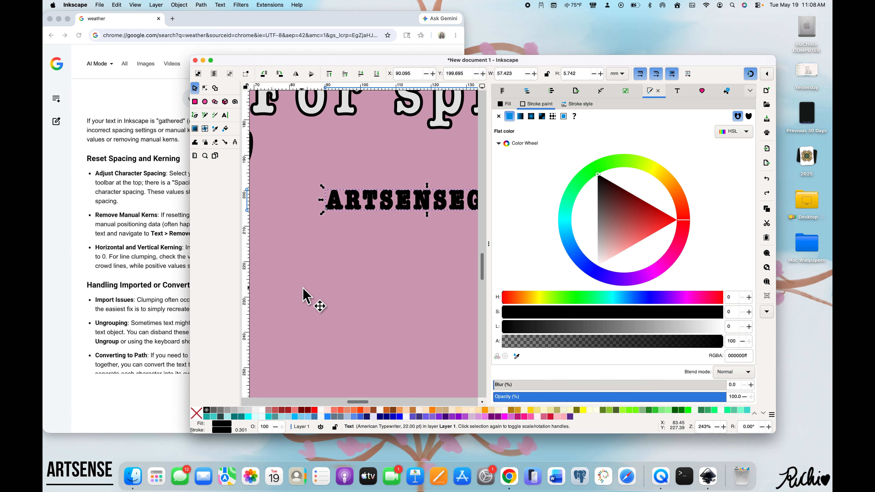
- Enlarge the "ARTSENSEGIRL" text to about 80 mm wide and place it just below "For spring" at about X 84 mm, Y 193 mm
scroll(303, 288, down, 5)
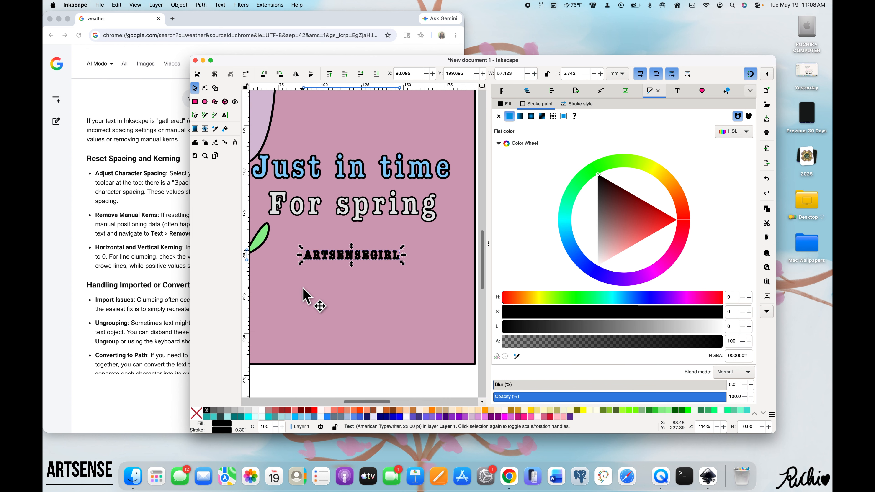
drag(403, 261, 413, 268)
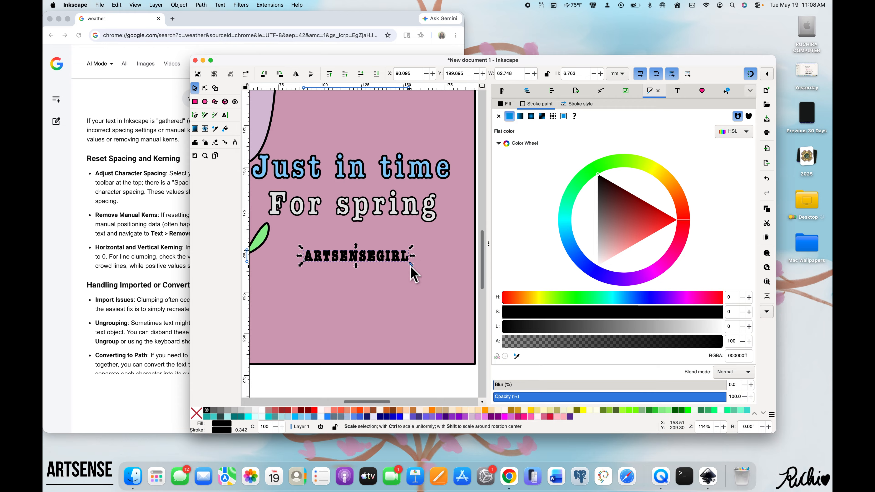
drag(411, 266, 398, 245)
scroll(399, 242, down, 2)
scroll(401, 248, down, 3)
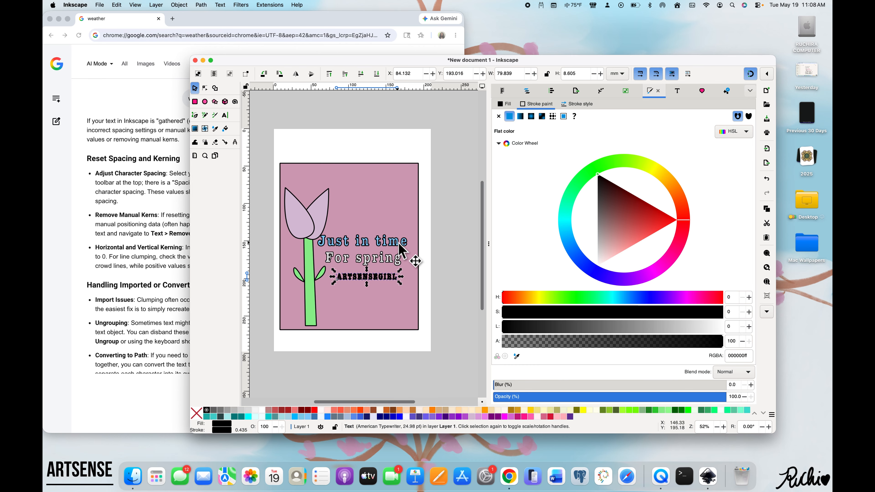
click(441, 227)
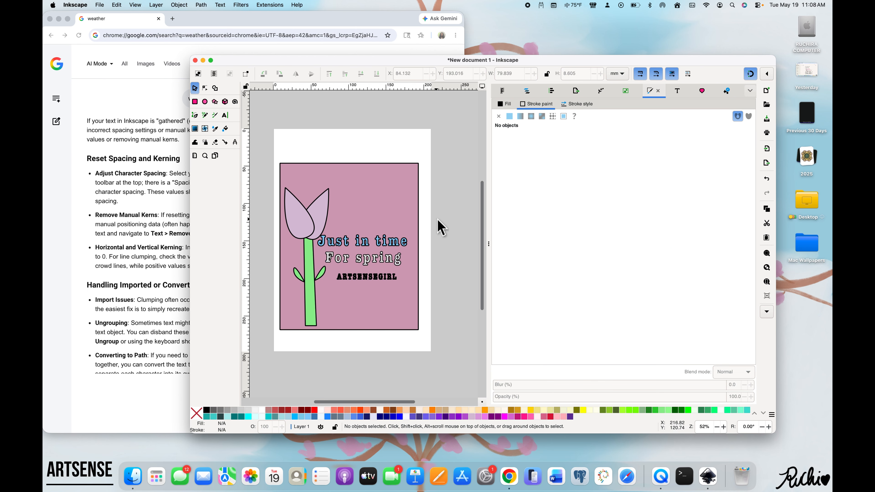
- Shift the "Just in time For spring" lettering group right, away from the flower, to about X 67 mm
click(377, 276)
click(364, 244)
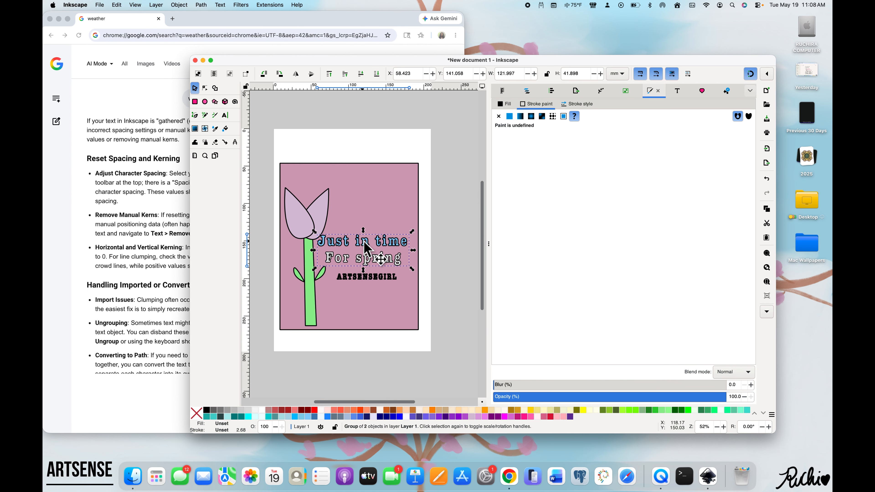
drag(366, 245, 372, 244)
key(Escape)
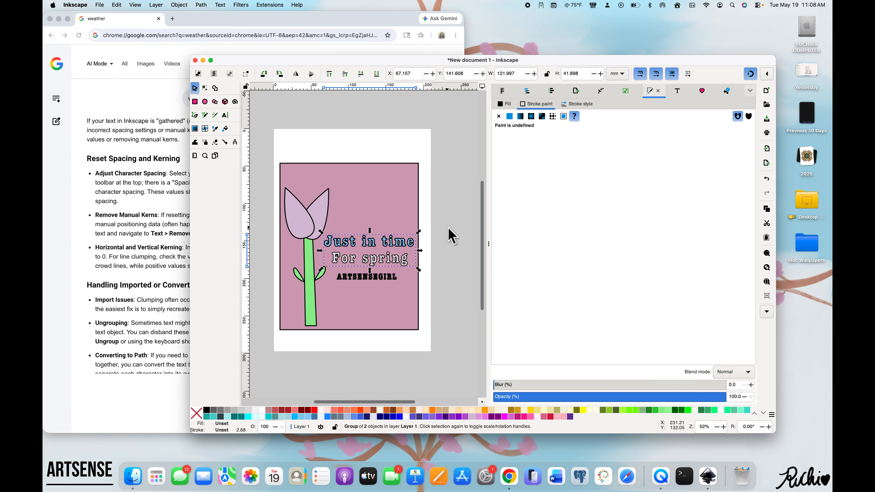
- Lower the opacity of the "ARTSENSEGIRL" text to 59%
click(390, 279)
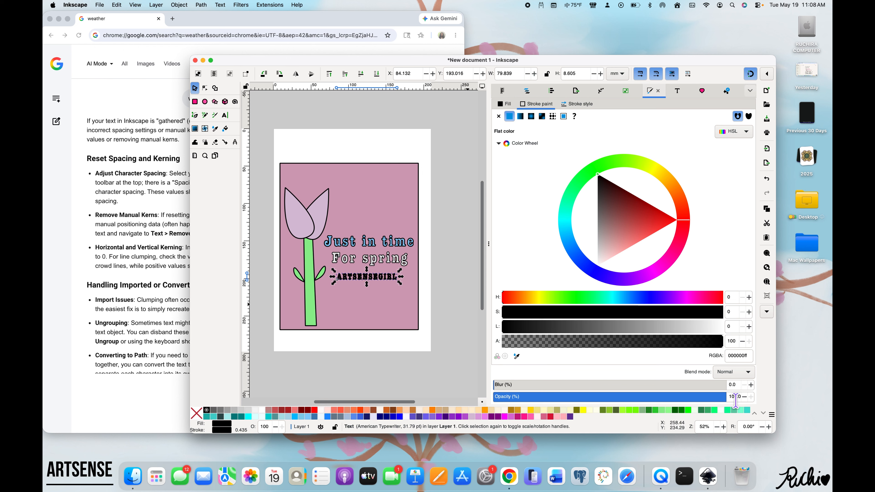
click(744, 397)
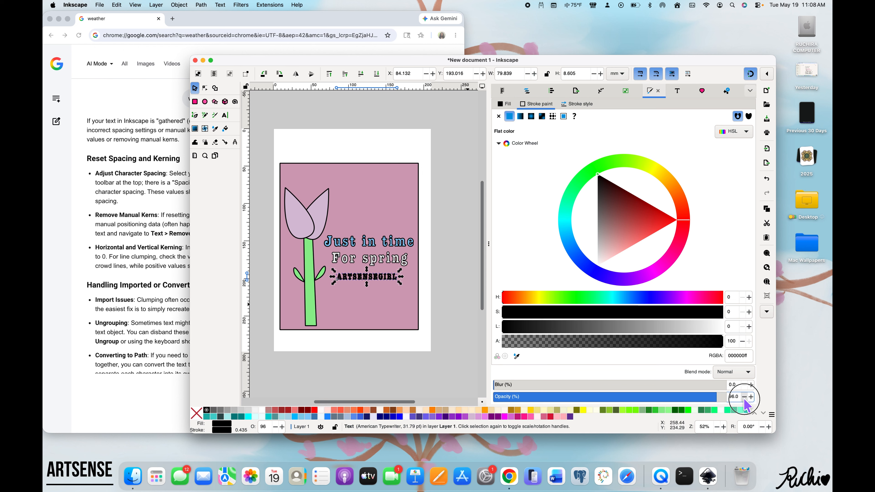
click(744, 396)
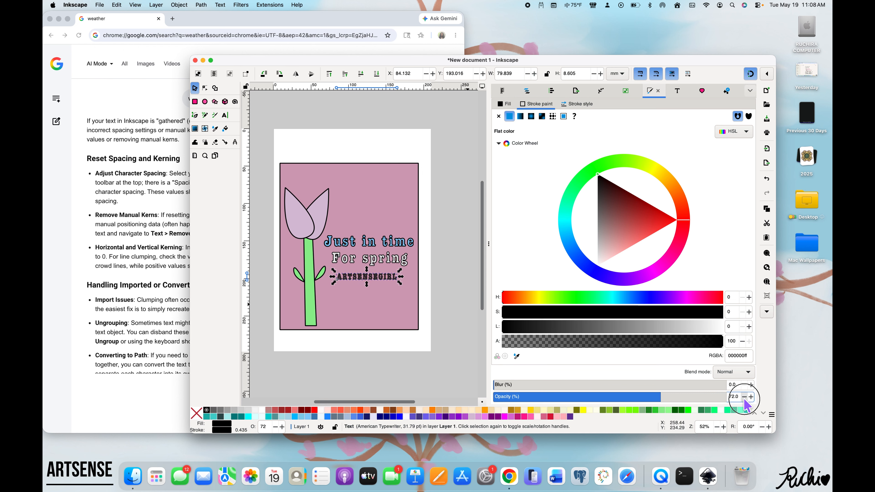
click(744, 397)
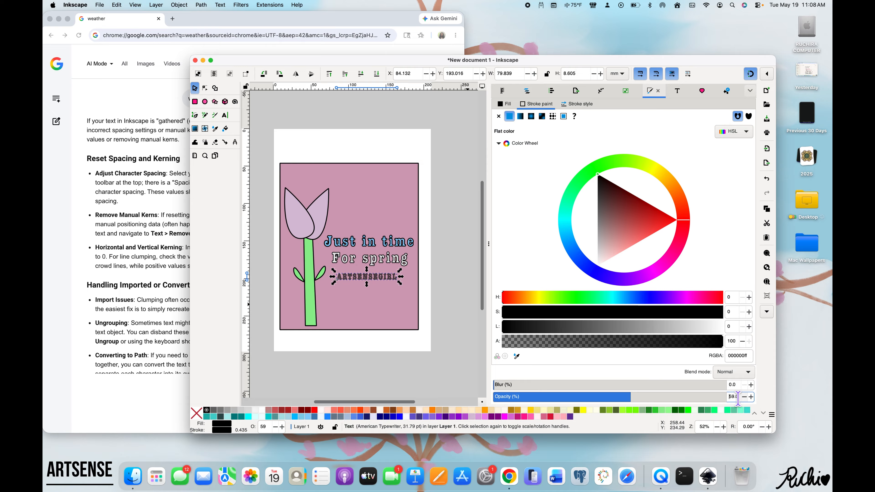
click(462, 333)
scroll(401, 313, up, 3)
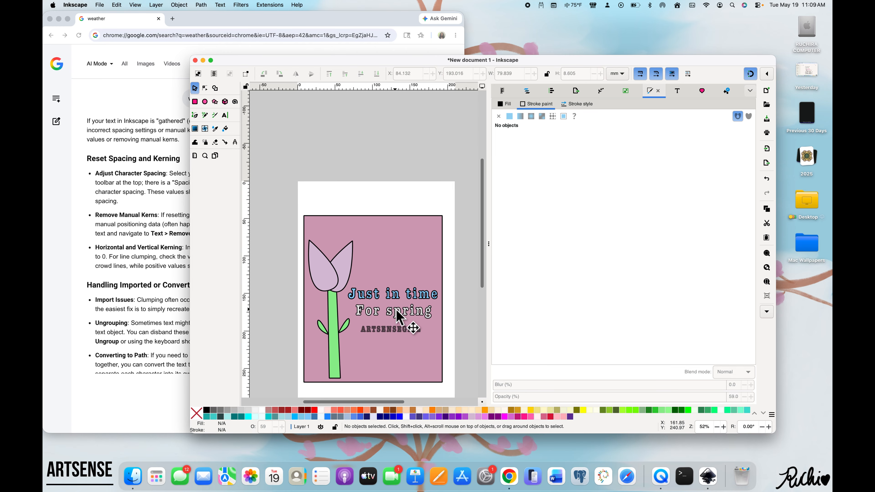
scroll(396, 309, up, 3)
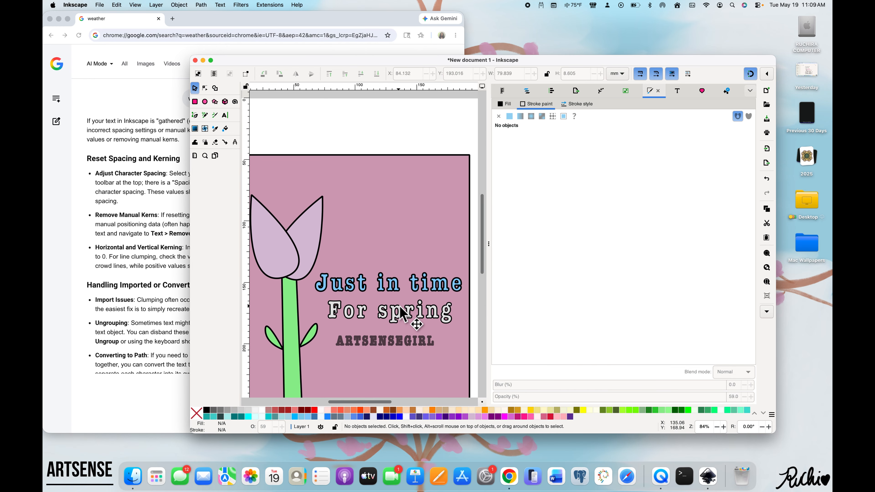
- Change the "ARTSENSEGIRL" text's font to .Damascus PUA Bold
click(398, 342)
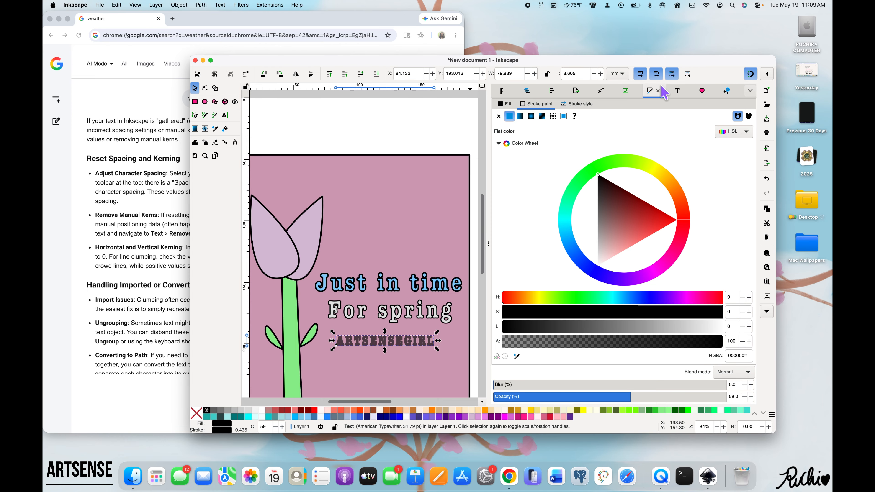
click(677, 90)
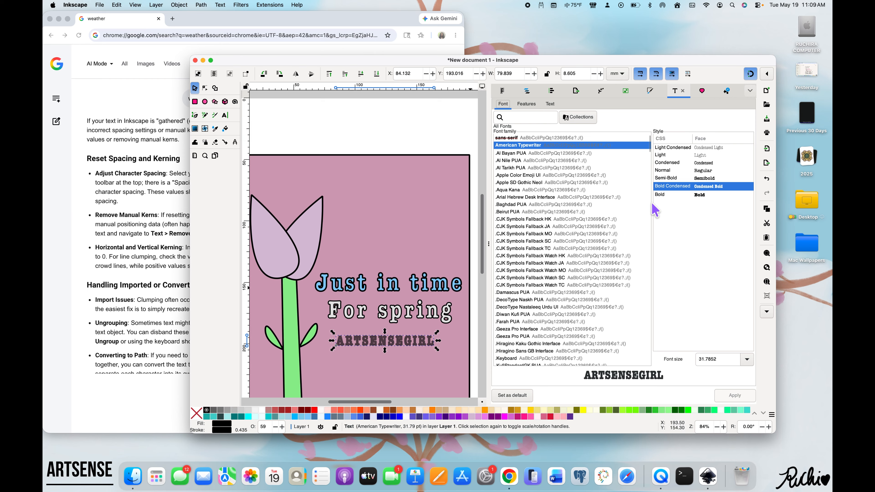
click(552, 292)
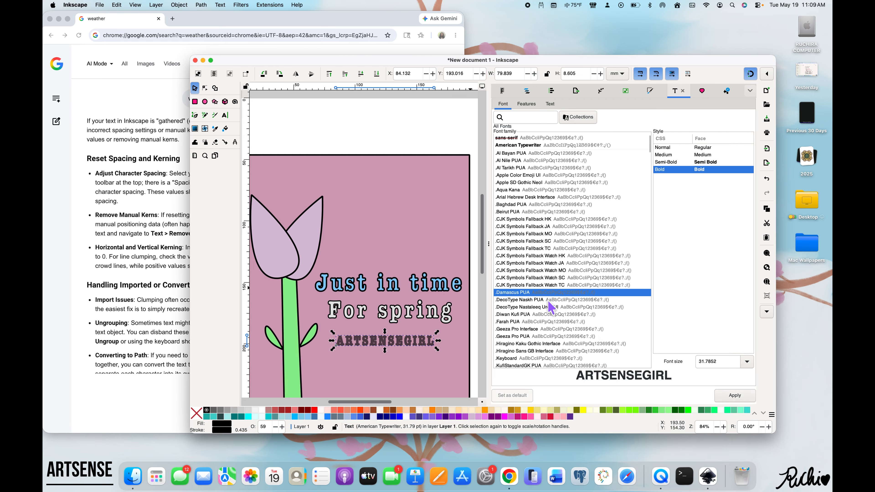
click(730, 397)
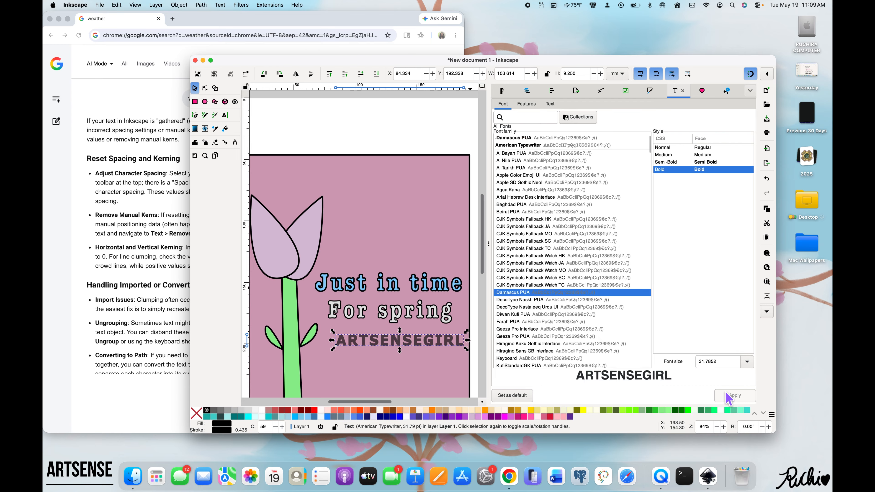
- Scale the "ARTSENSEGIRL" text down to about 78 mm wide and nudge it up to about Y 190 mm under "For spring"
drag(466, 348, 449, 351)
click(446, 352)
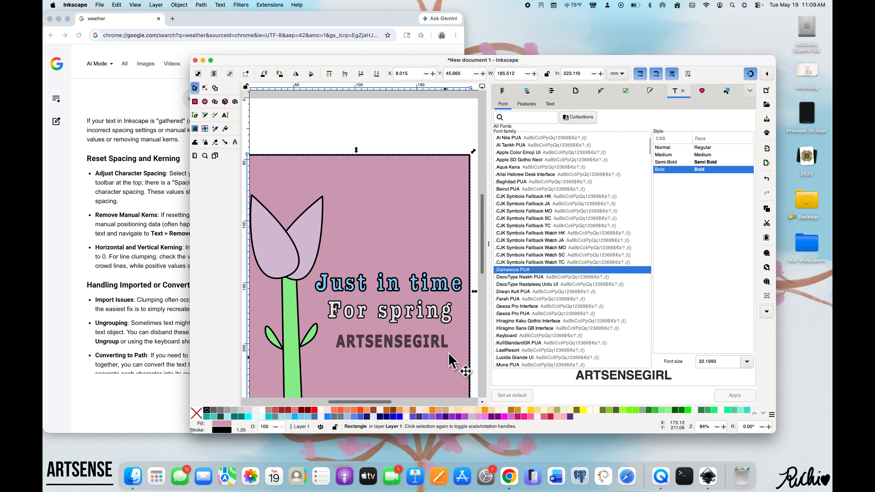
click(445, 347)
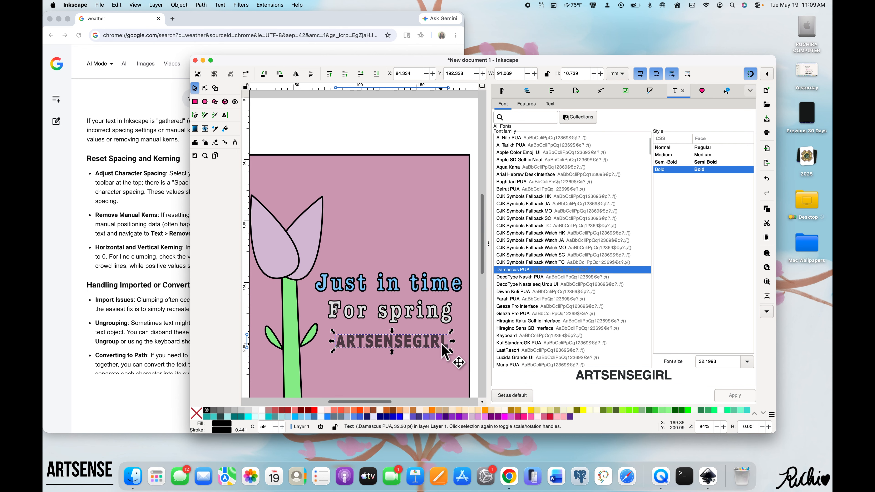
drag(447, 347, 424, 342)
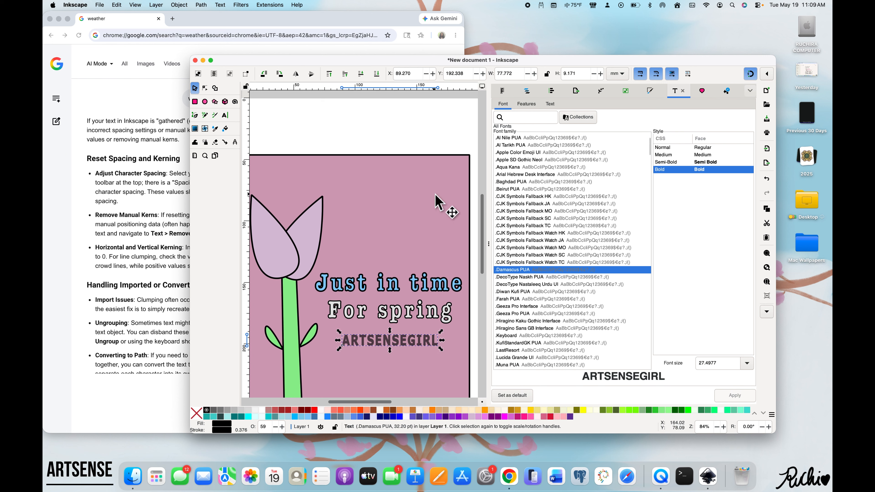
click(422, 122)
scroll(423, 119, down, 3)
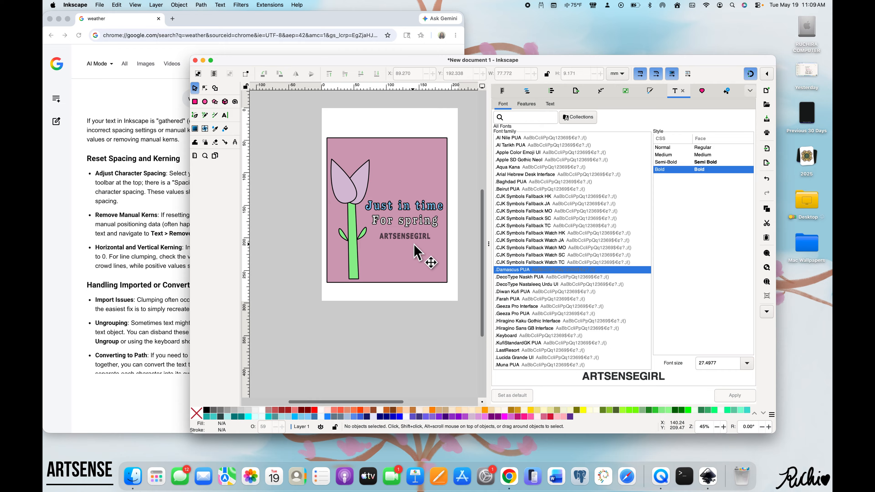
mouse_move(410, 234)
mouse_down()
mouse_move(415, 257)
mouse_move(413, 225)
mouse_move(413, 253)
mouse_move(410, 238)
mouse_up()
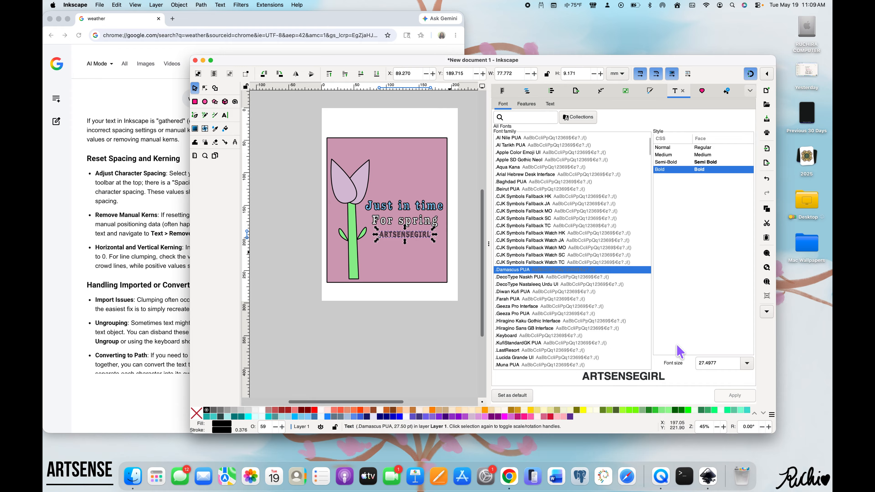
- Set the font size of the "ARTSENSEGIRL" text to 15 and apply it
click(719, 364)
key(BackSpace)
key(BackSpace)
key(BackSpace)
key(BackSpace)
key(BackSpace)
key(BackSpace)
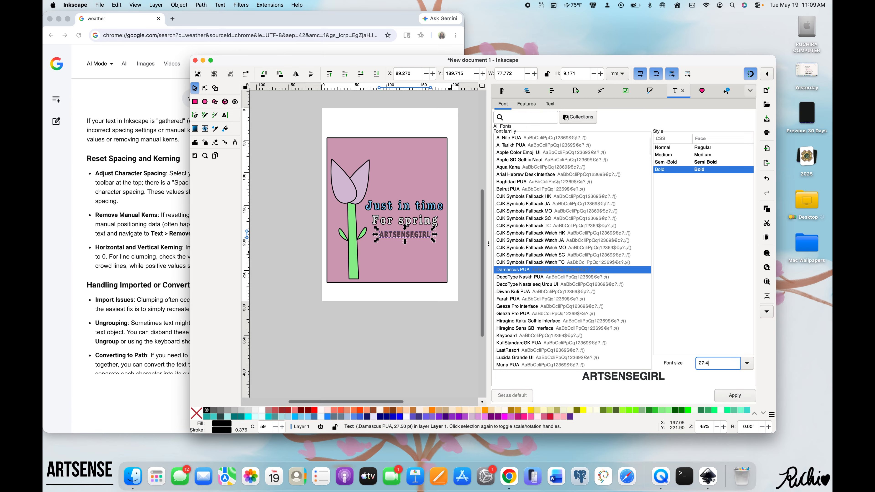
text(1)
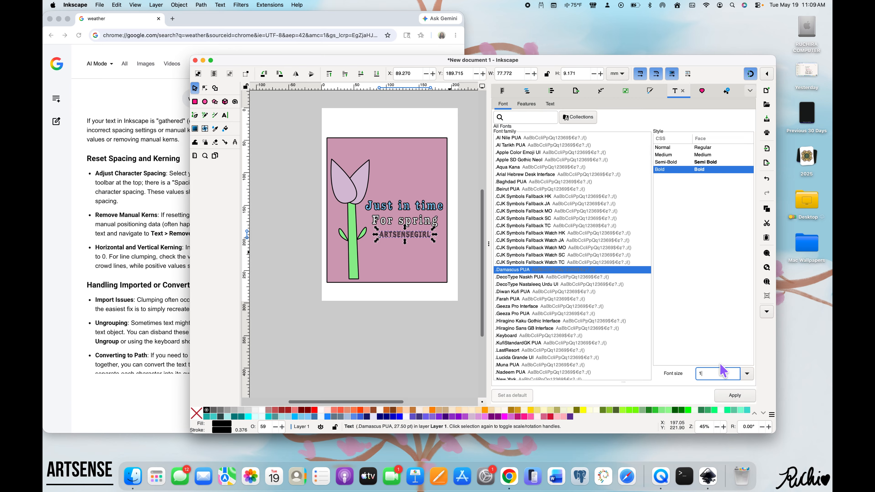
text(5)
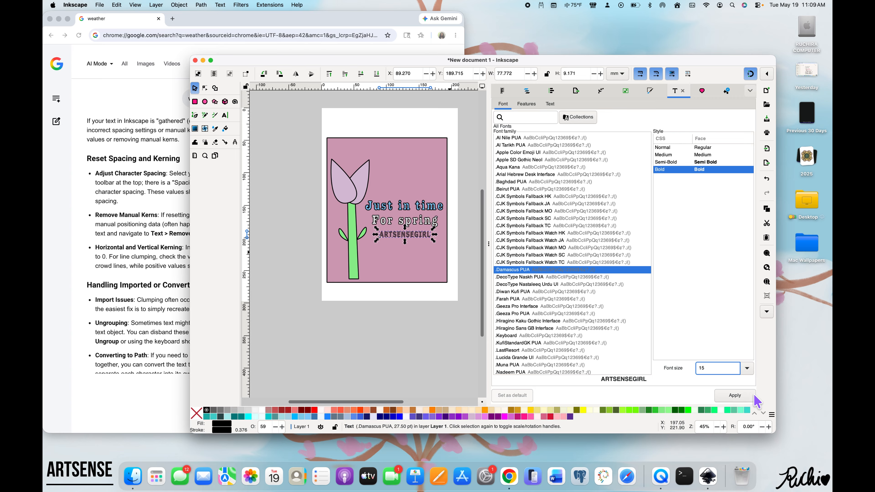
click(734, 395)
- Move the "ARTSENSEGIRL" text to about X 108 mm, Y 194 mm, centred below "For spring", and deselect it
scroll(406, 262, up, 6)
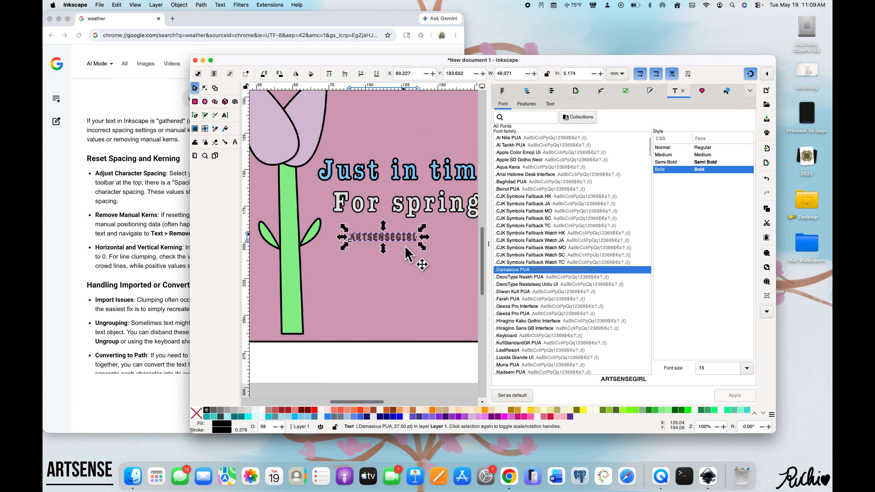
drag(399, 221, 447, 204)
scroll(447, 208, down, 6)
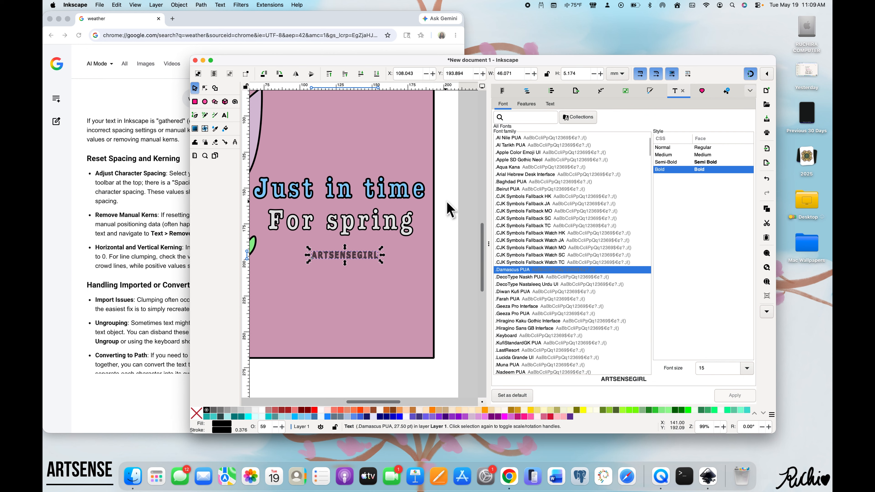
click(447, 203)
scroll(446, 202, down, 5)
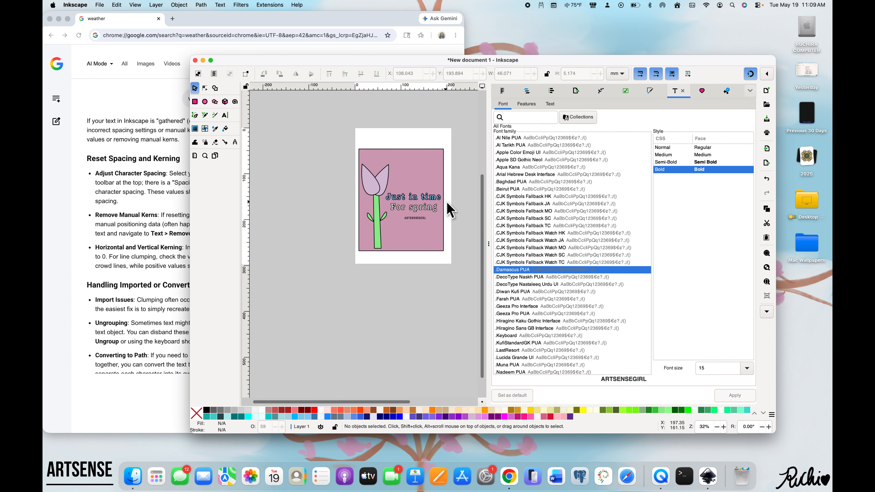
scroll(456, 197, up, 5)
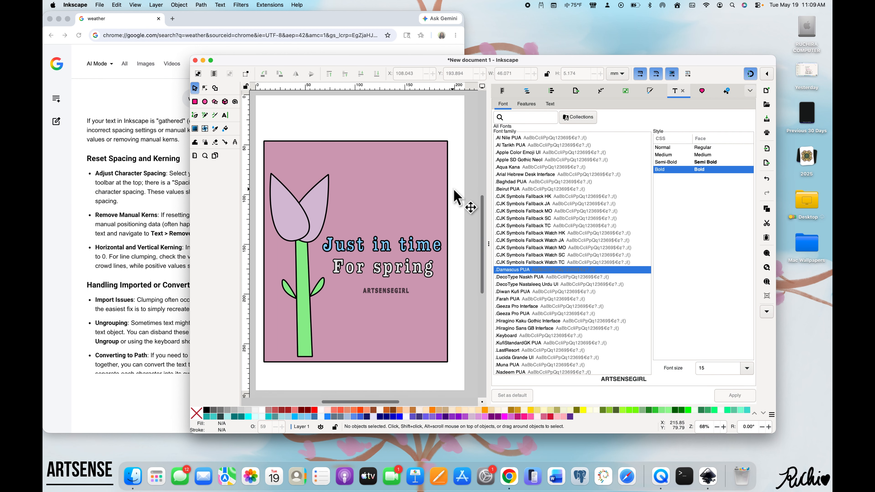
- Move the entire poster artwork together to about X 12 mm, Y 46 mm, centring it horizontally on the page, and deselect it
scroll(456, 197, down, 3)
click(445, 186)
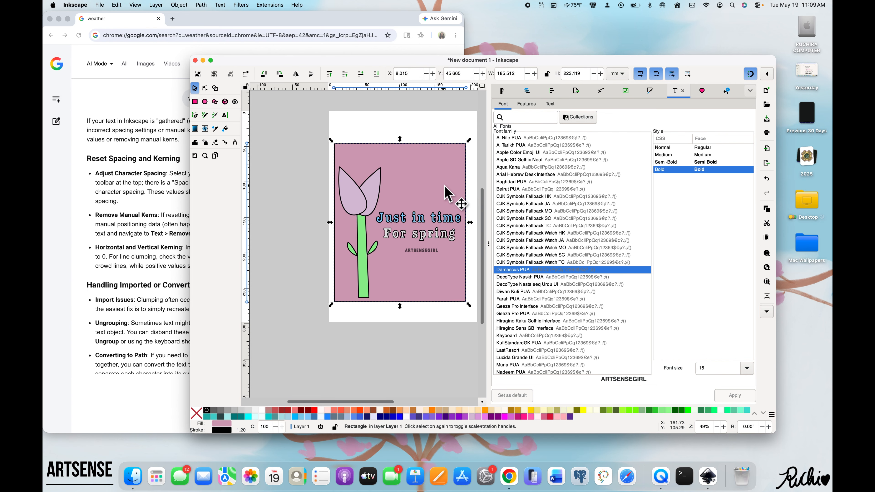
click(433, 312)
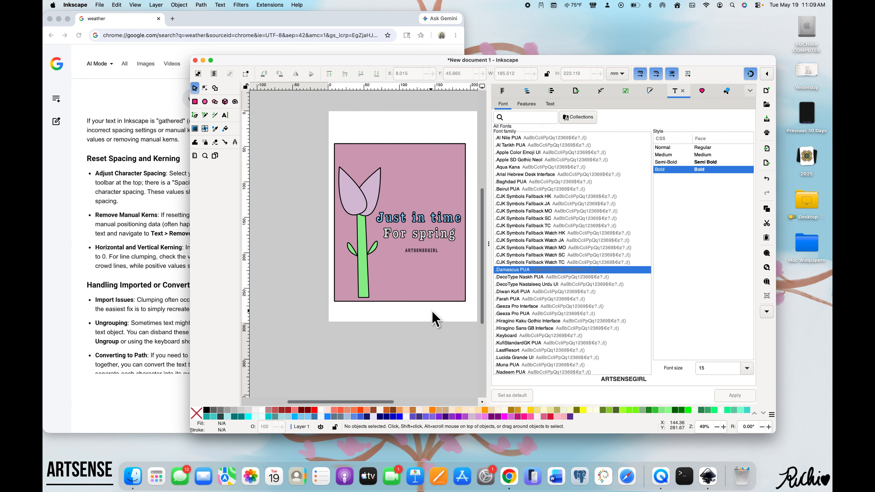
scroll(432, 311, right, 2)
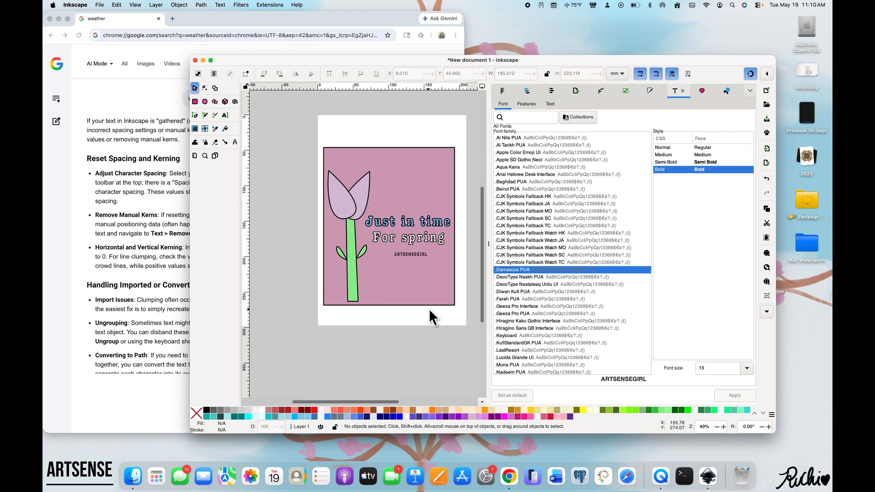
drag(322, 137, 437, 294)
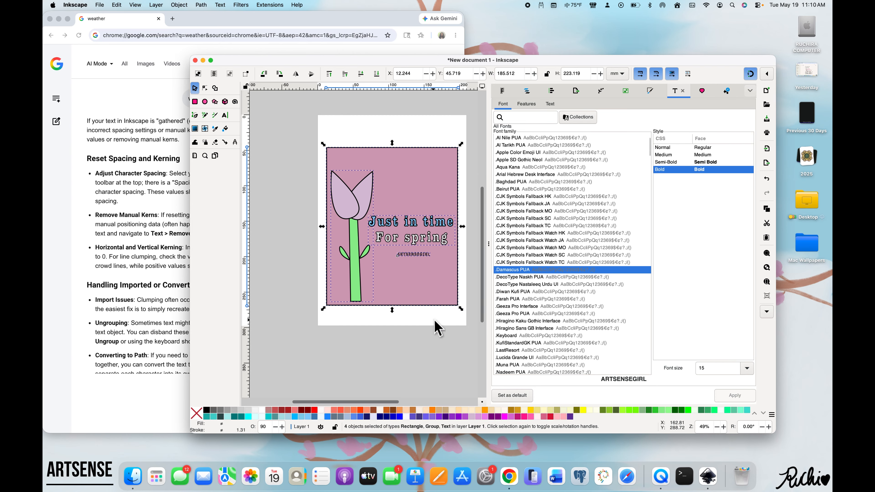
click(434, 327)
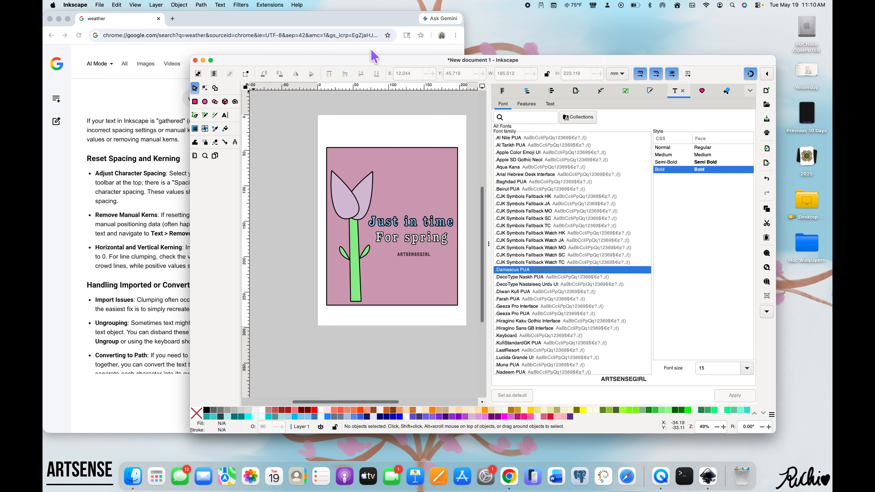
- Start saving the document and show the contents of the Desktop folder
click(100, 5)
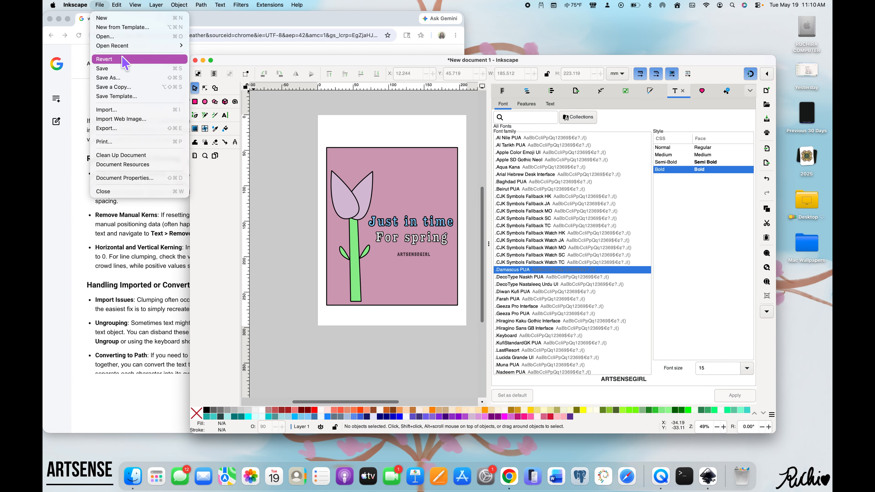
click(120, 71)
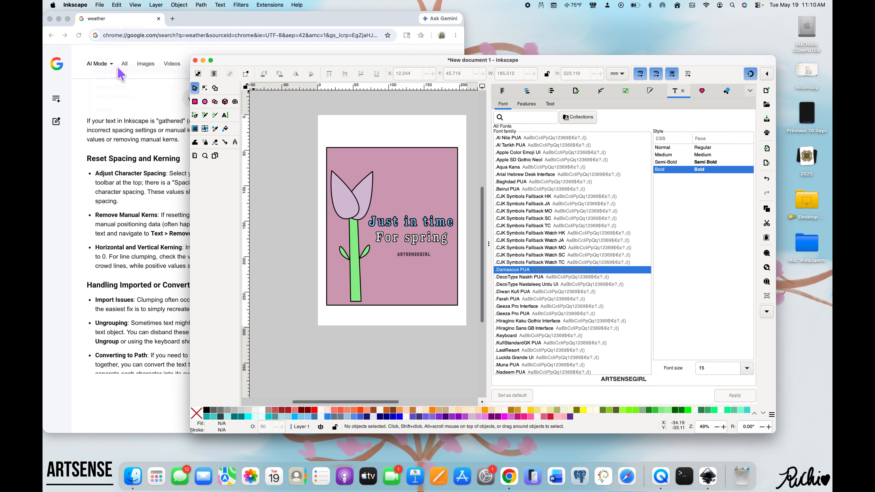
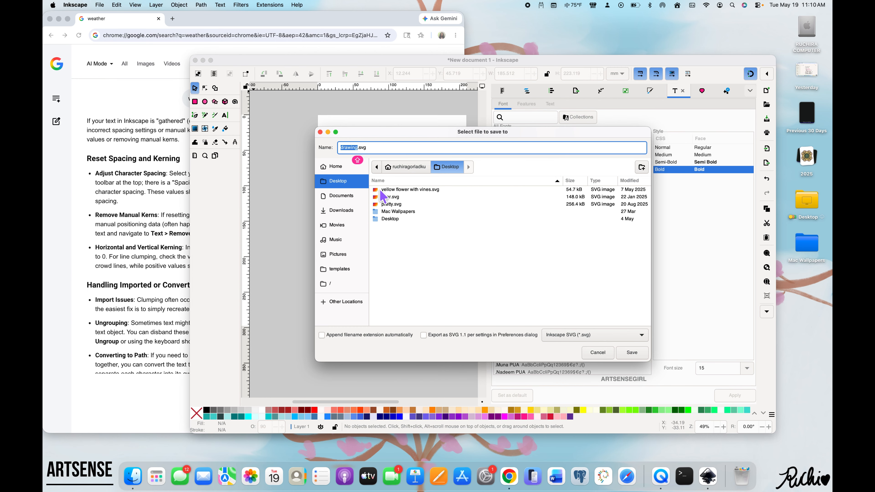
click(396, 169)
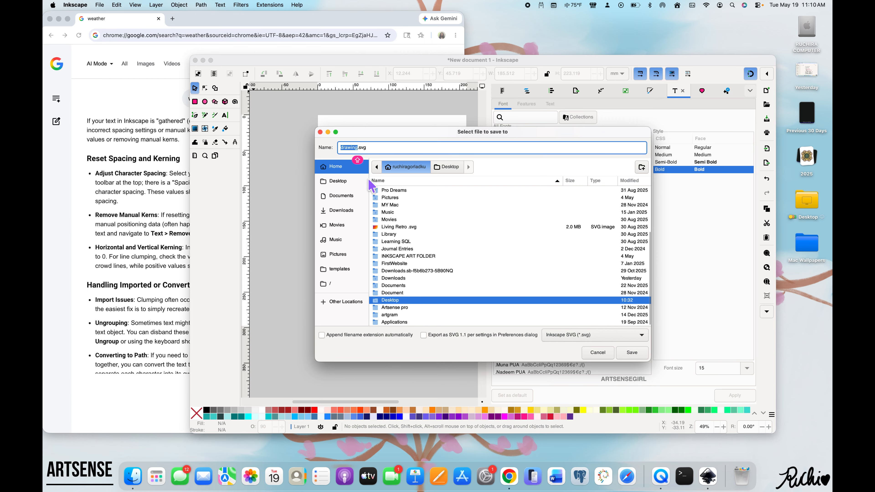
click(448, 167)
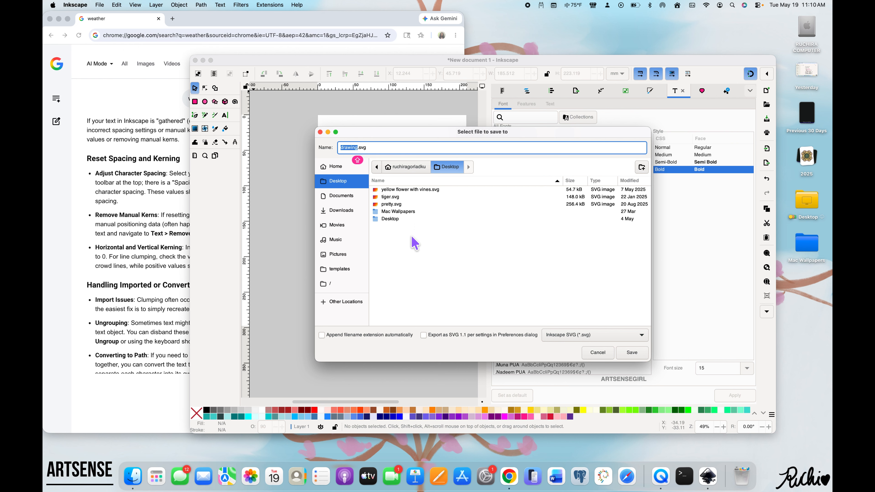
right_click(429, 189)
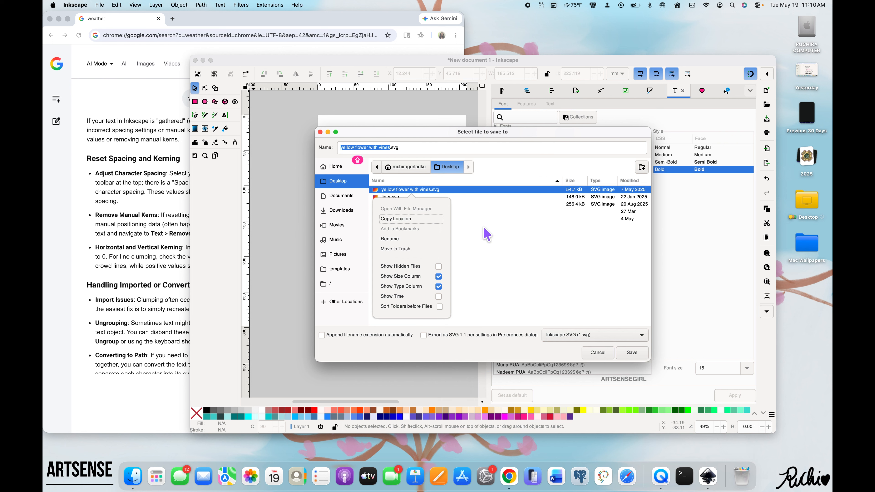
click(480, 238)
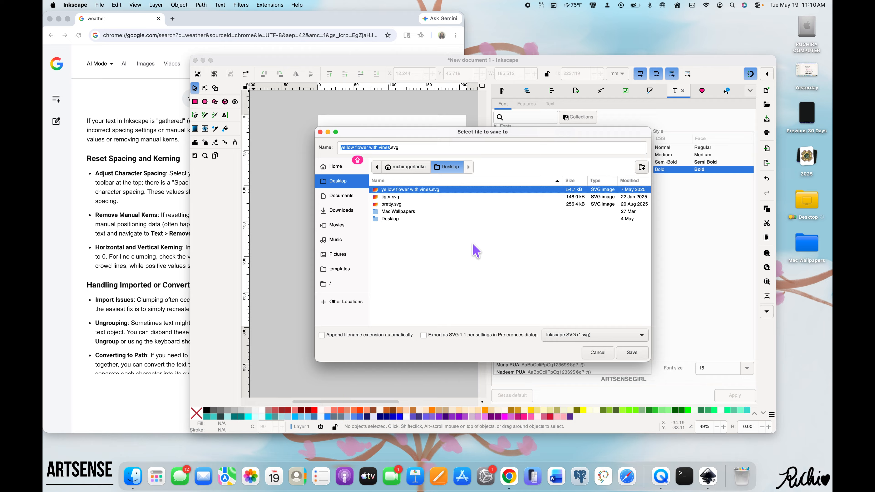
click(417, 147)
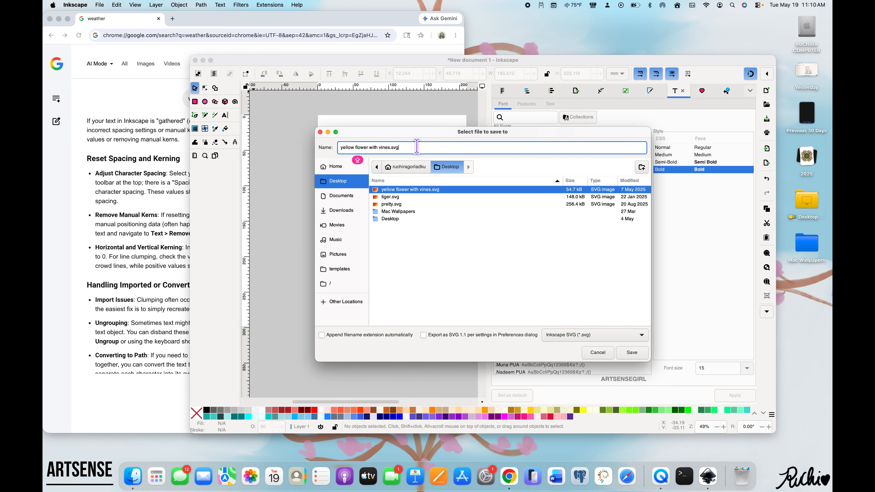
click(419, 203)
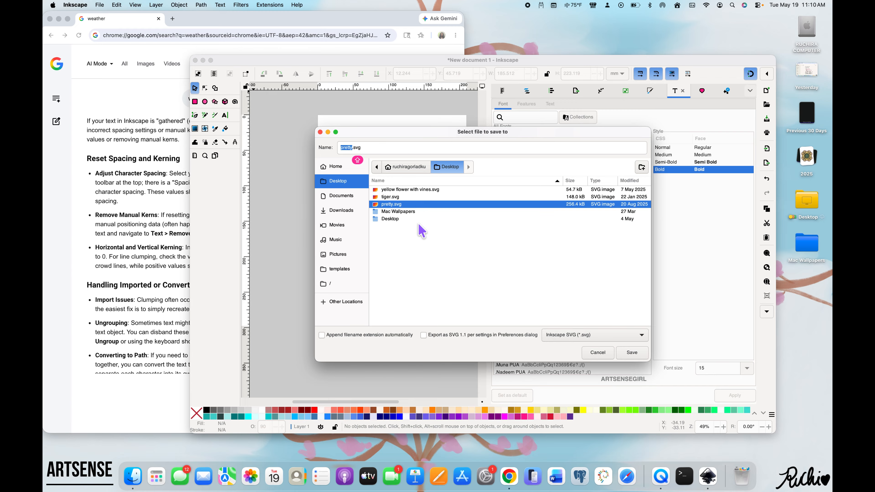
click(428, 182)
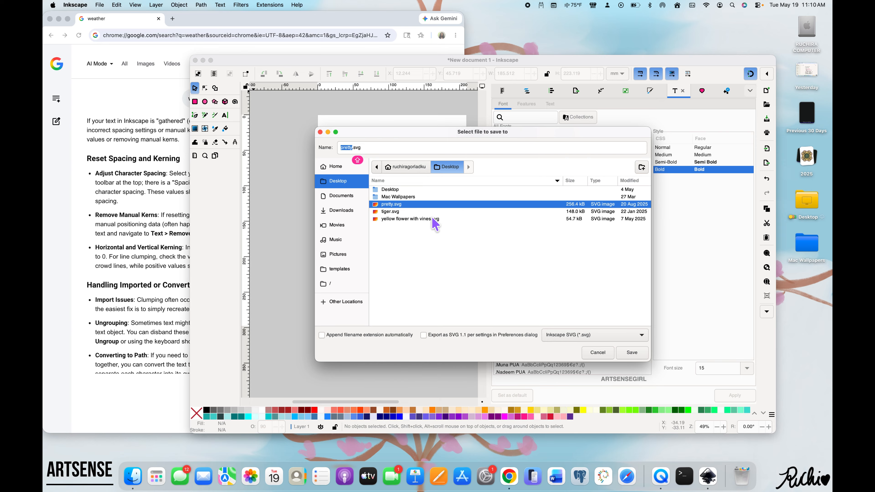
- Choose the Inkscape folder inside the nested Desktop folder as the save location
click(421, 190)
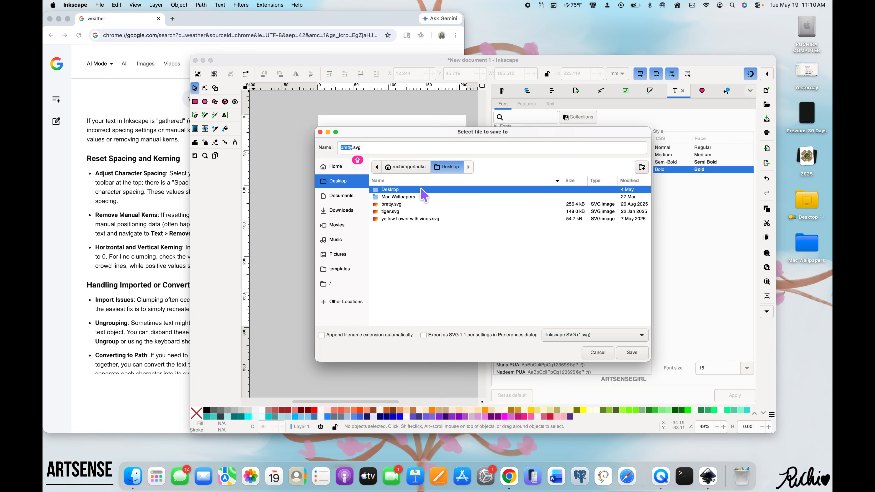
double_click(421, 190)
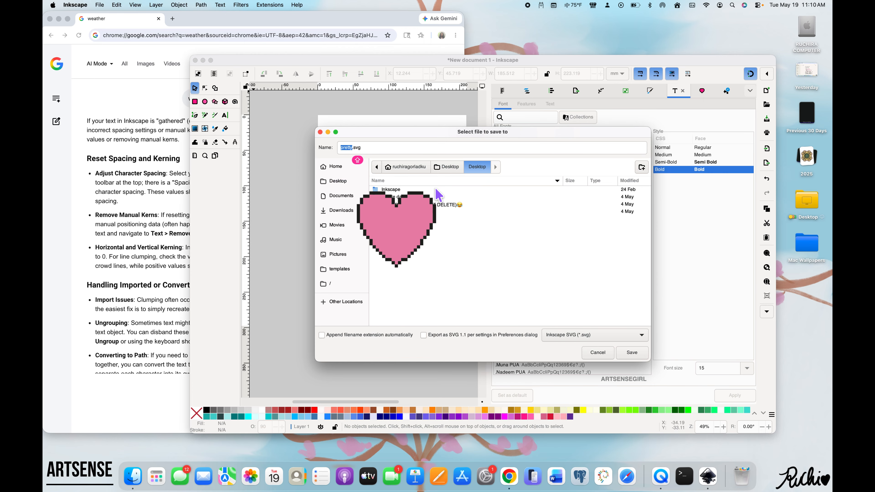
click(433, 190)
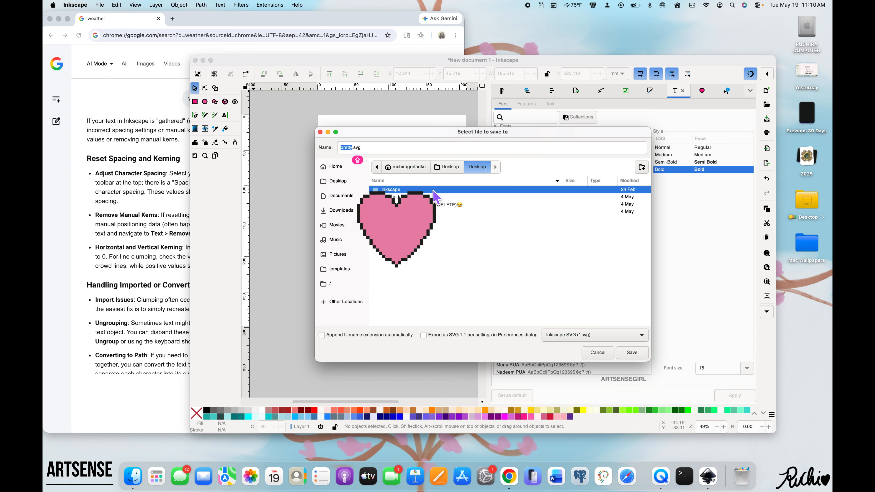
double_click(433, 191)
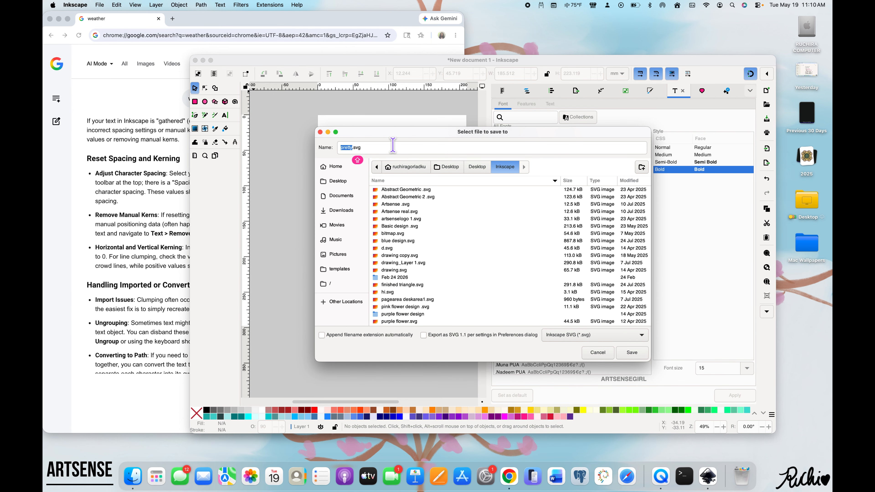
- Name the file TULIP POSTER.svg and save it in the Inkscape folder
click(350, 147)
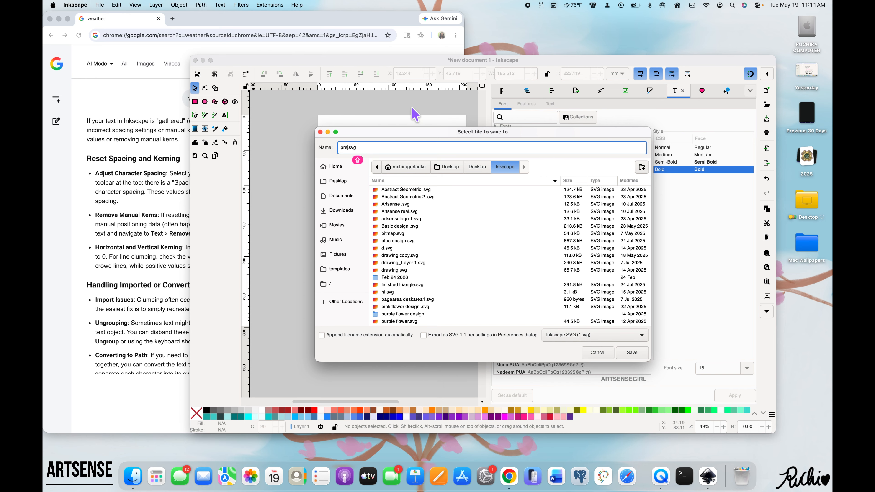
key(BackSpace)
key(BackSpace)
key(BackSpace)
text(T)
key(Return)
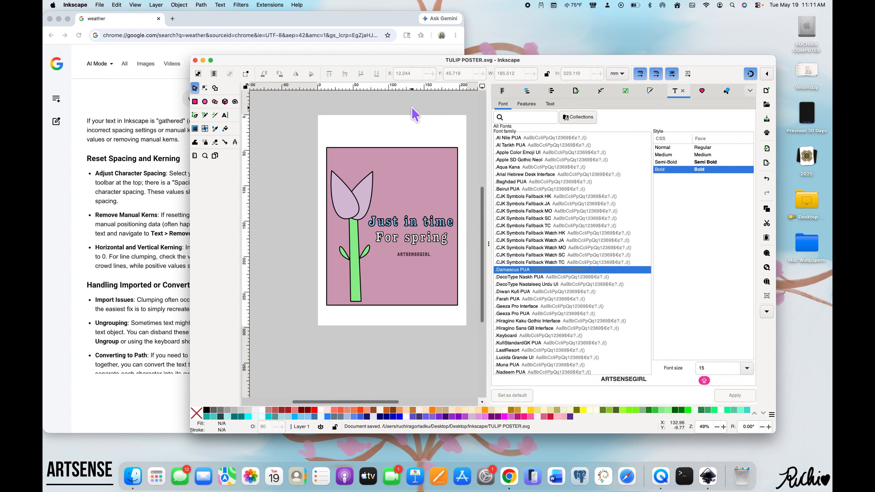
- Export the page as a PNG named TULIP POSTER.png at 794 × 1123 px and 96 DPI
click(117, 4)
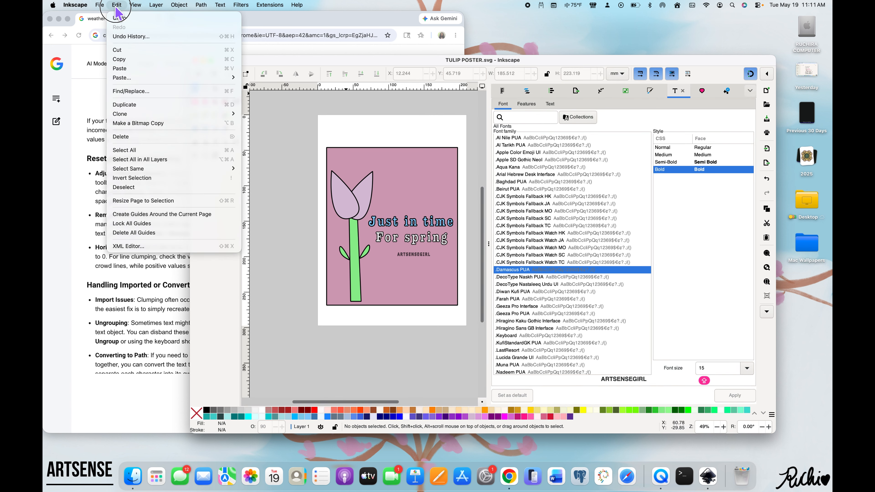
mouse_move(99, 7)
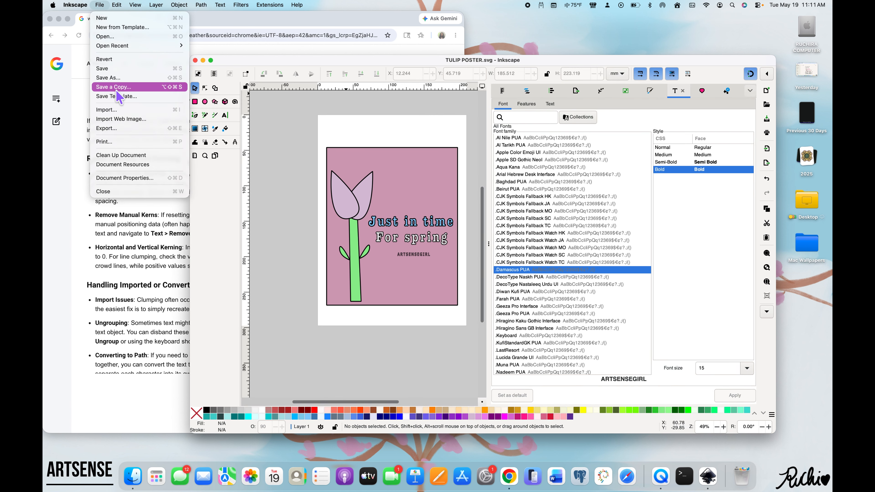
click(106, 128)
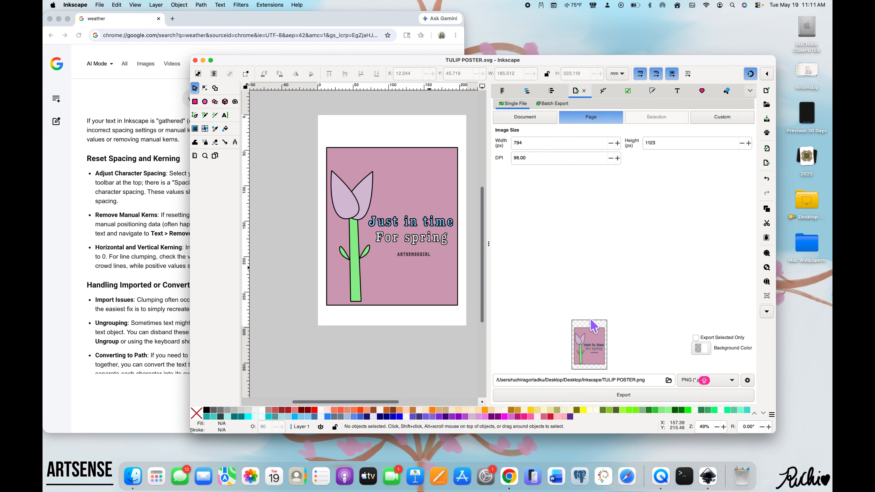
click(730, 380)
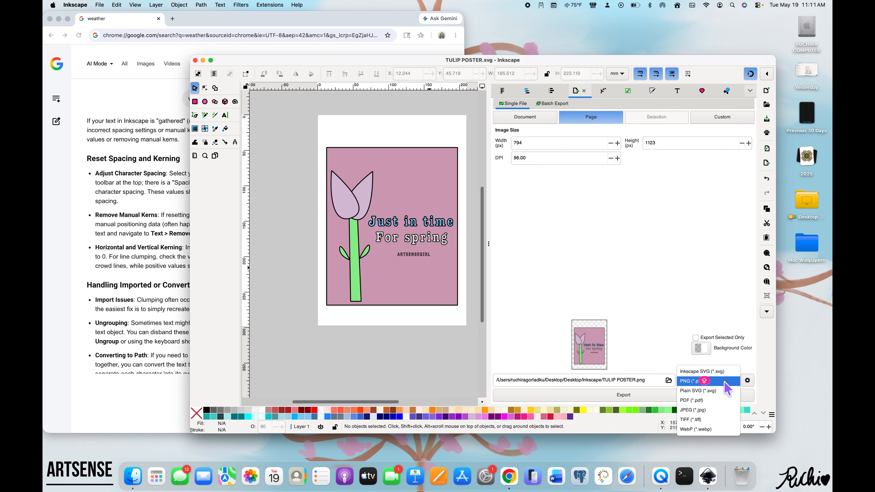
click(724, 382)
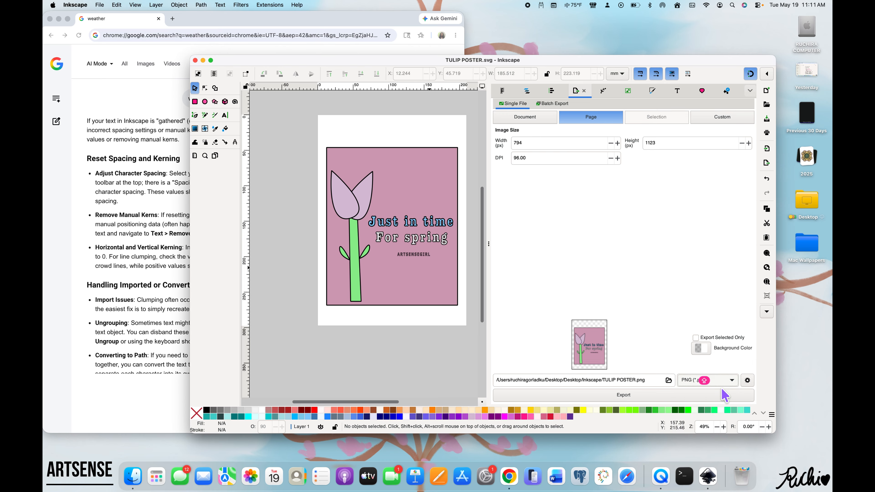
click(716, 396)
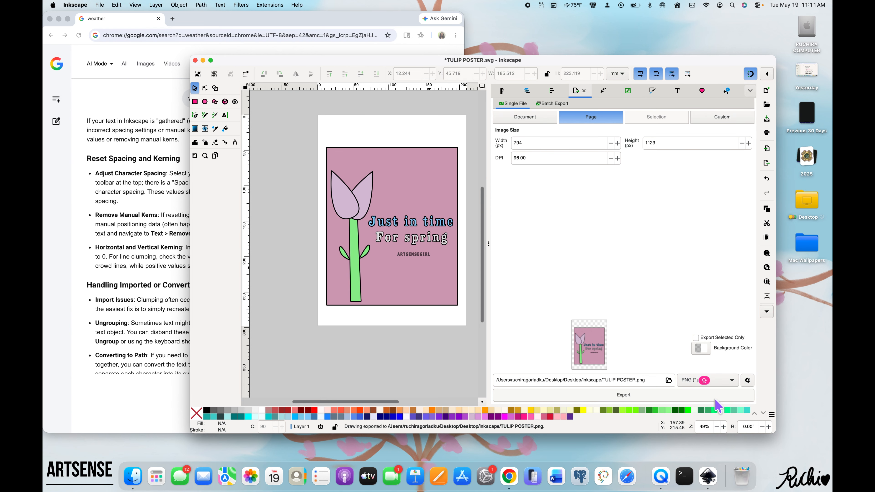